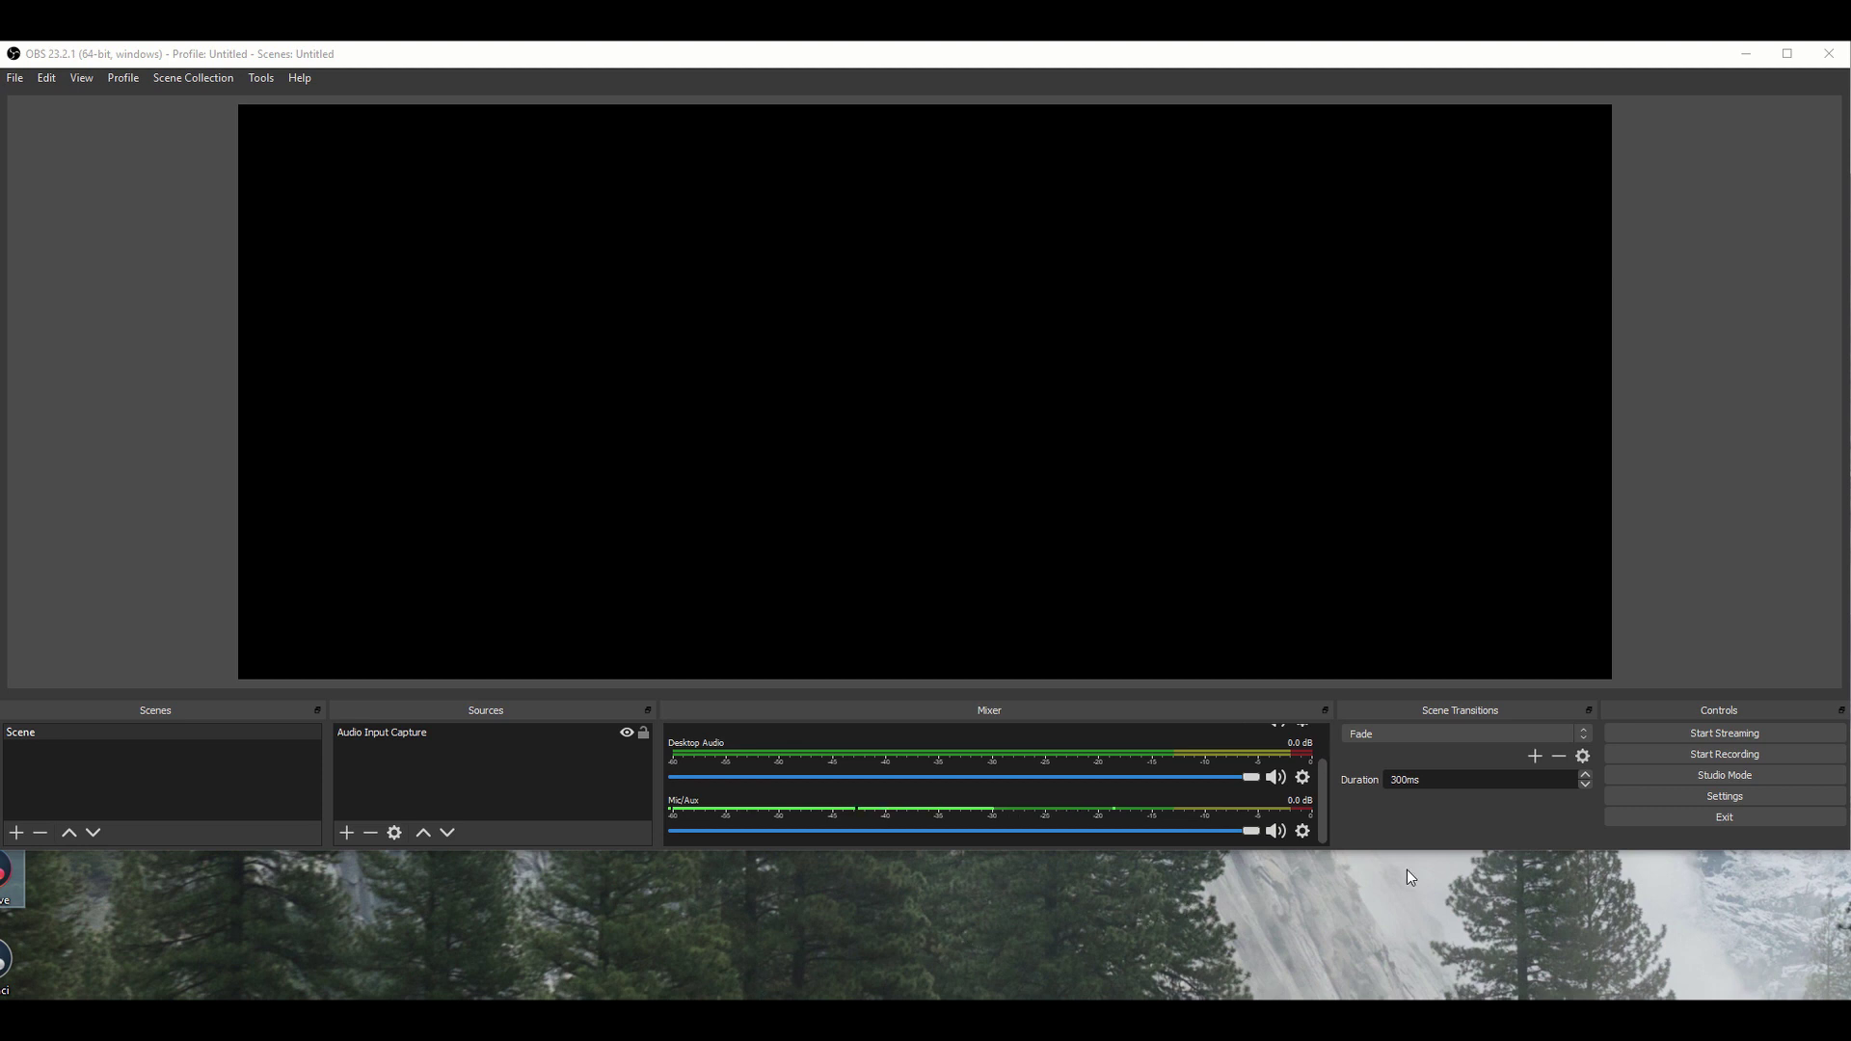
Confirm Mic/Aux records from the USB microphone and close its properties unchanged.
{"action": "scroll", "coordinate": [1208, 785], "scroll_direction": "up", "scroll_amount": 2}
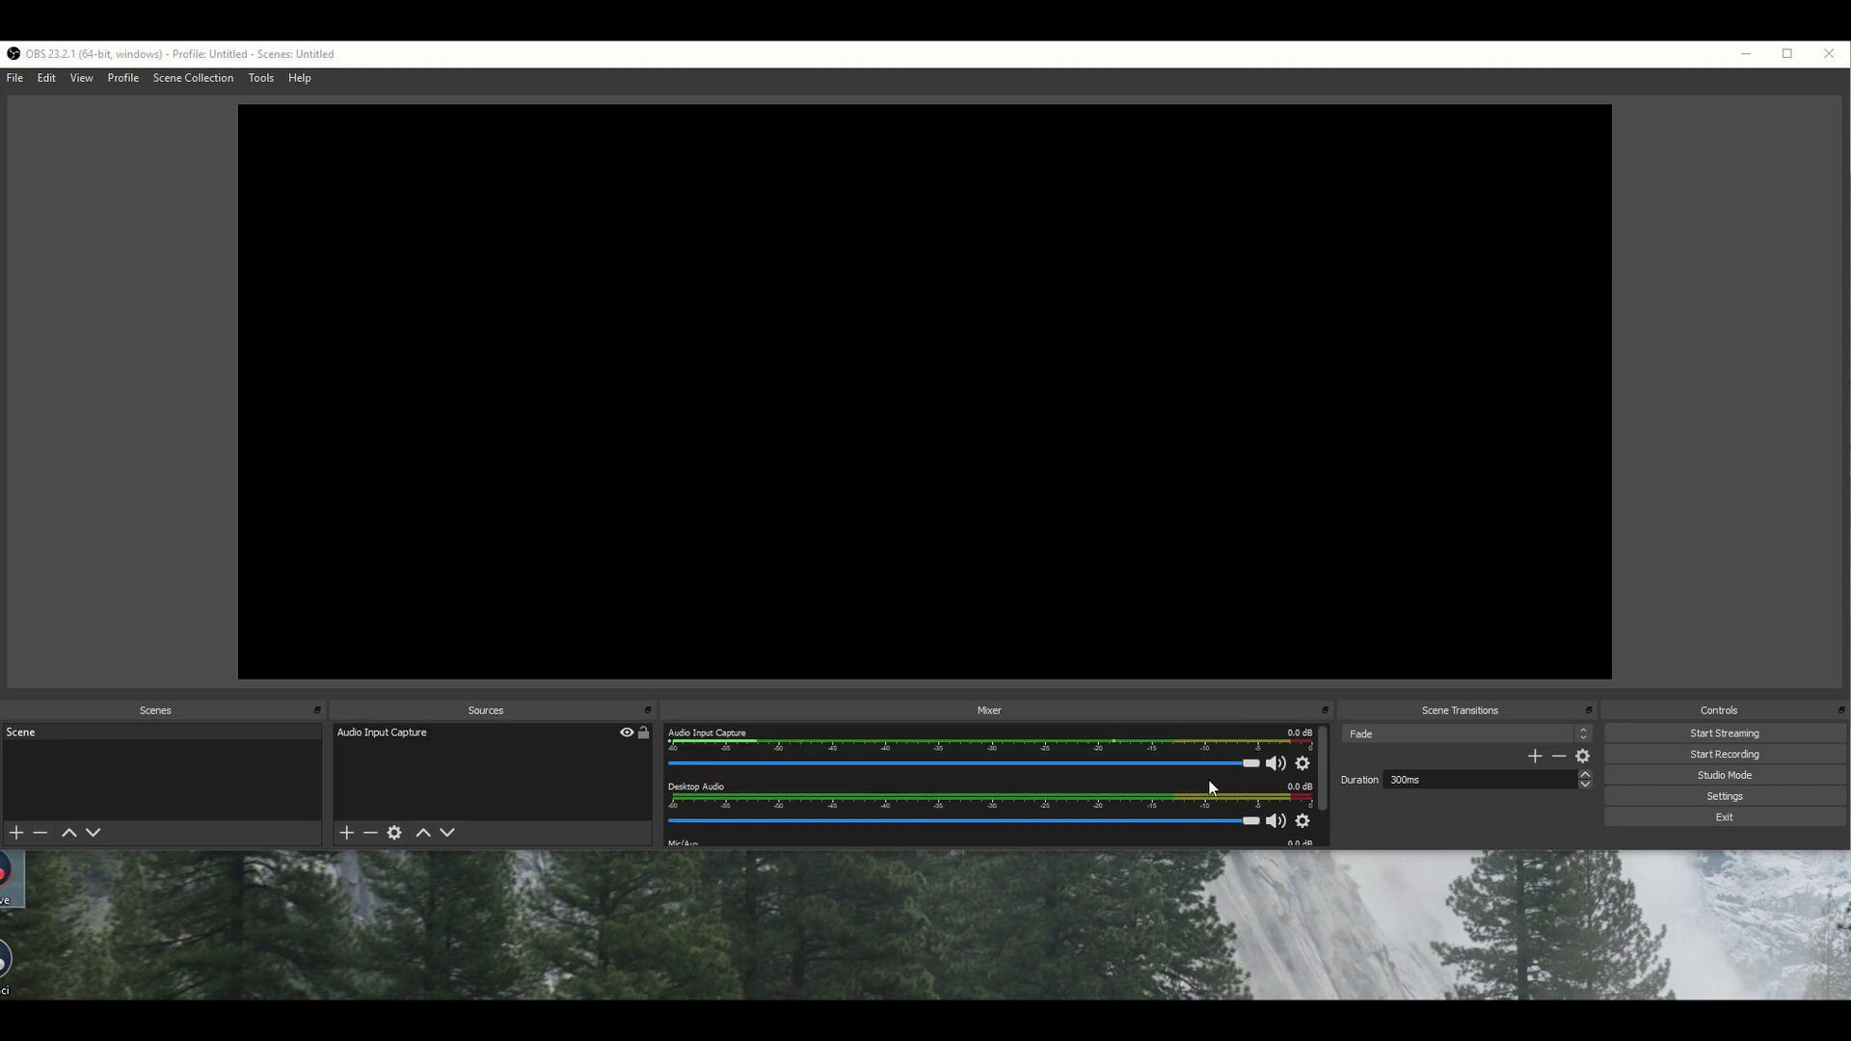
{"action": "scroll", "coordinate": [836, 741], "scroll_direction": "down", "scroll_amount": 2}
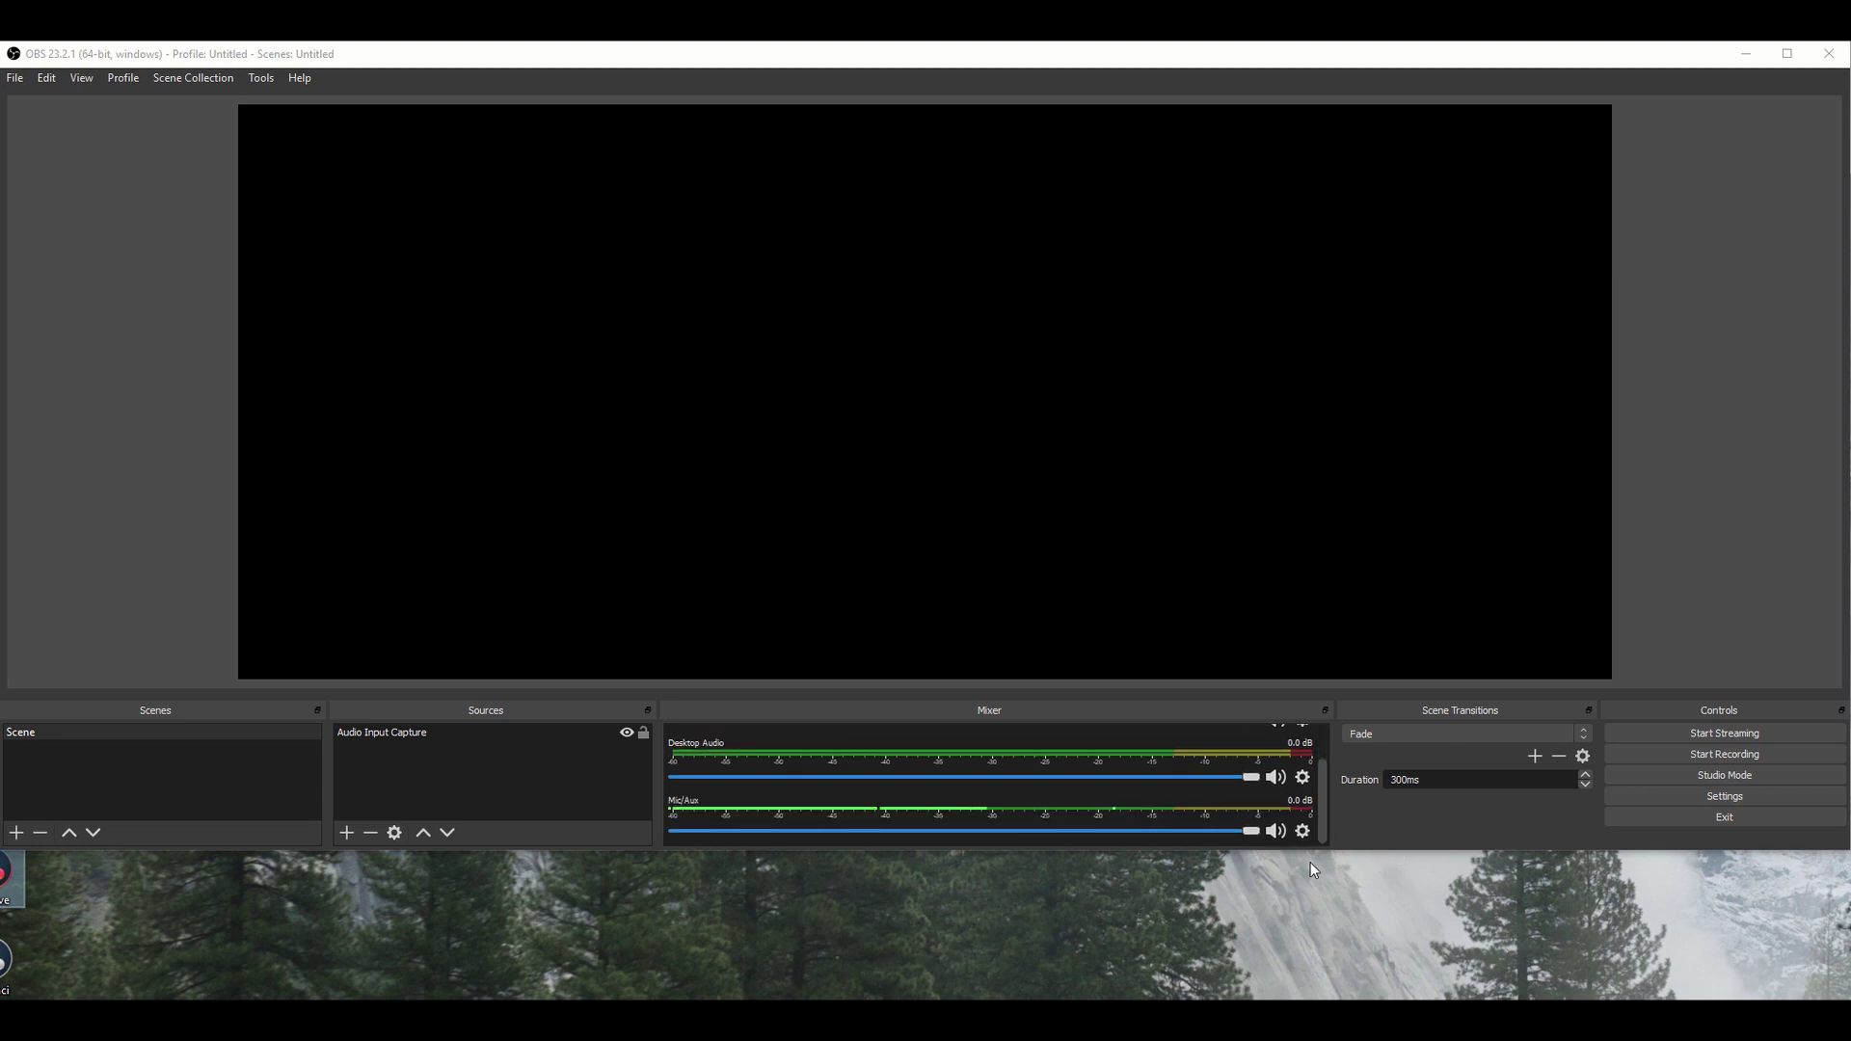
{"action": "left_click", "coordinate": [1303, 831]}
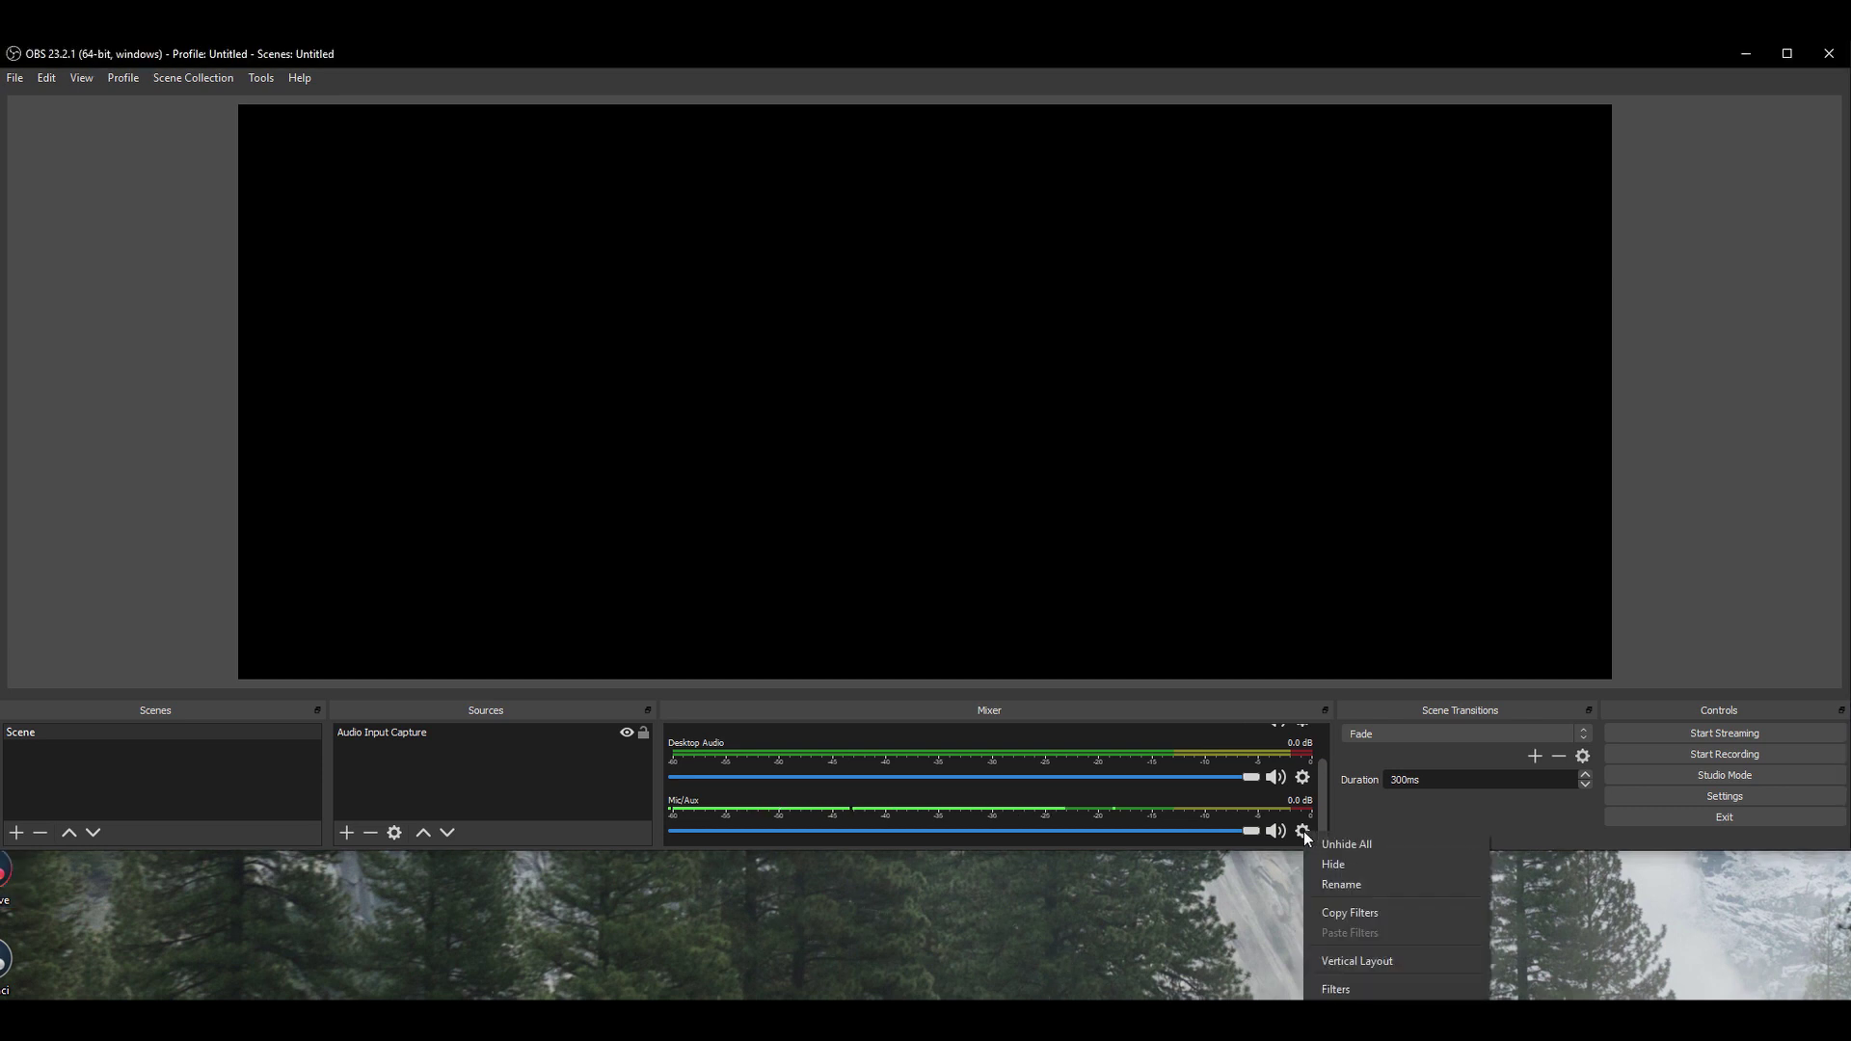
{"action": "left_click", "coordinate": [1350, 1009]}
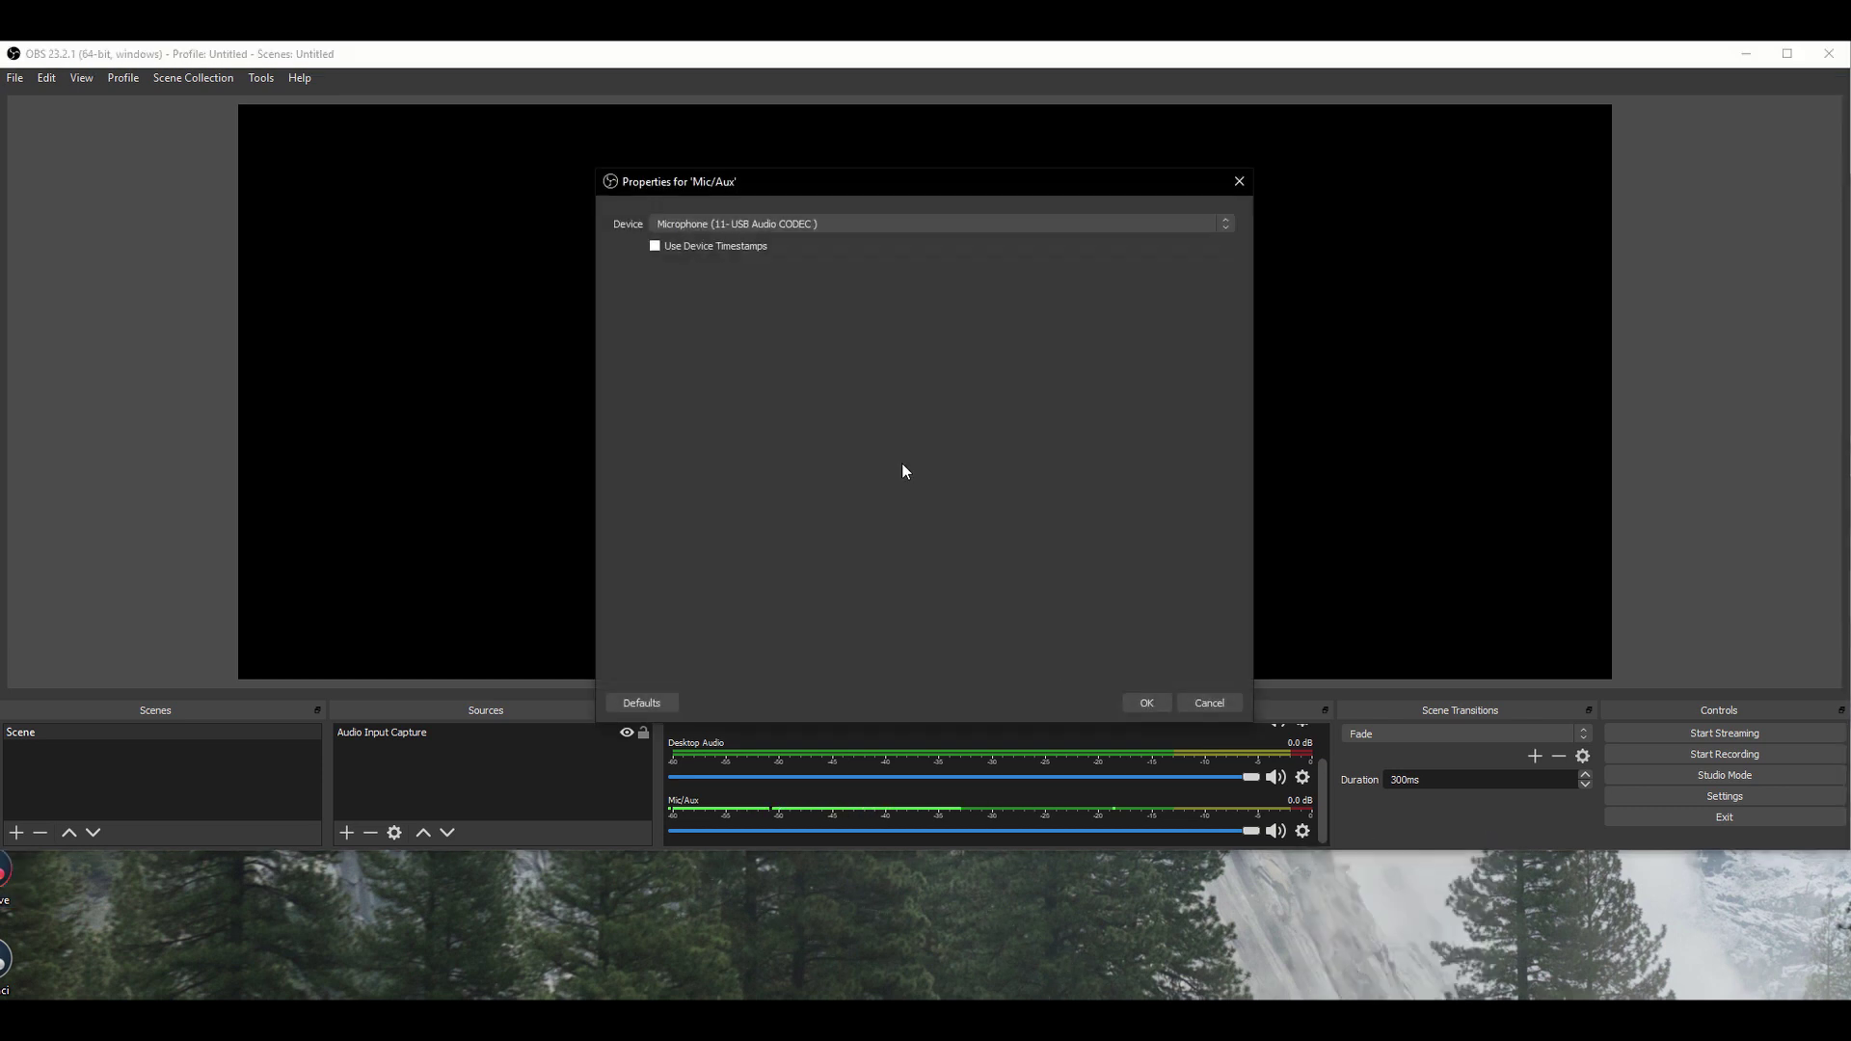
{"action": "left_click", "coordinate": [825, 228]}
{"action": "left_click", "coordinate": [829, 198]}
{"action": "left_click", "coordinate": [1239, 181]}
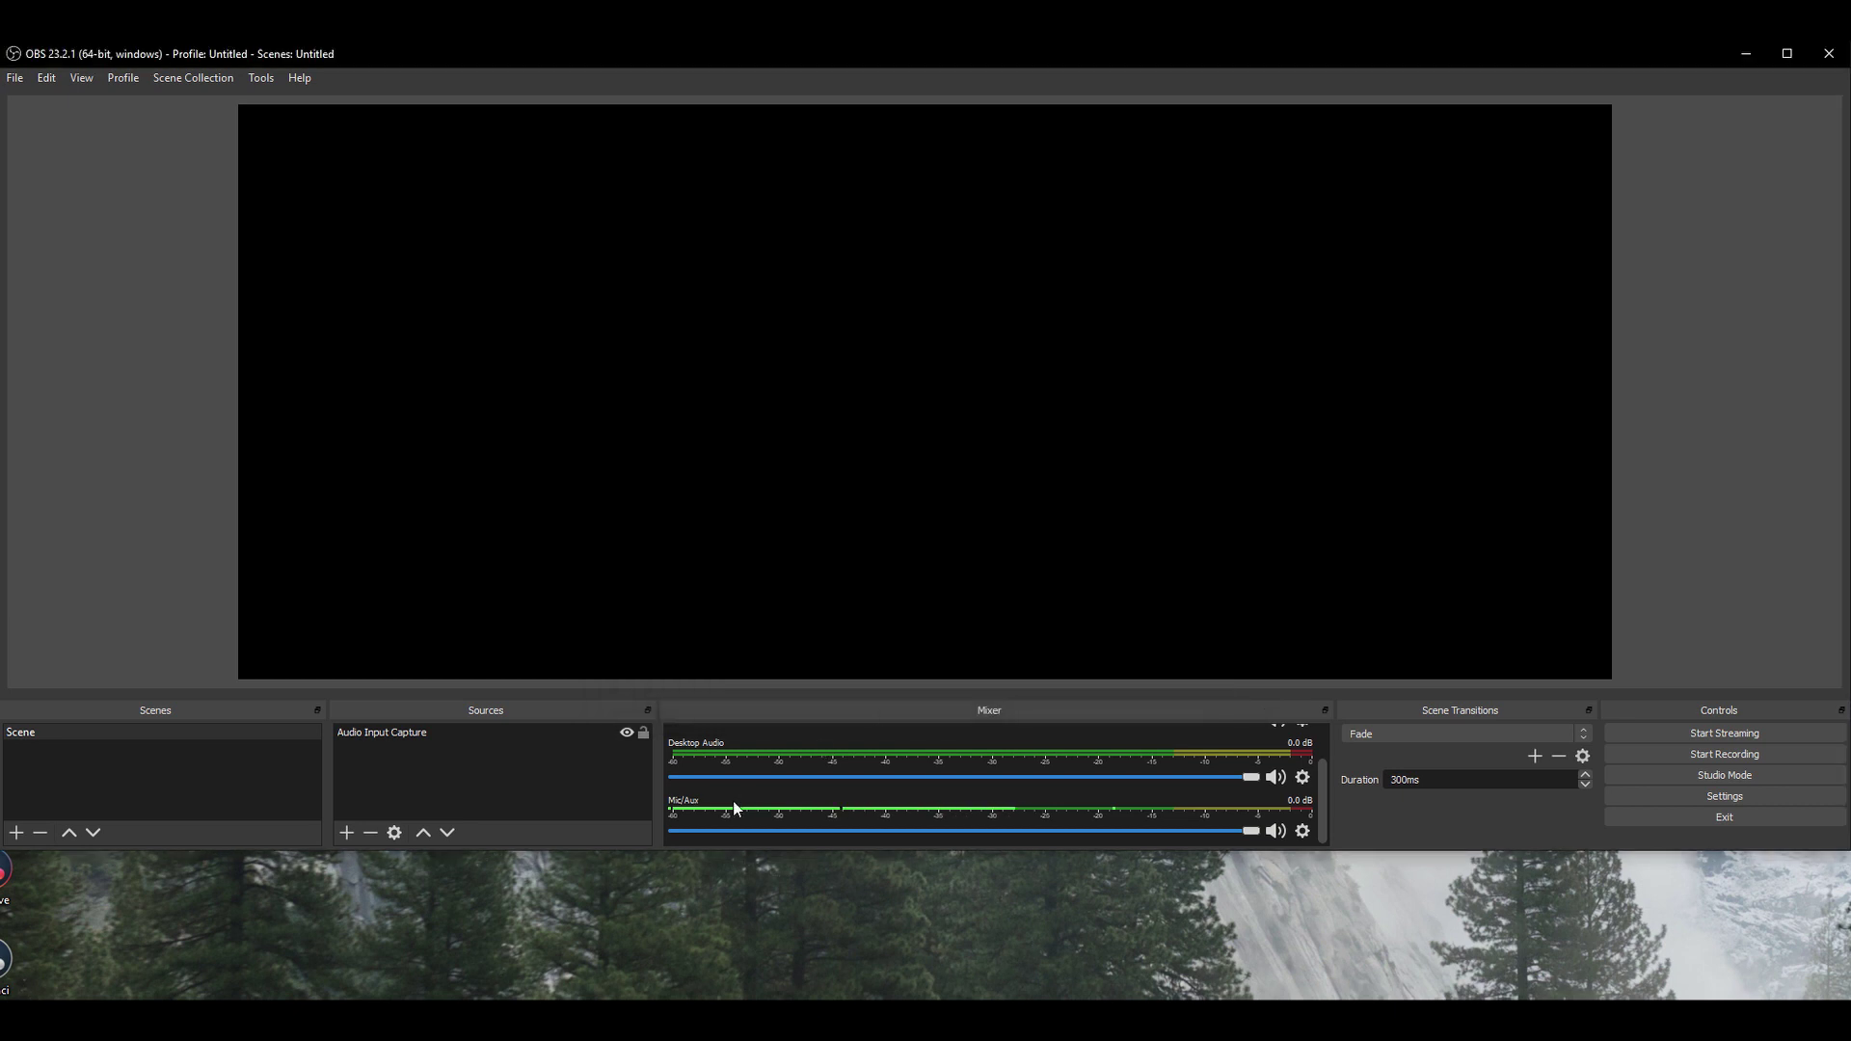
{"action": "scroll", "coordinate": [1067, 810], "scroll_direction": "up", "scroll_amount": 1}
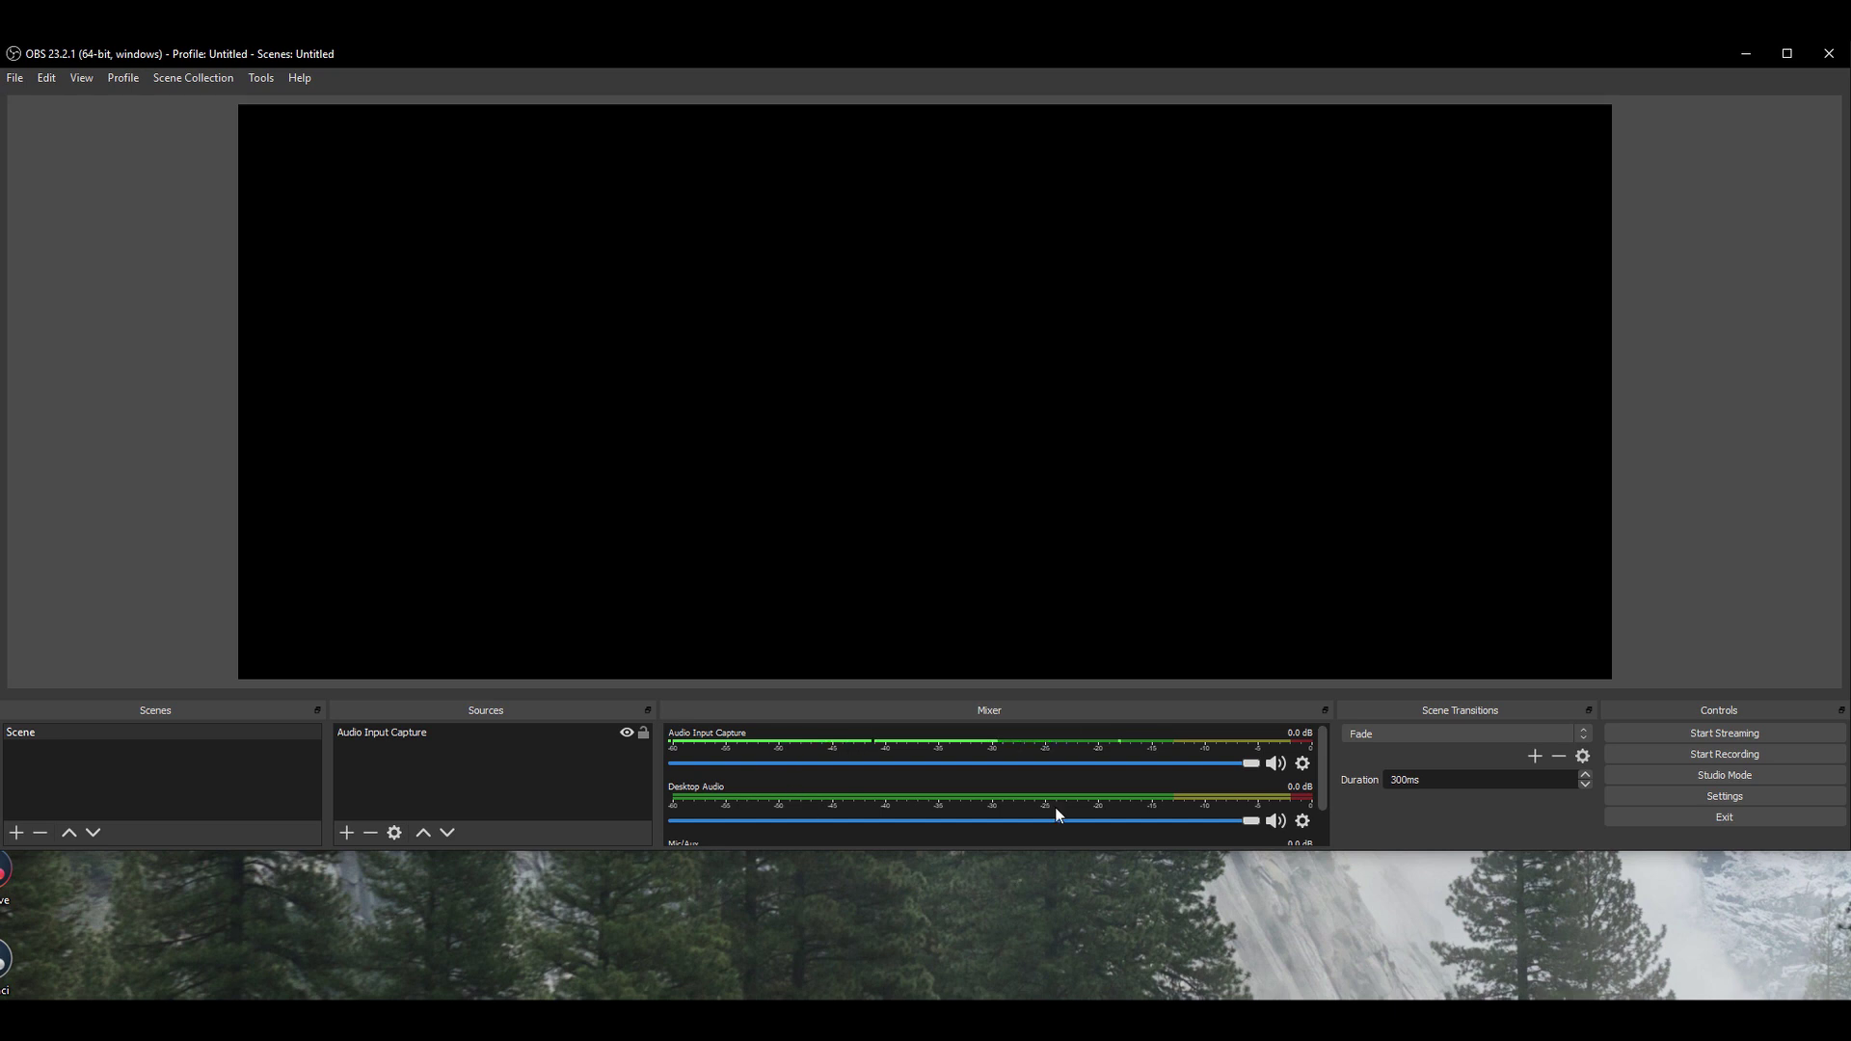
{"action": "left_click", "coordinate": [1303, 821]}
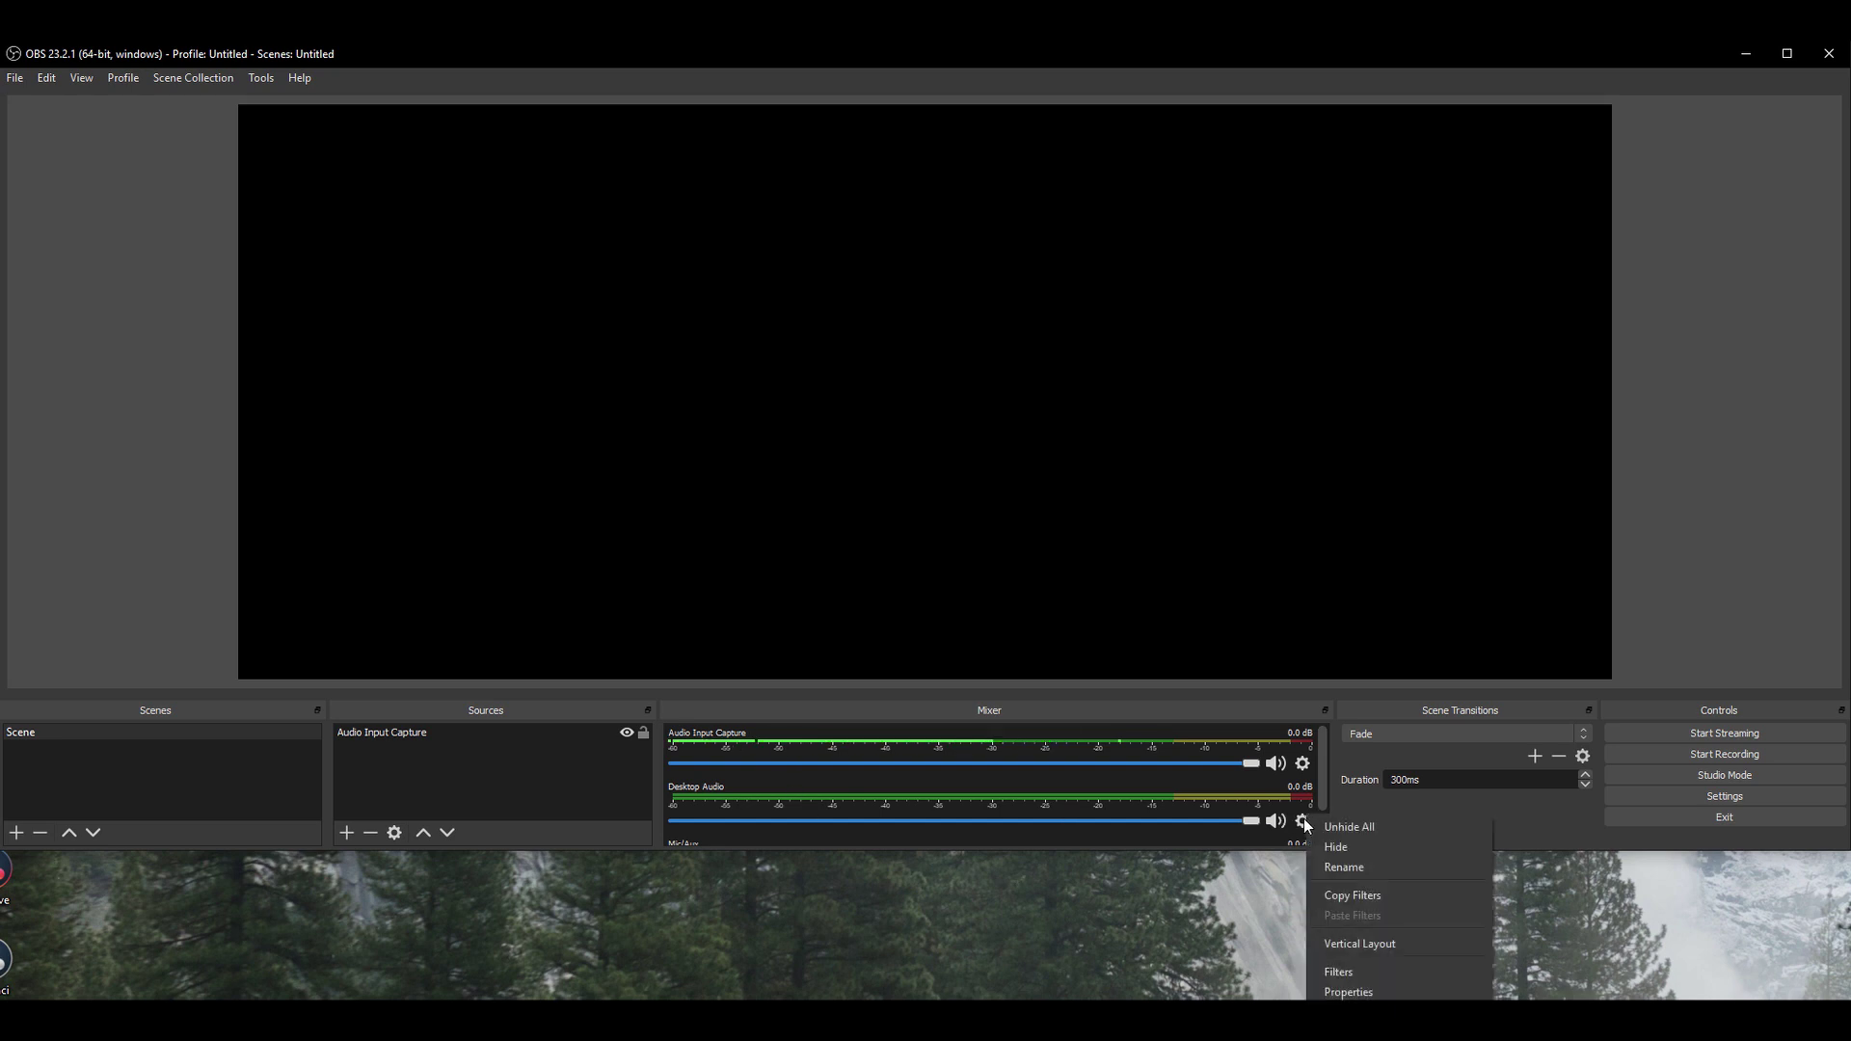
{"action": "left_click", "coordinate": [1349, 993]}
{"action": "left_click", "coordinate": [760, 229]}
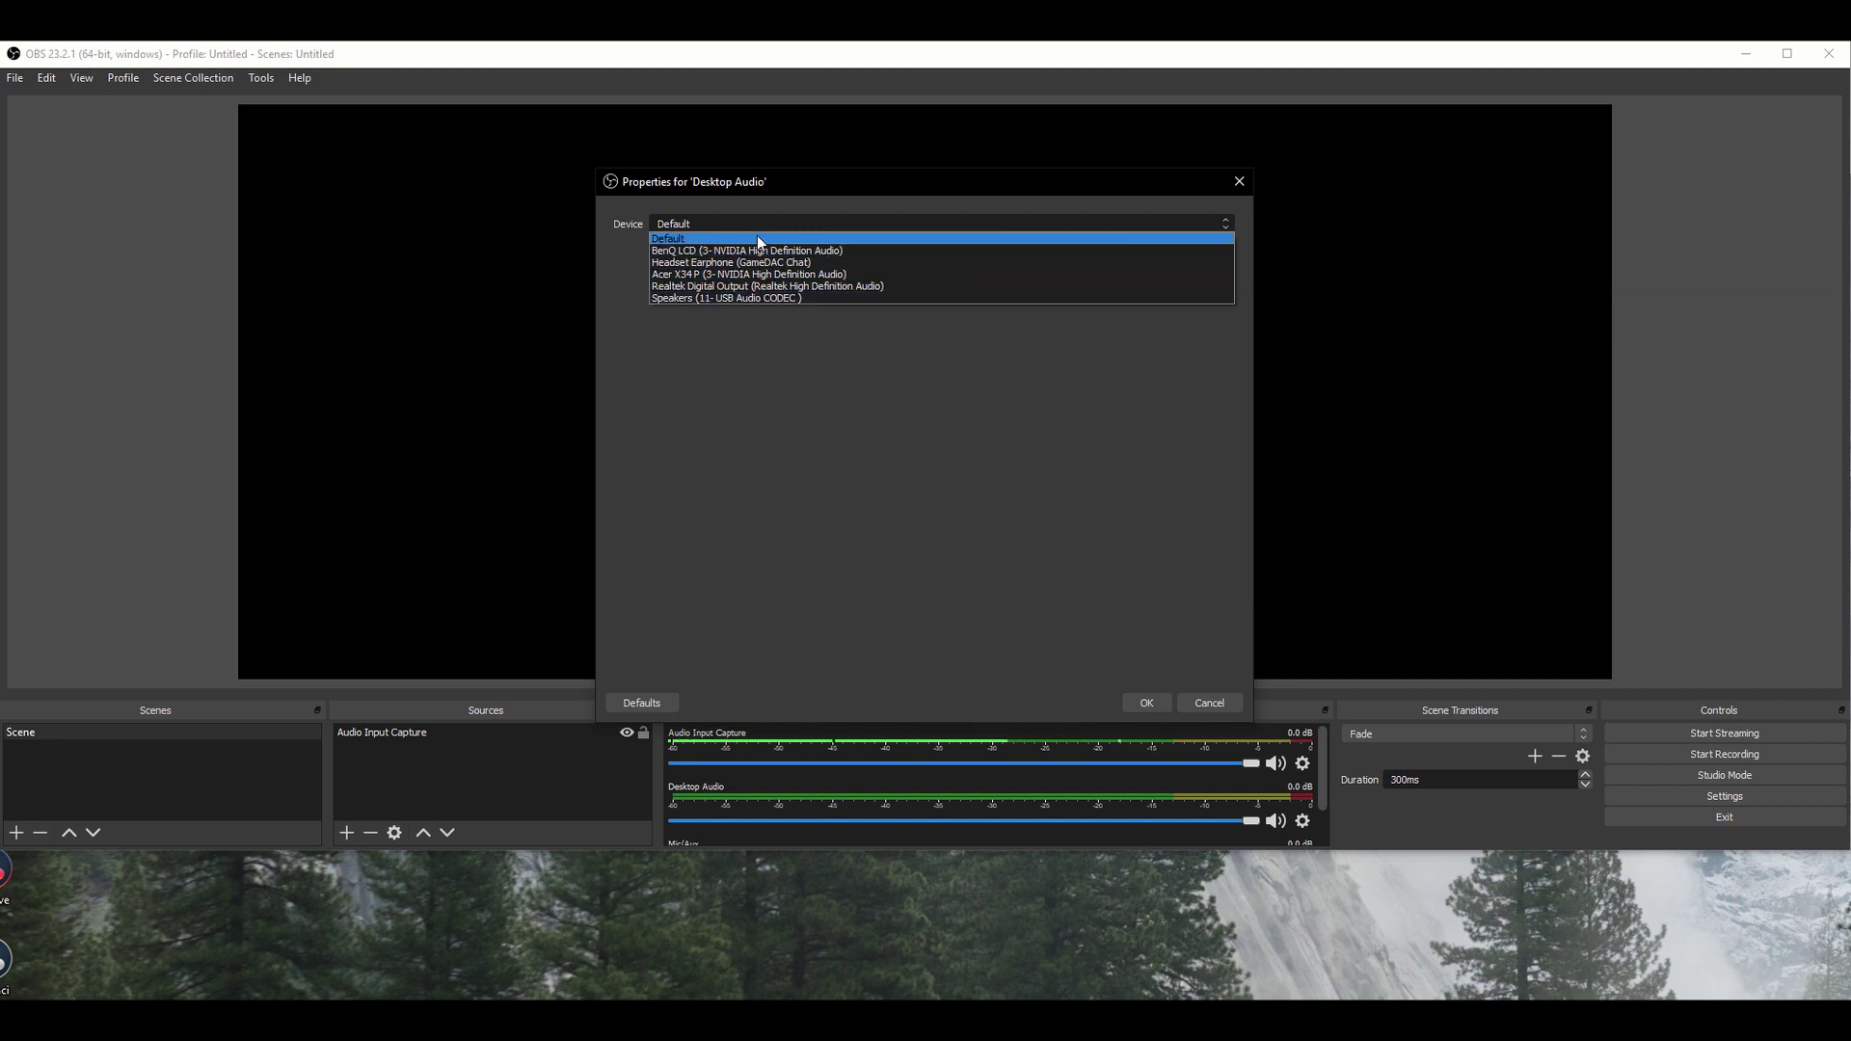
{"action": "left_click", "coordinate": [760, 239]}
{"action": "left_click", "coordinate": [1147, 702]}
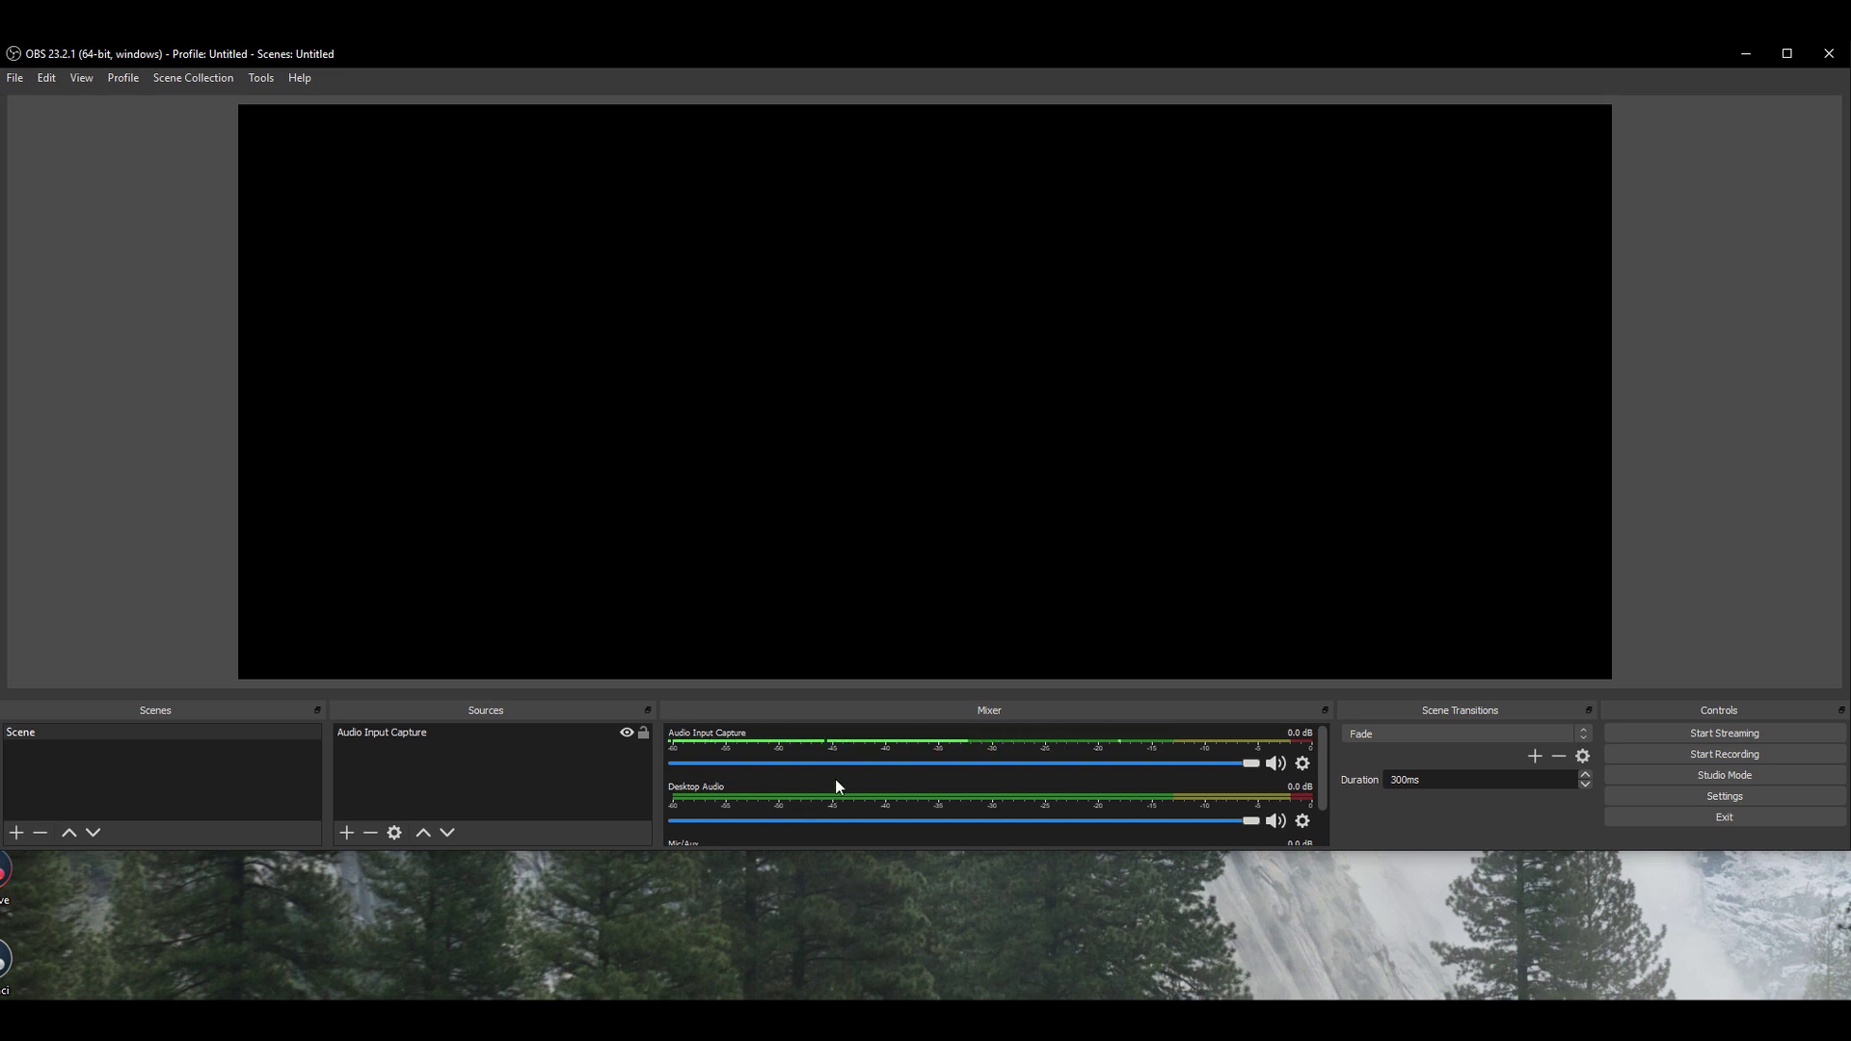
Remove the Audio Input Capture source from the scene.
{"action": "left_click", "coordinate": [395, 732]}
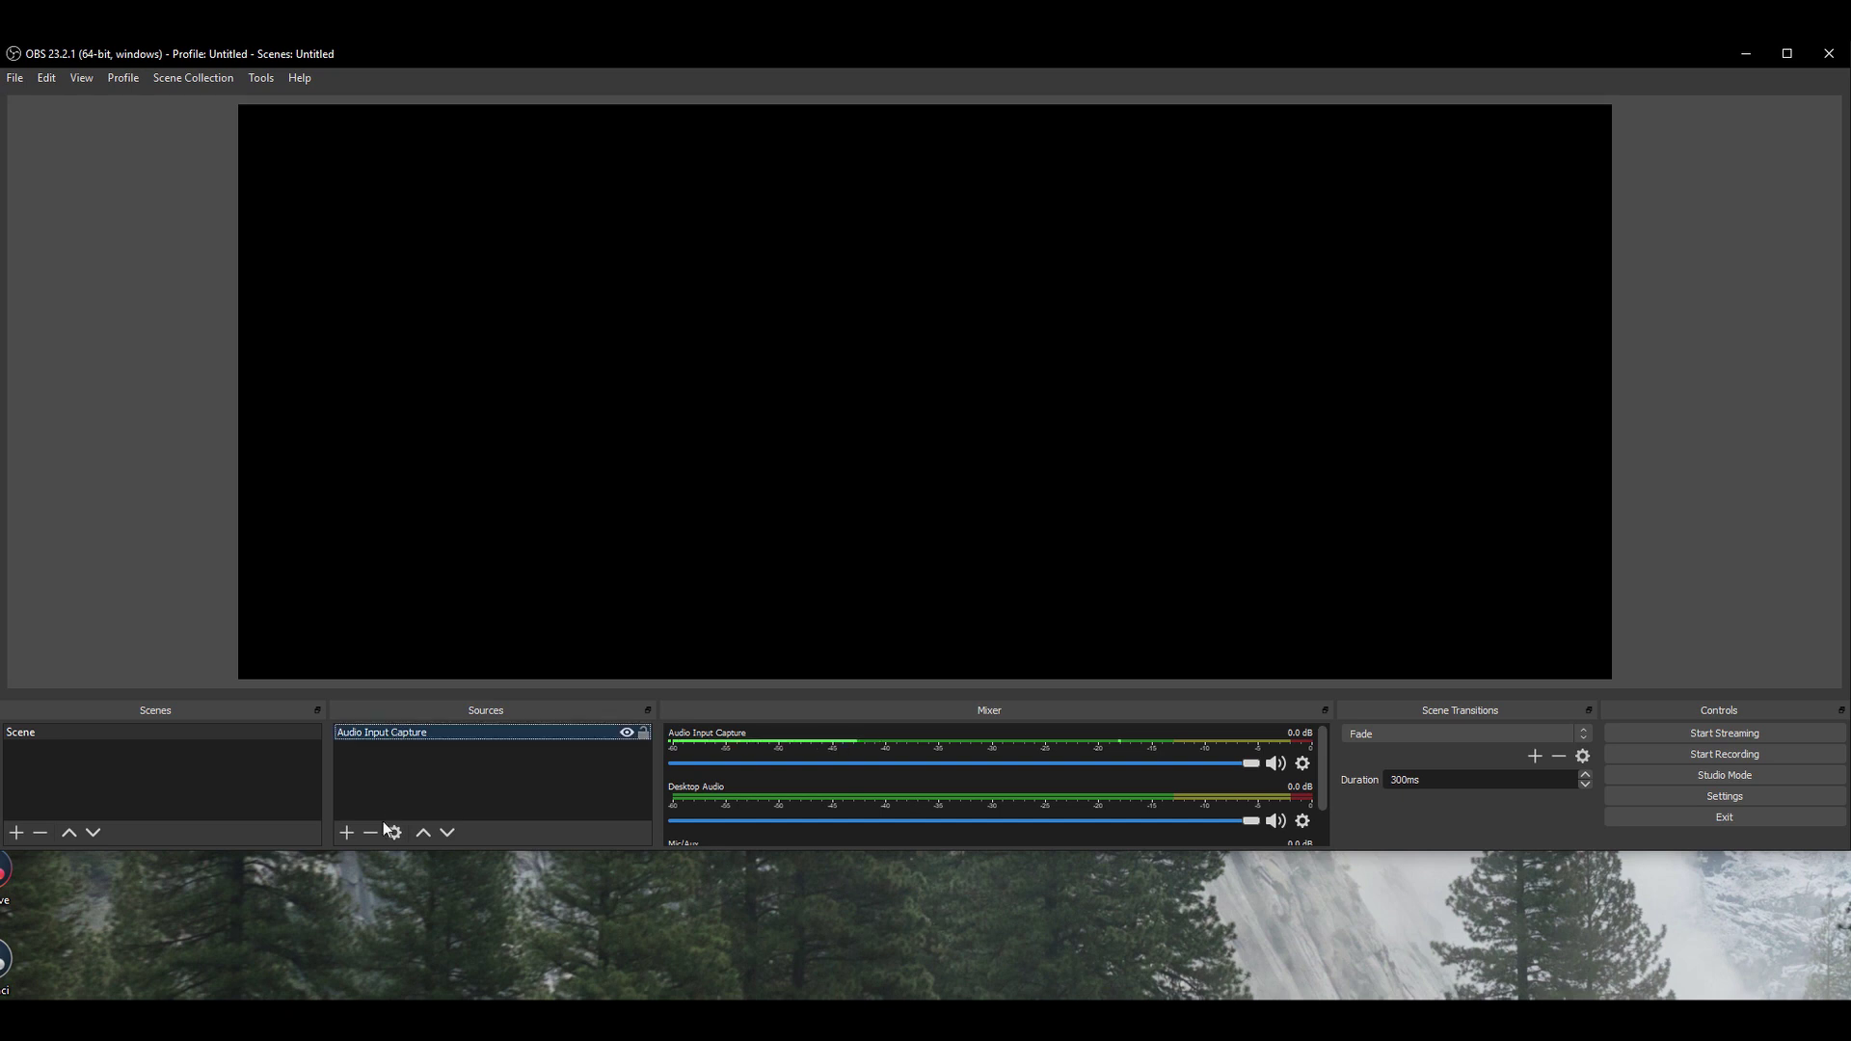
{"action": "left_click", "coordinate": [373, 831]}
{"action": "left_click", "coordinate": [1007, 486]}
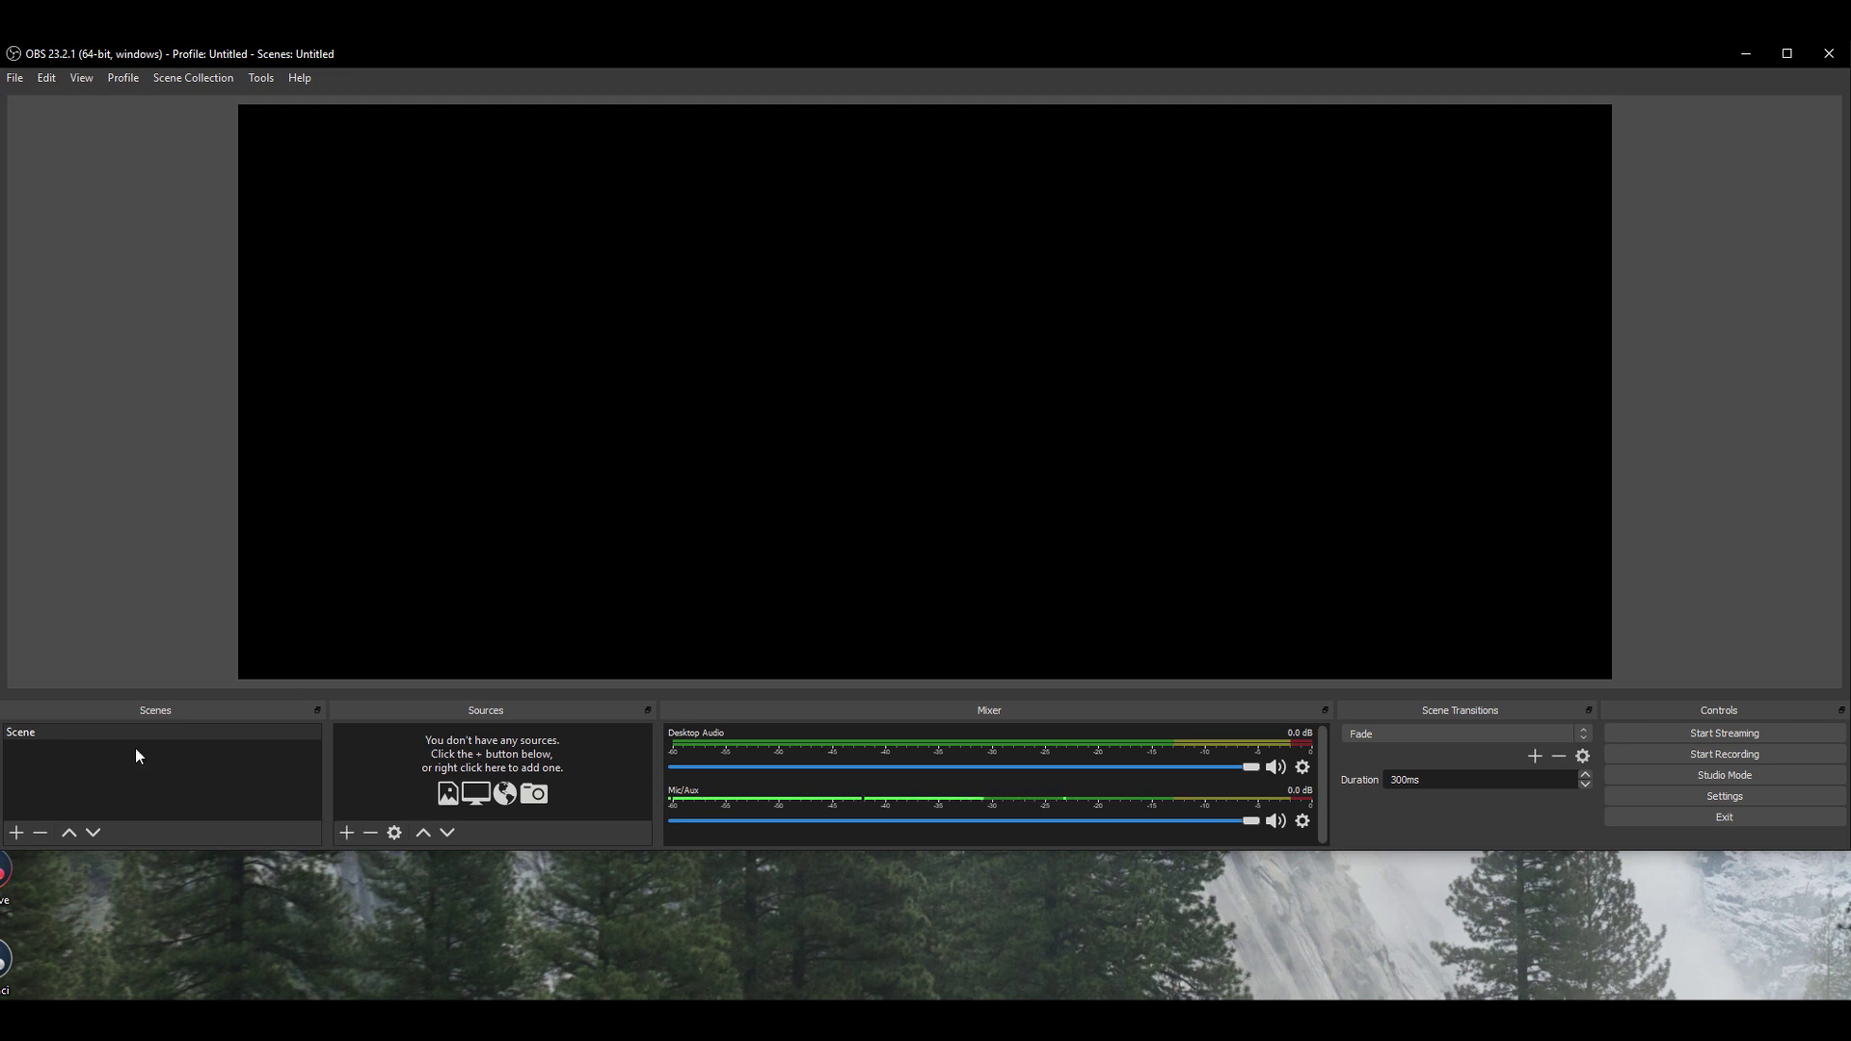
Create a new scene named 'Full Screen Recording' and select it.
{"action": "left_click", "coordinate": [17, 832]}
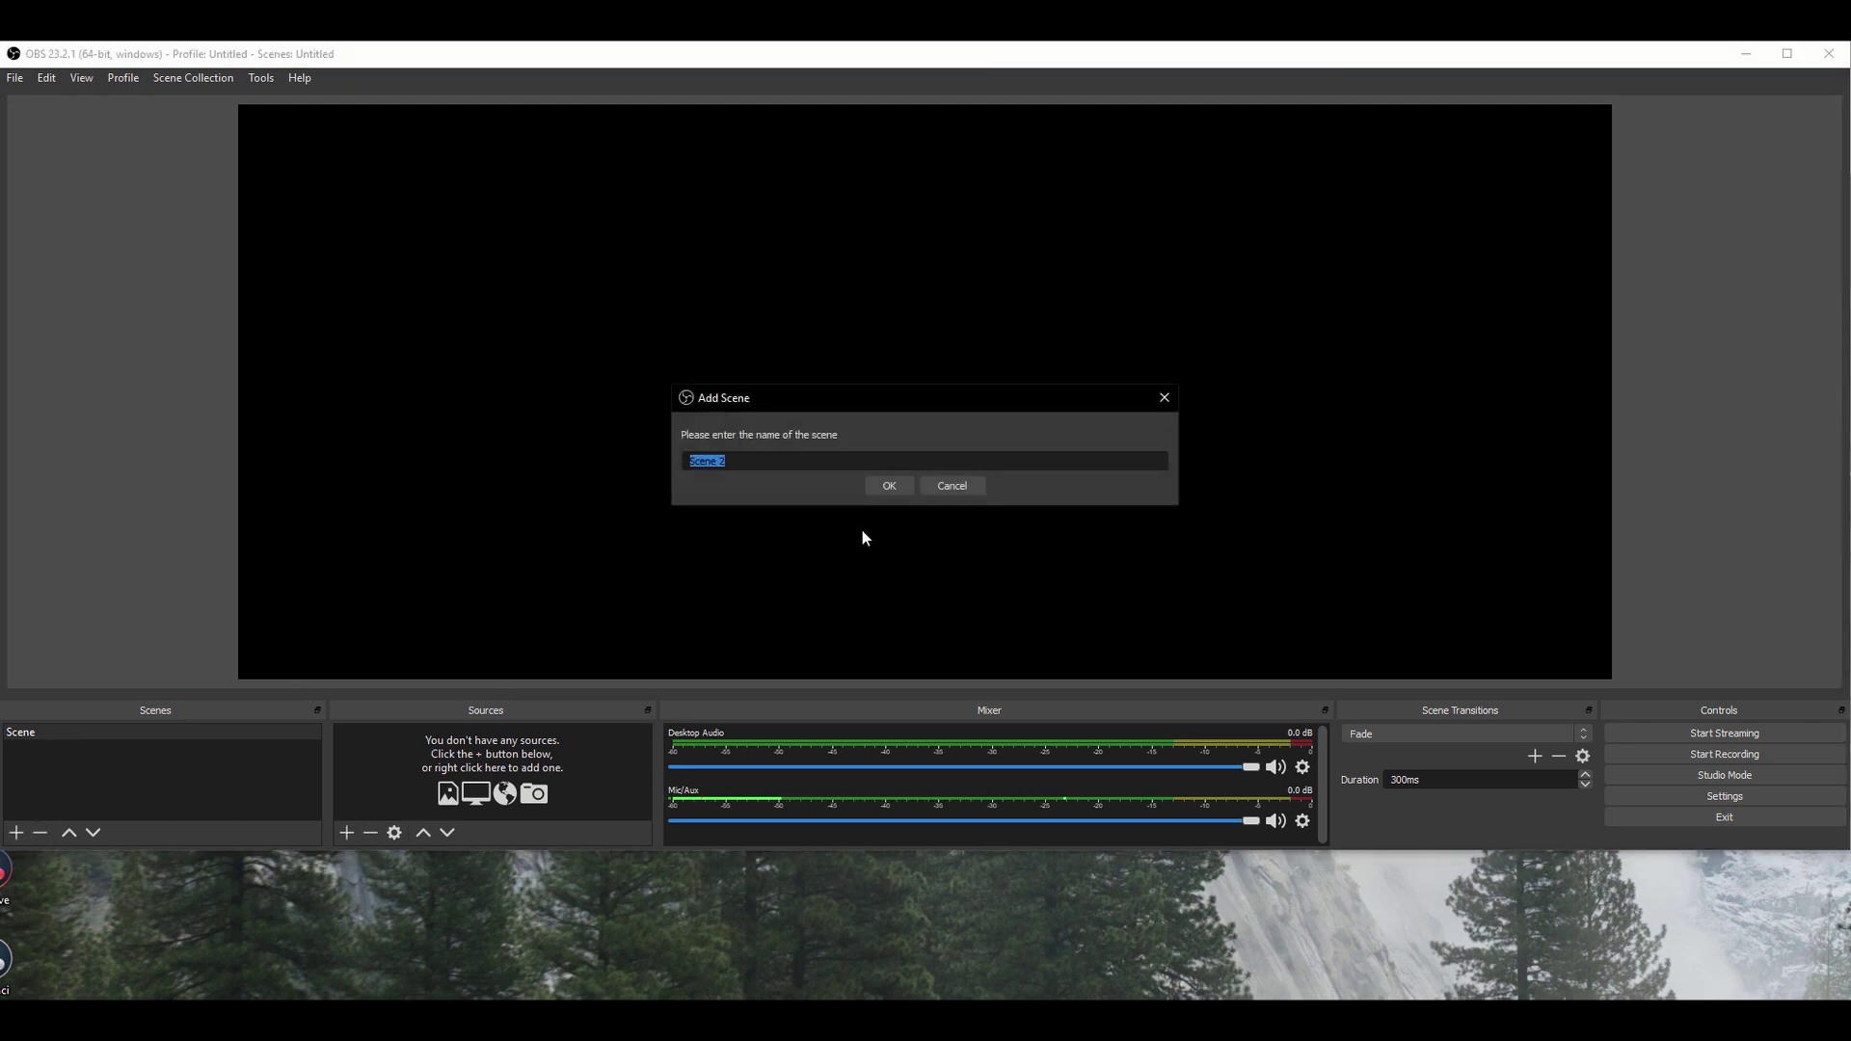
{"action": "type", "text": "Full Screen Recording"}
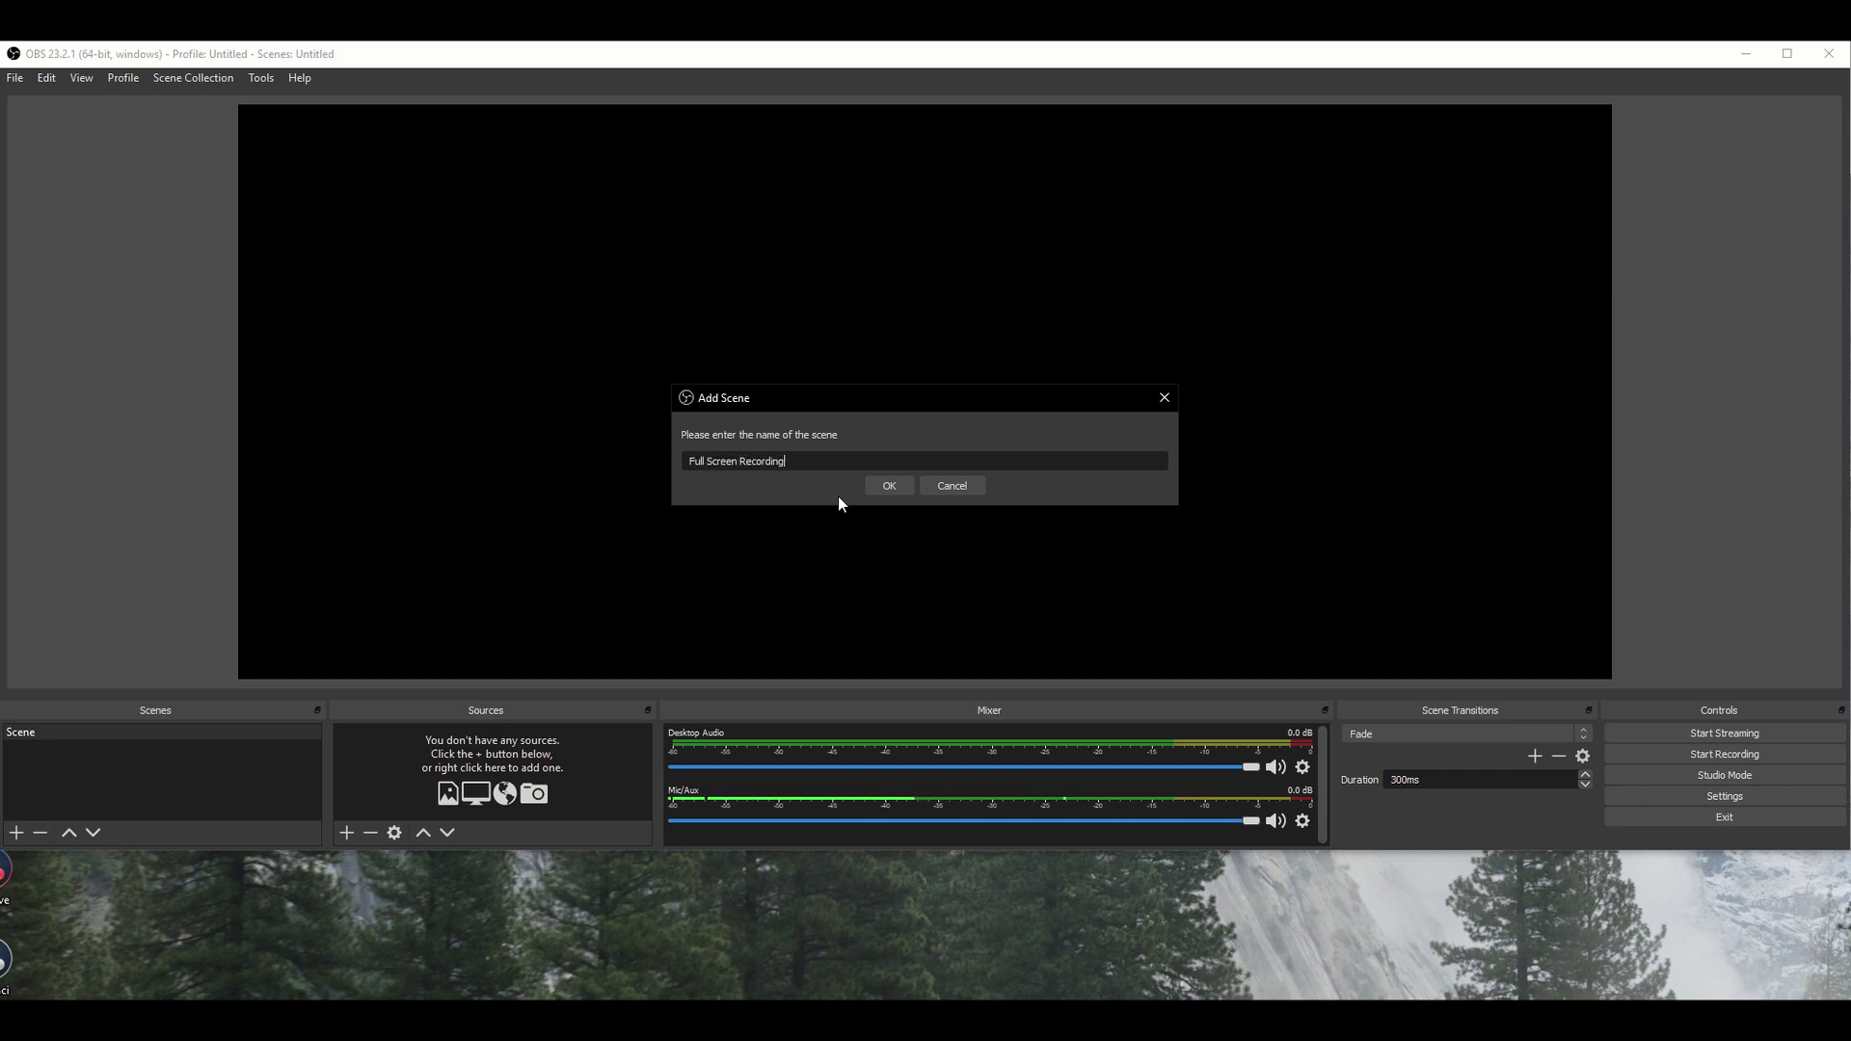
{"action": "key", "text": "Return"}
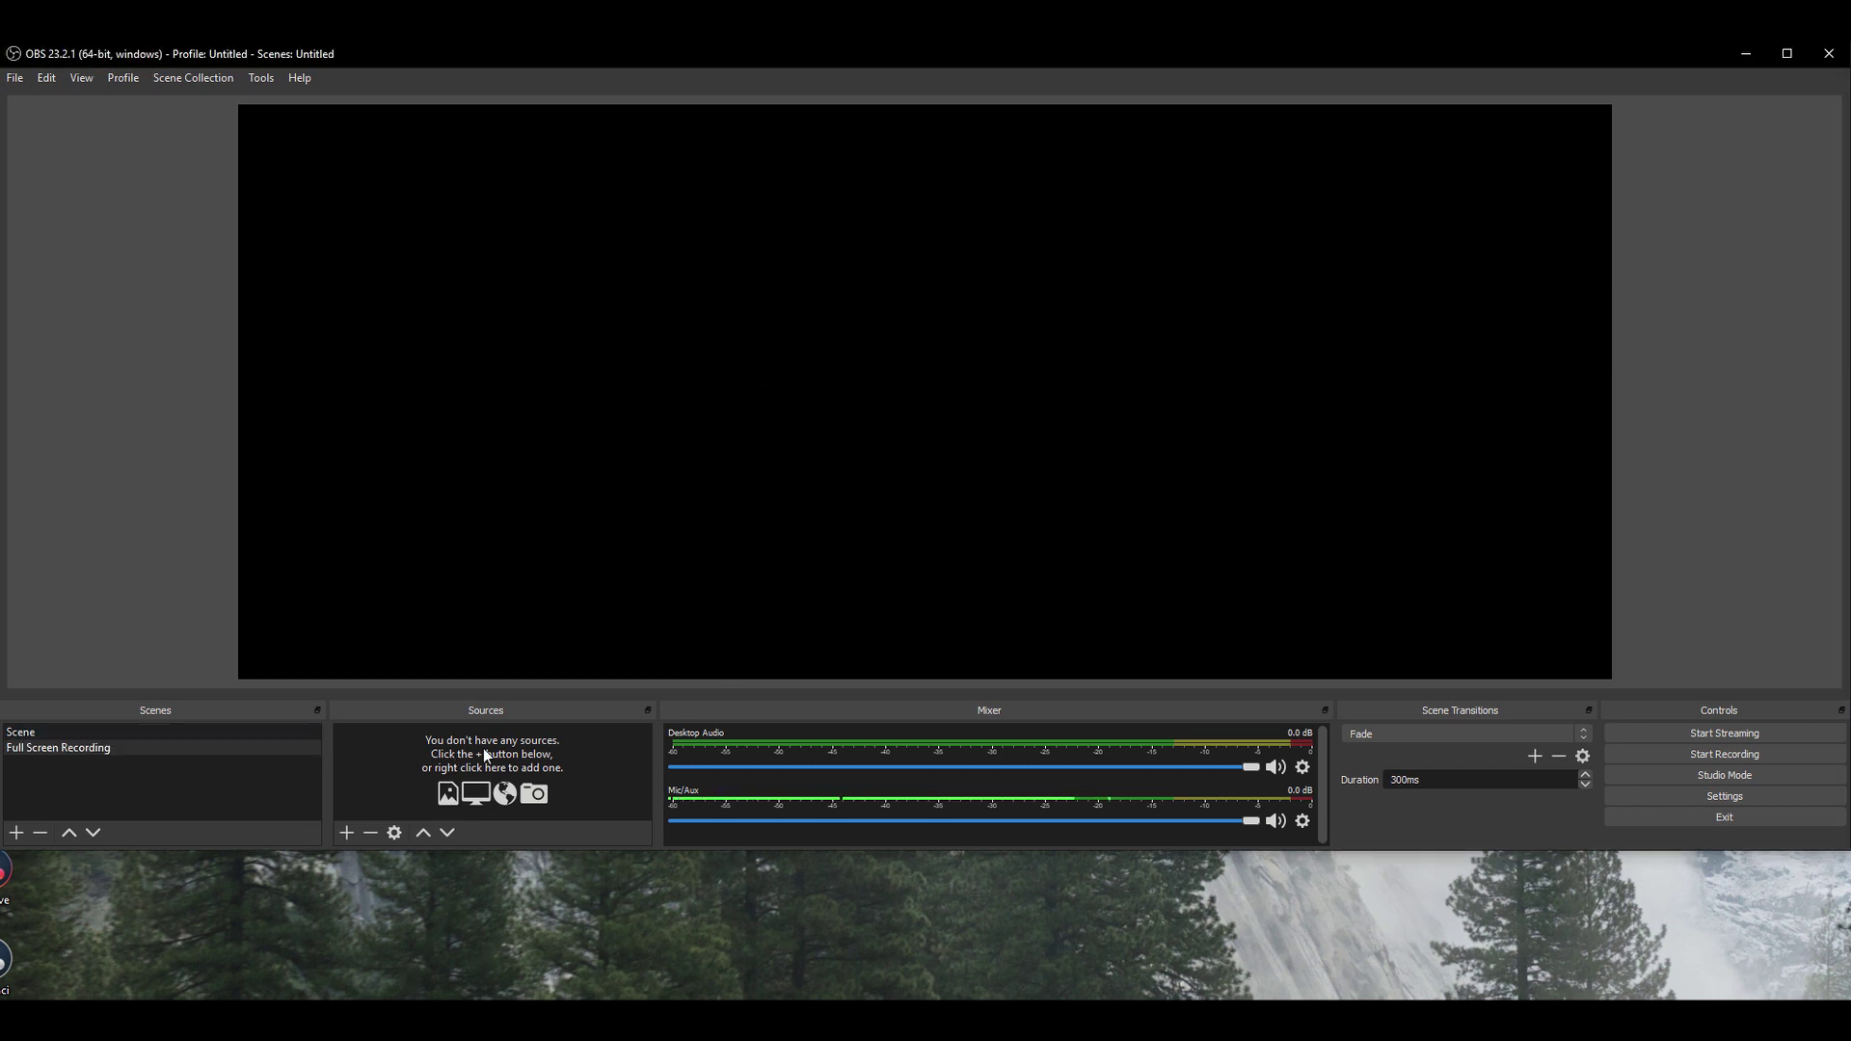
{"action": "left_click", "coordinate": [146, 749]}
{"action": "left_click", "coordinate": [350, 833]}
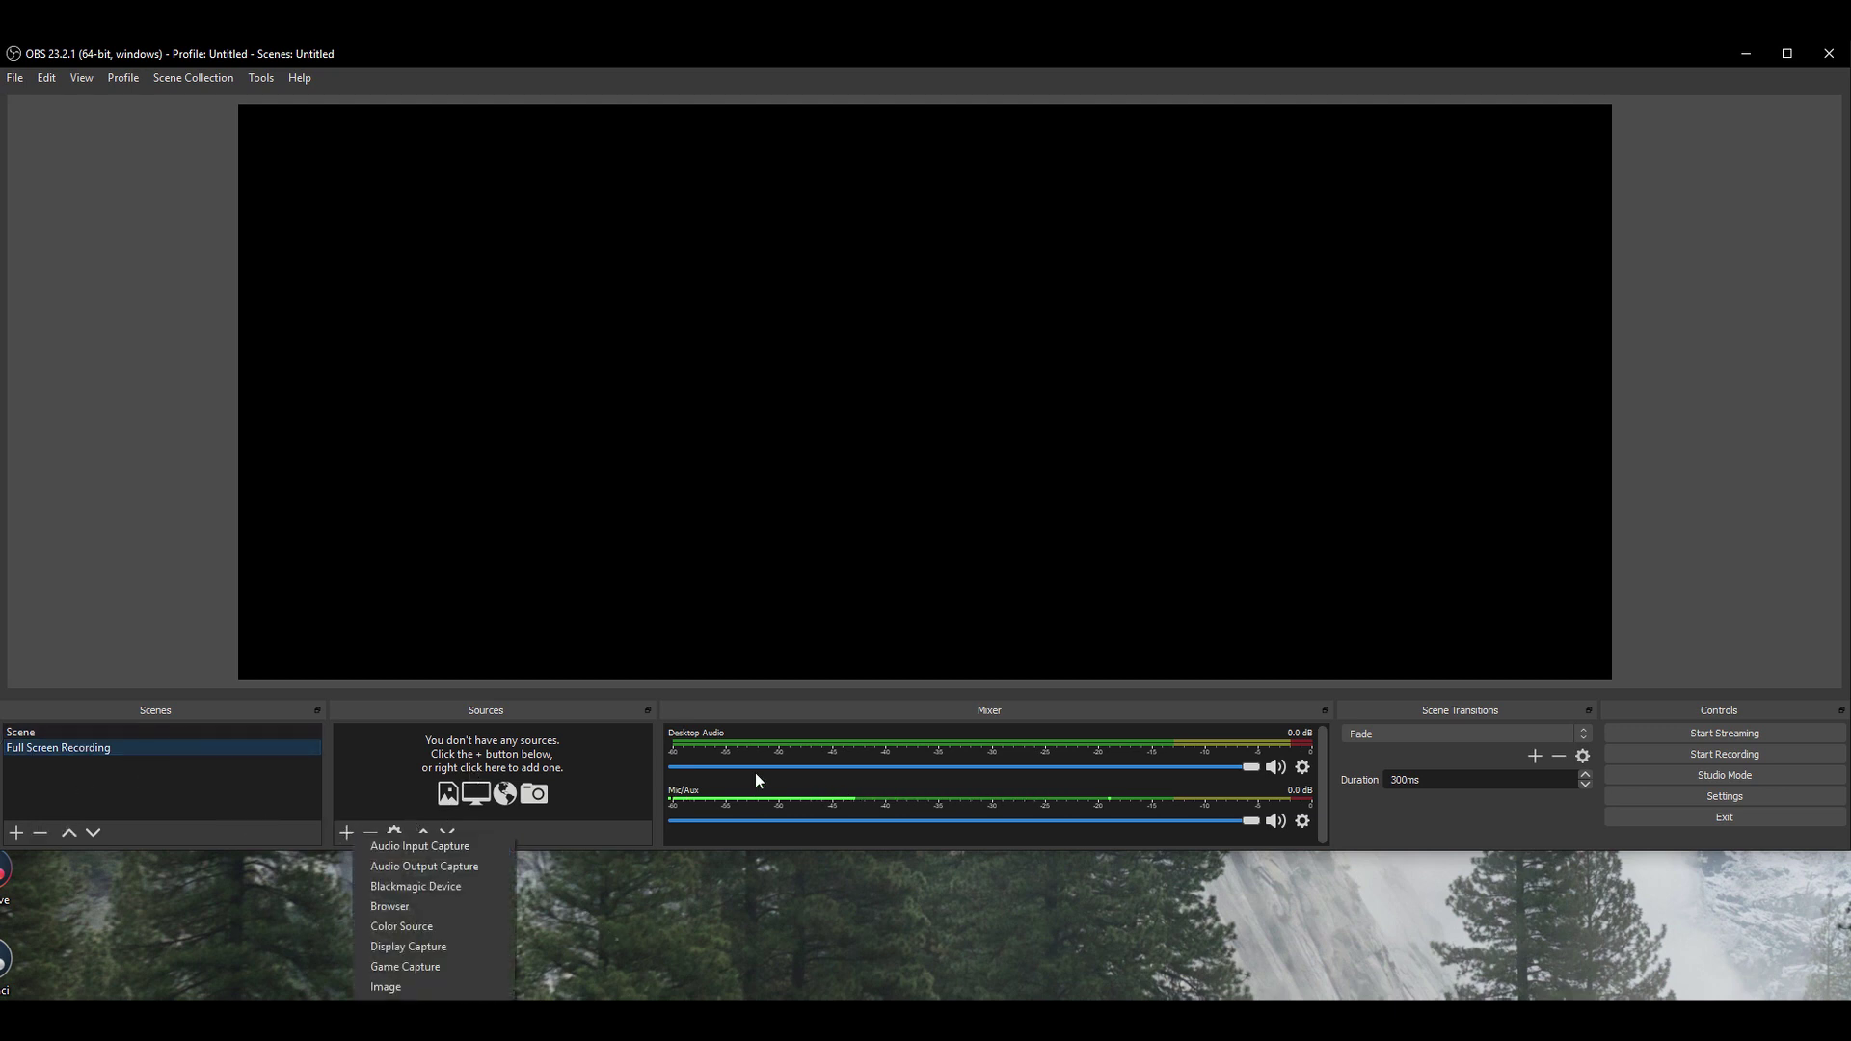
Add a Display Capture source of Display 1 (3440x1440) with the cursor captured.
{"action": "left_click", "coordinate": [416, 946]}
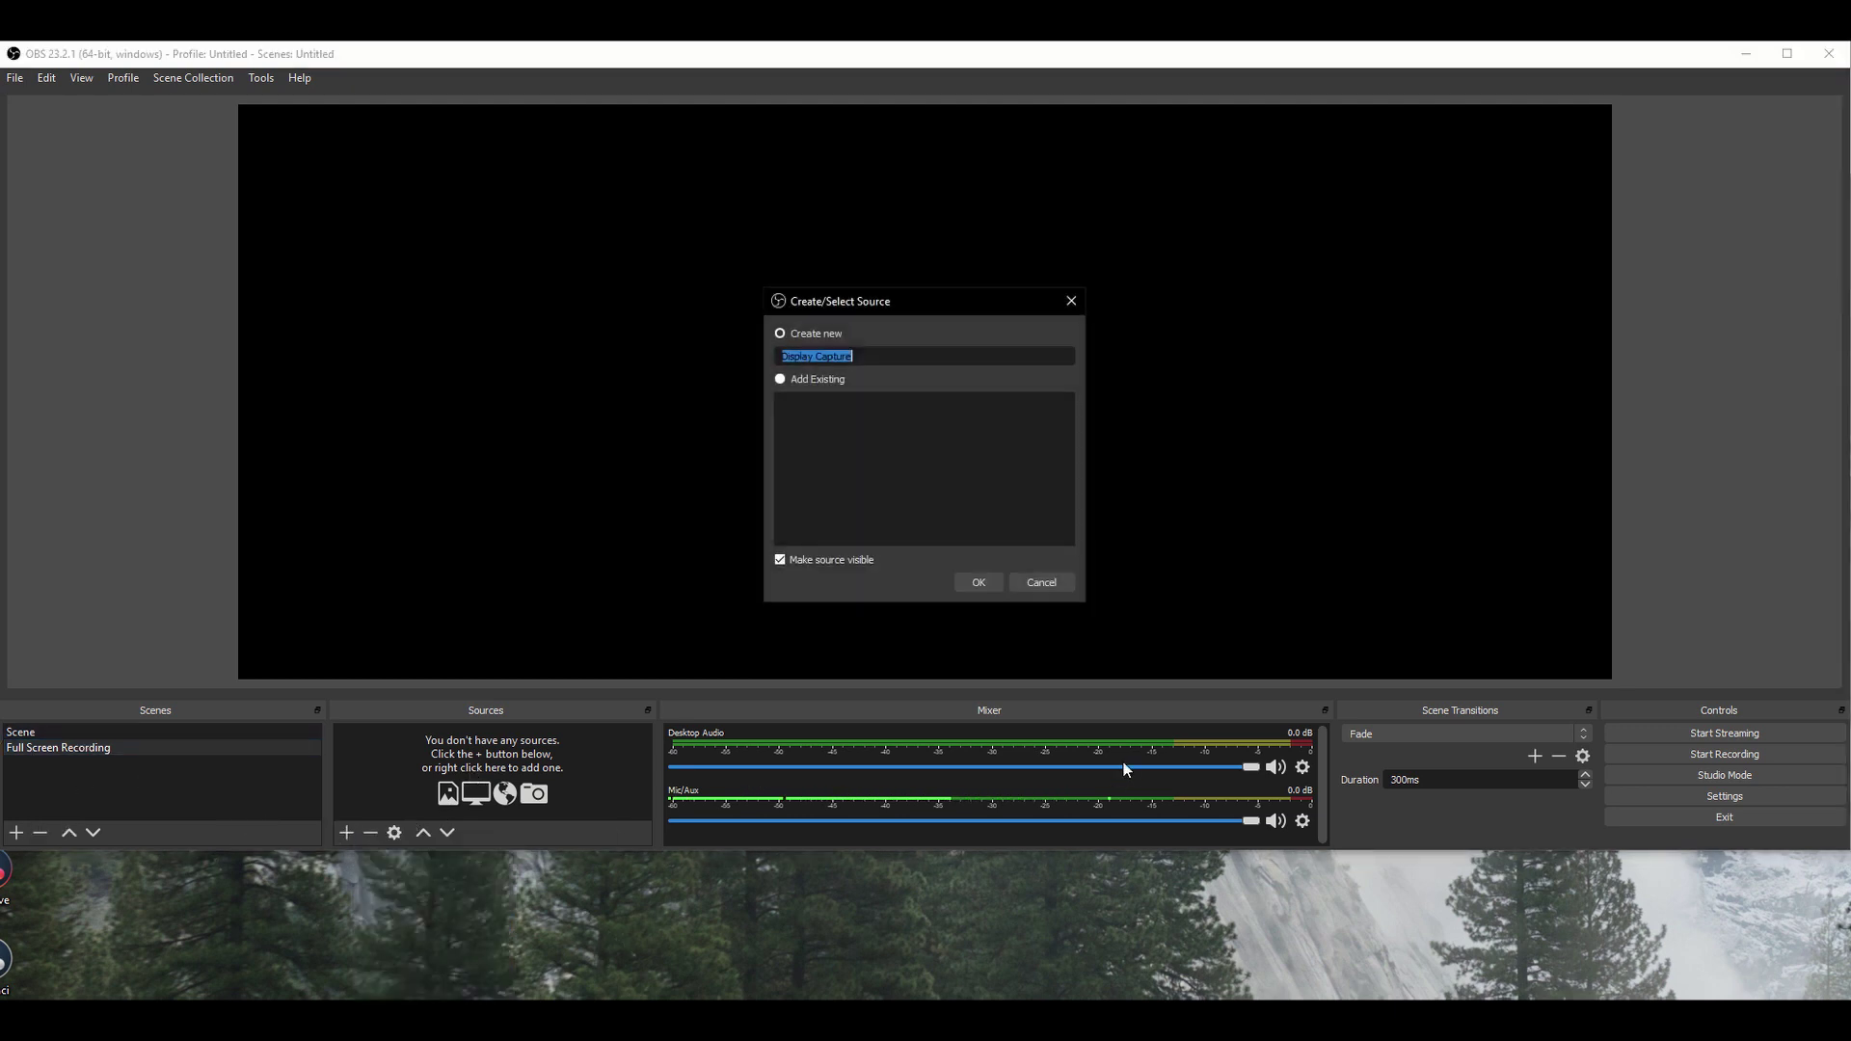
{"action": "left_click", "coordinate": [985, 579]}
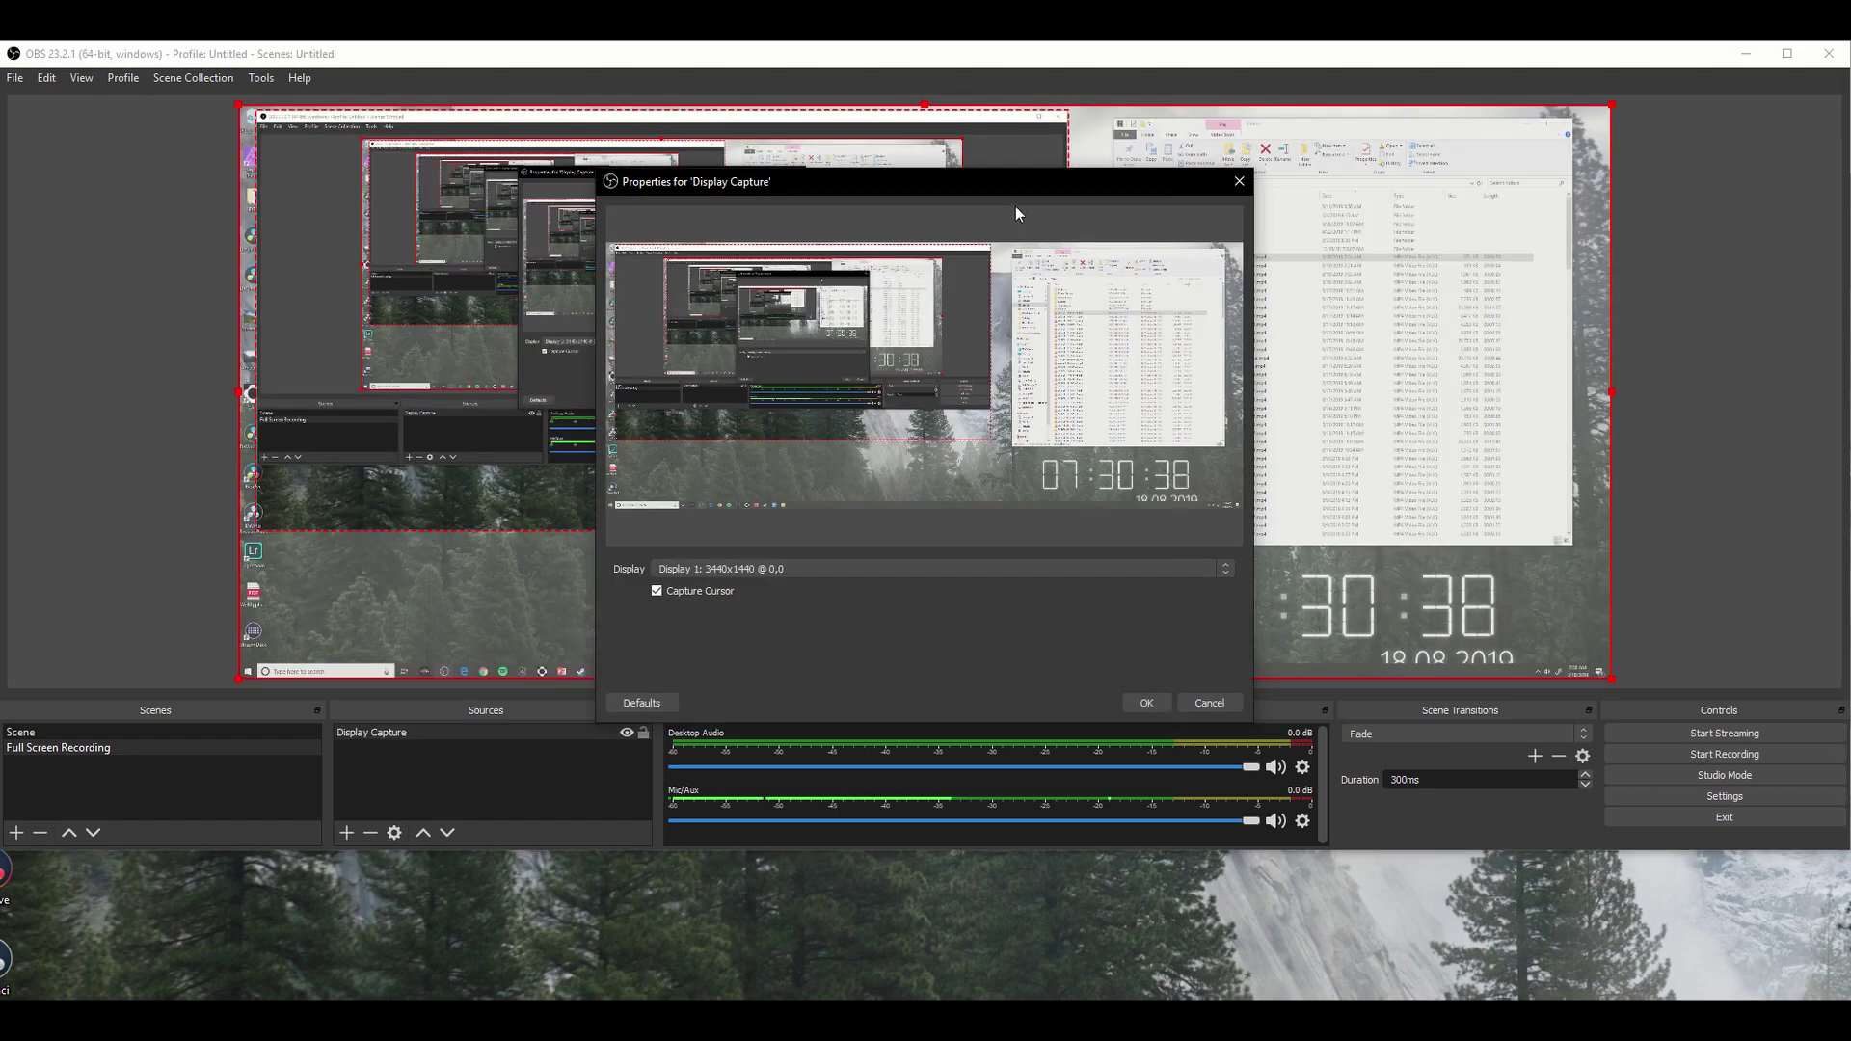
{"action": "left_click_drag", "start_coordinate": [1009, 187], "coordinate": [715, 131]}
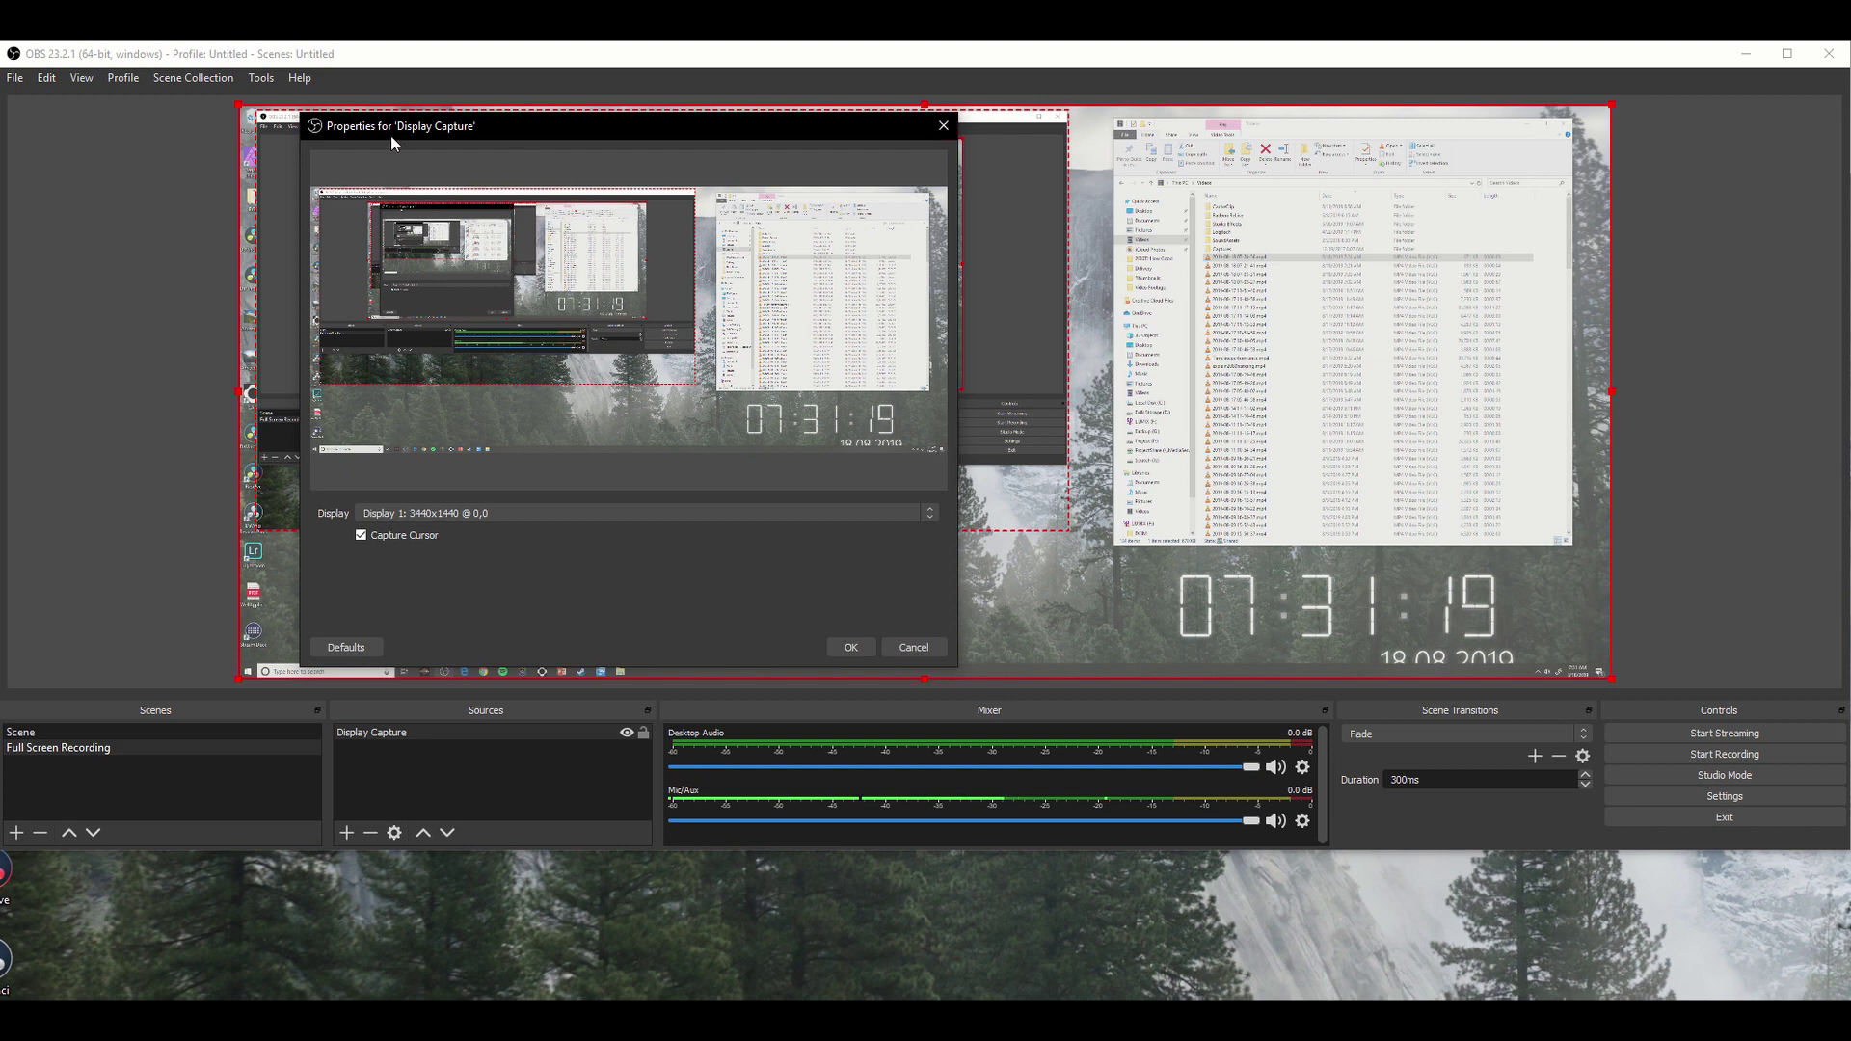
{"action": "left_click", "coordinate": [855, 638]}
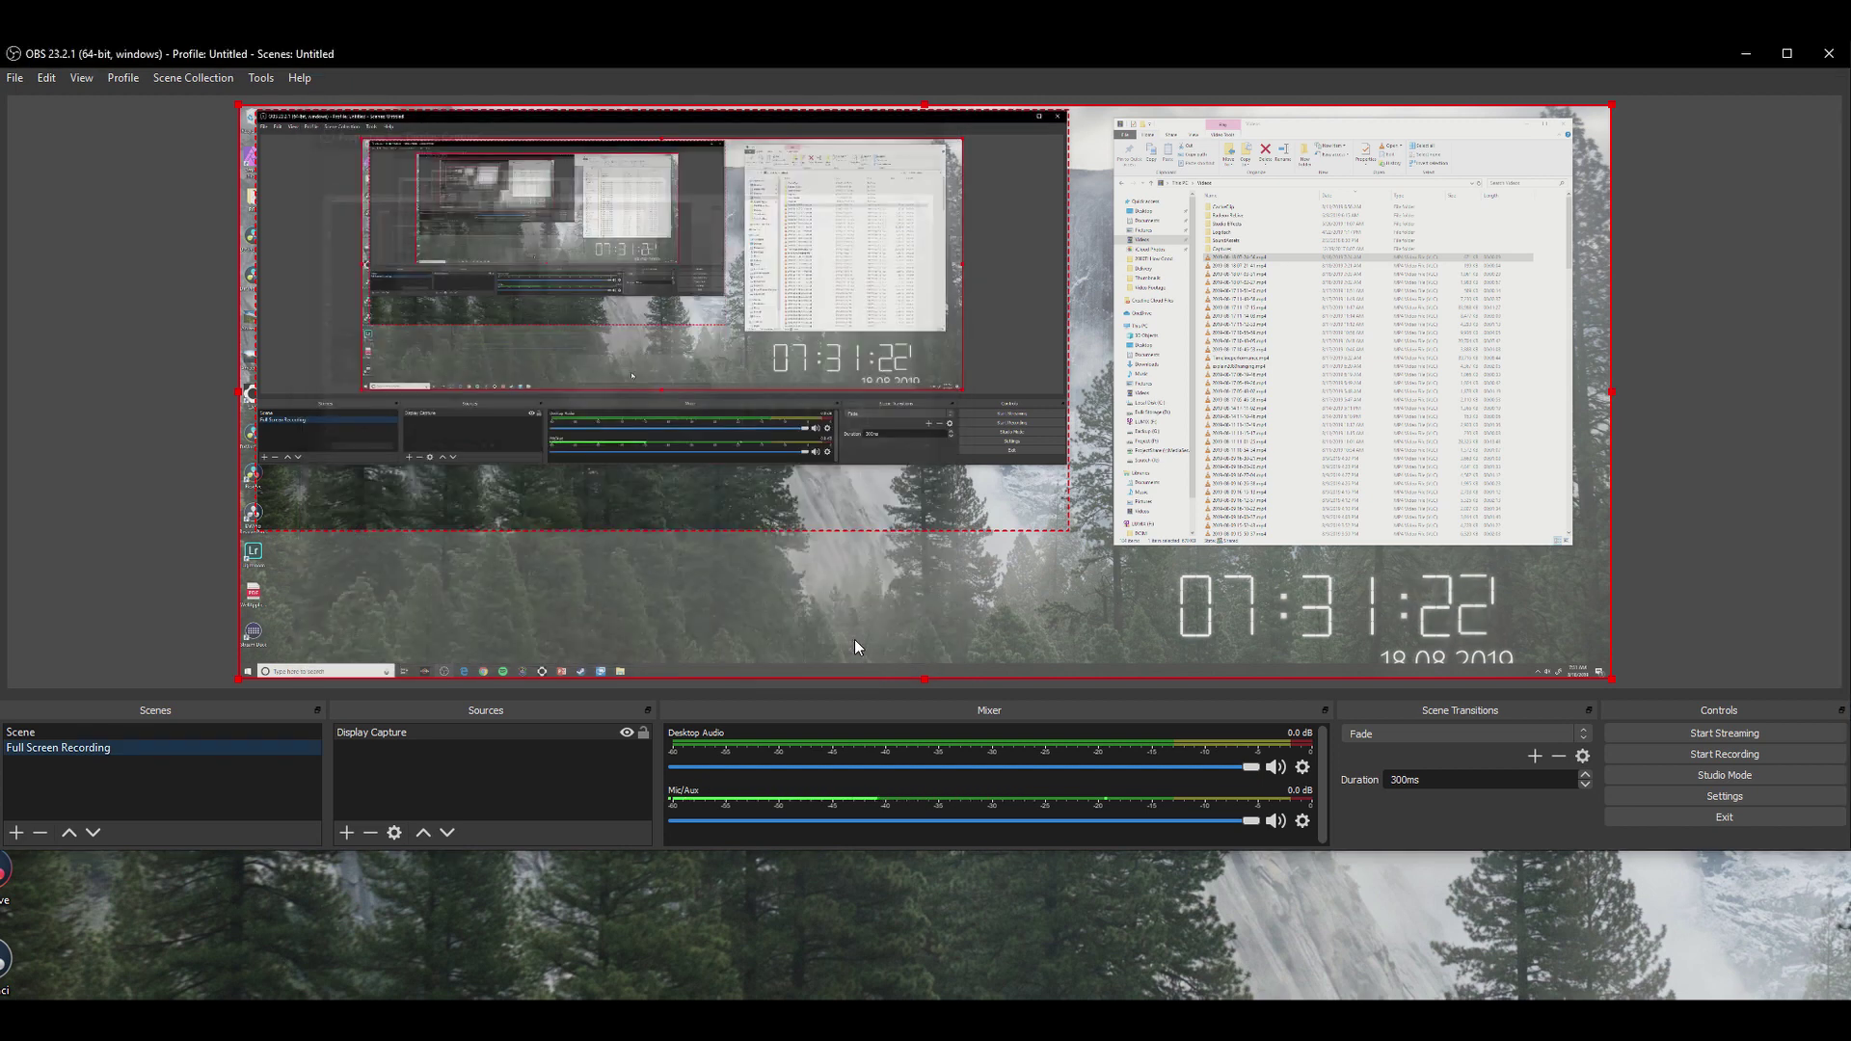
Add the existing Mic/Aux input as a source and make the OBS window taller.
{"action": "left_click", "coordinate": [347, 830]}
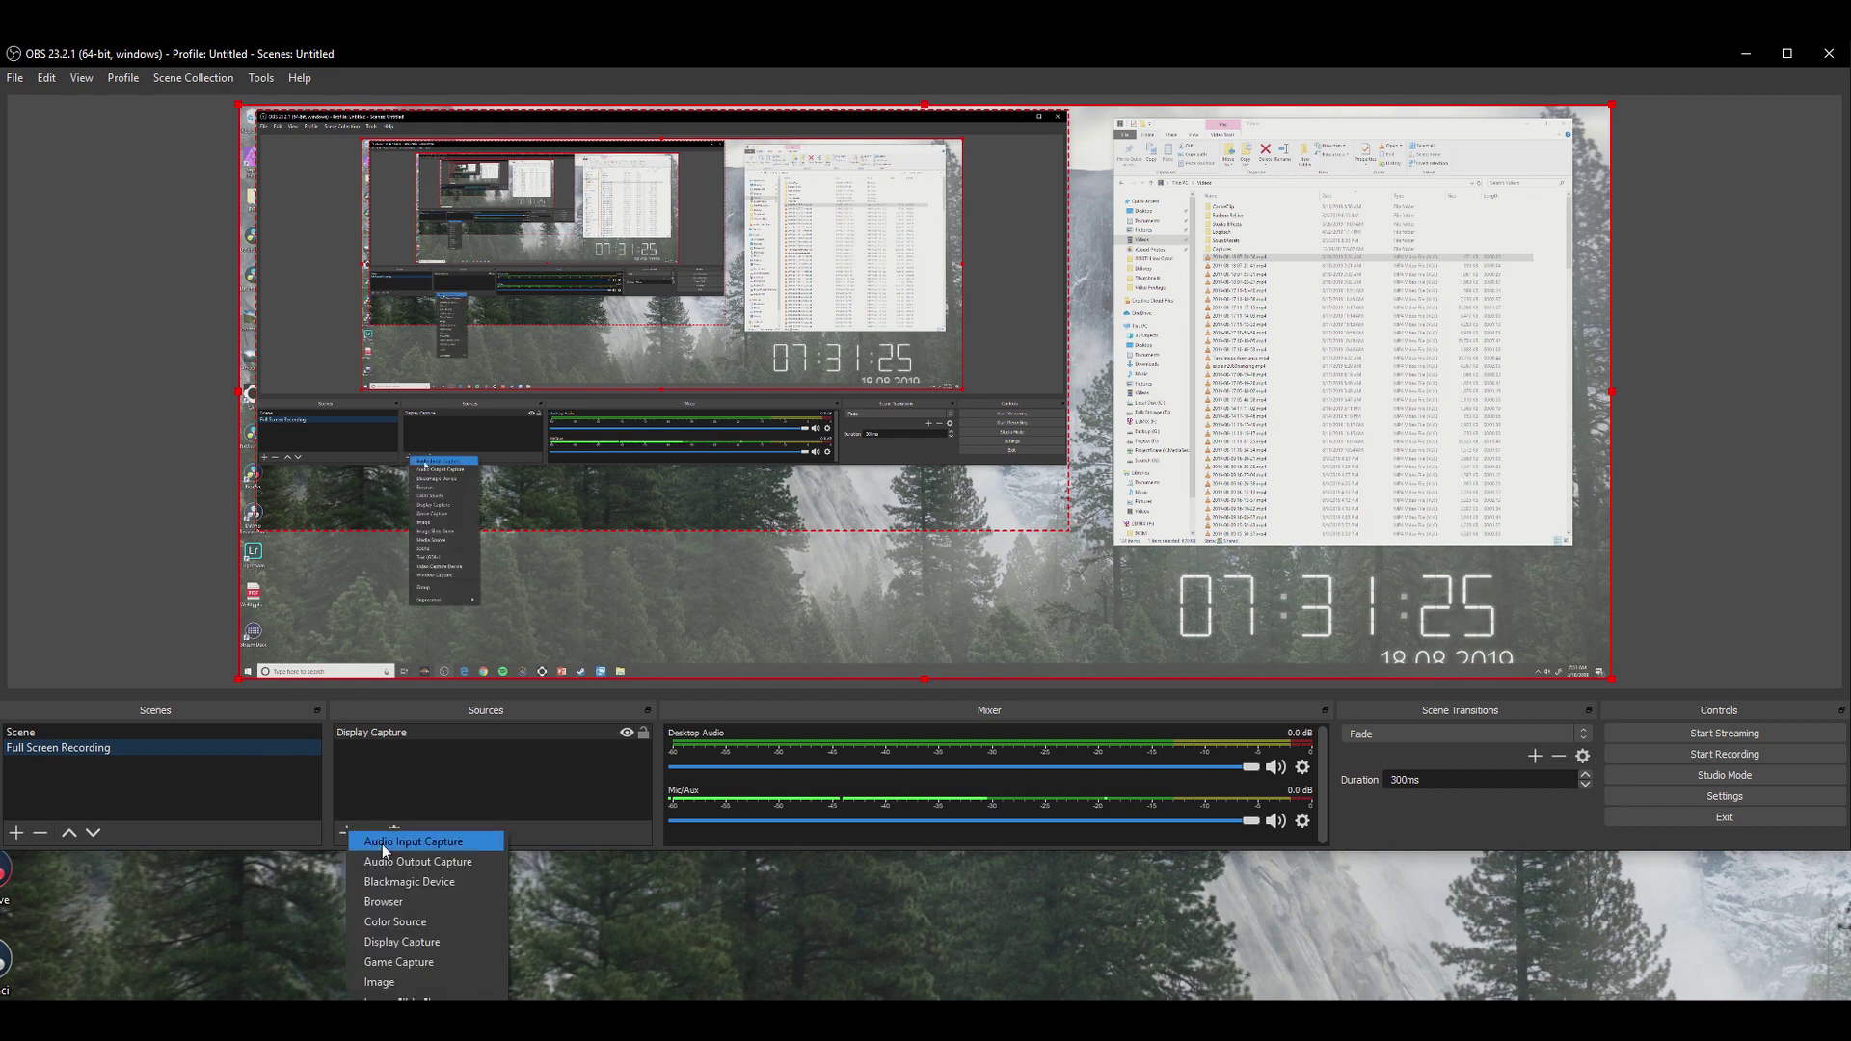
{"action": "left_click", "coordinate": [381, 843]}
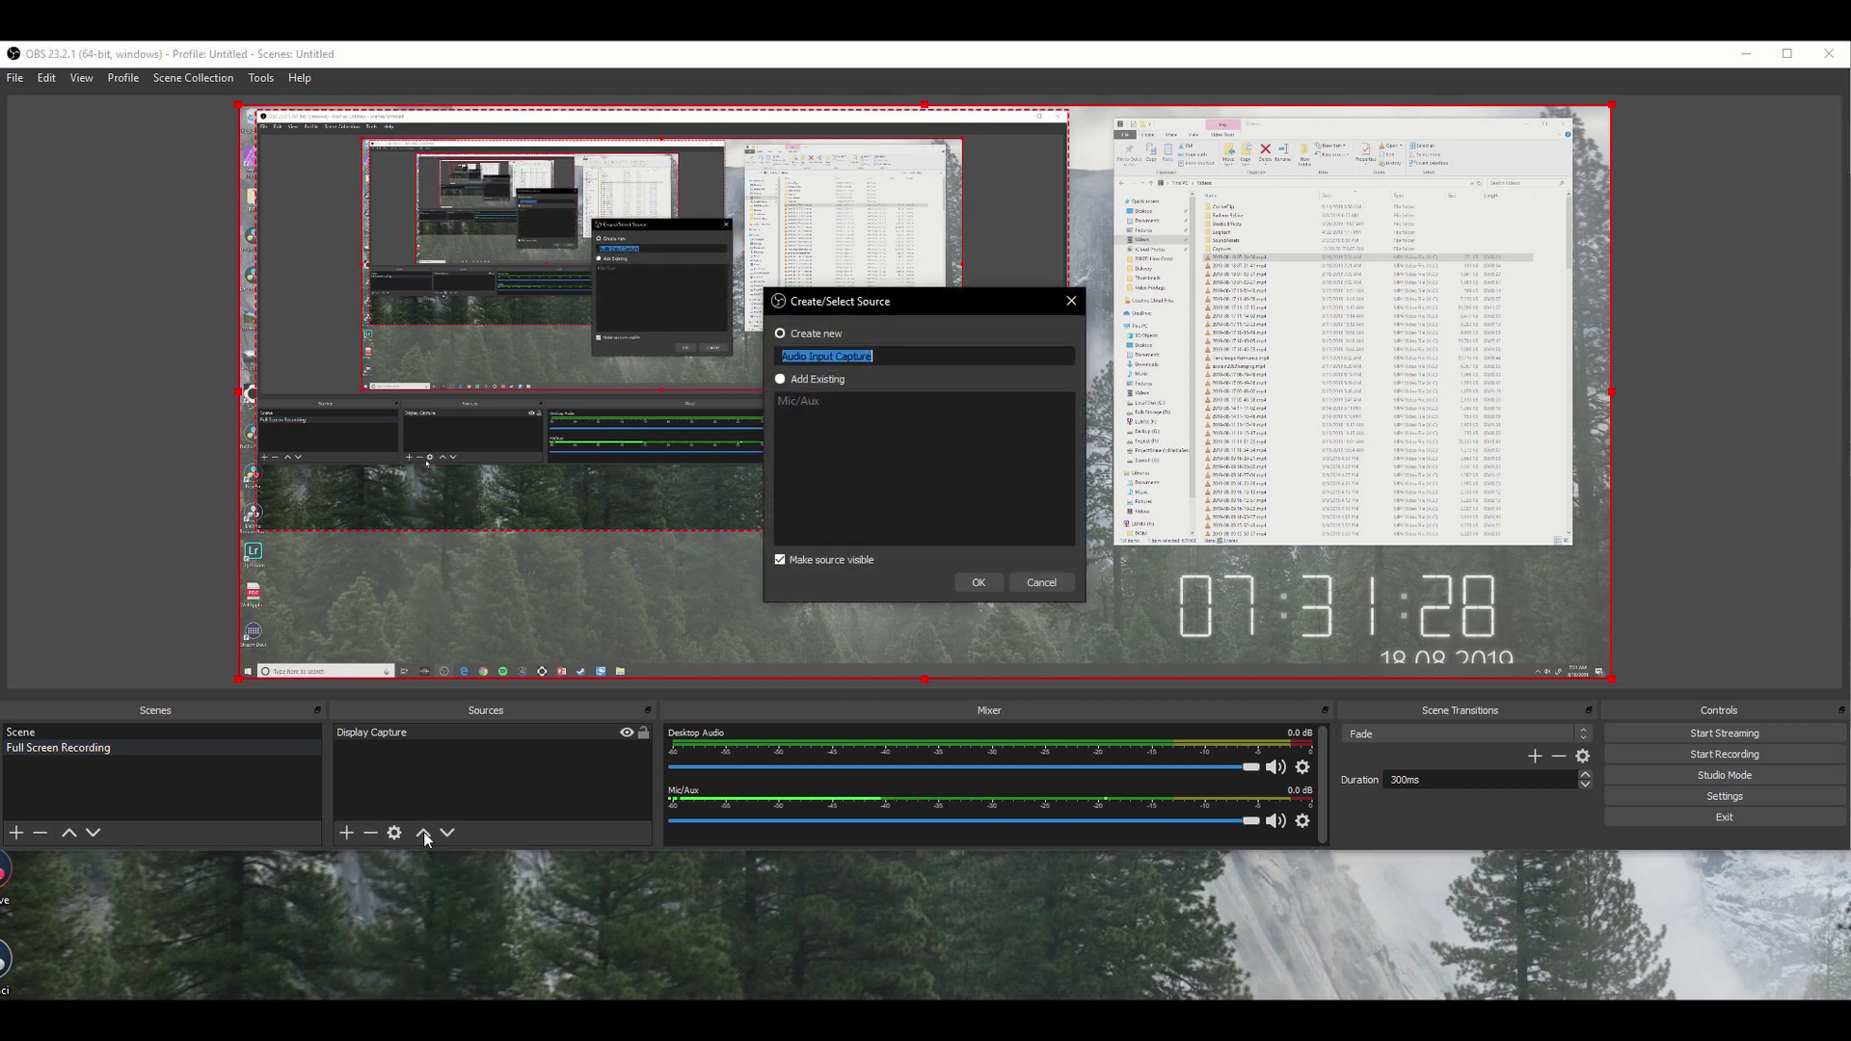
{"action": "left_click", "coordinate": [791, 403]}
{"action": "left_click", "coordinate": [977, 584]}
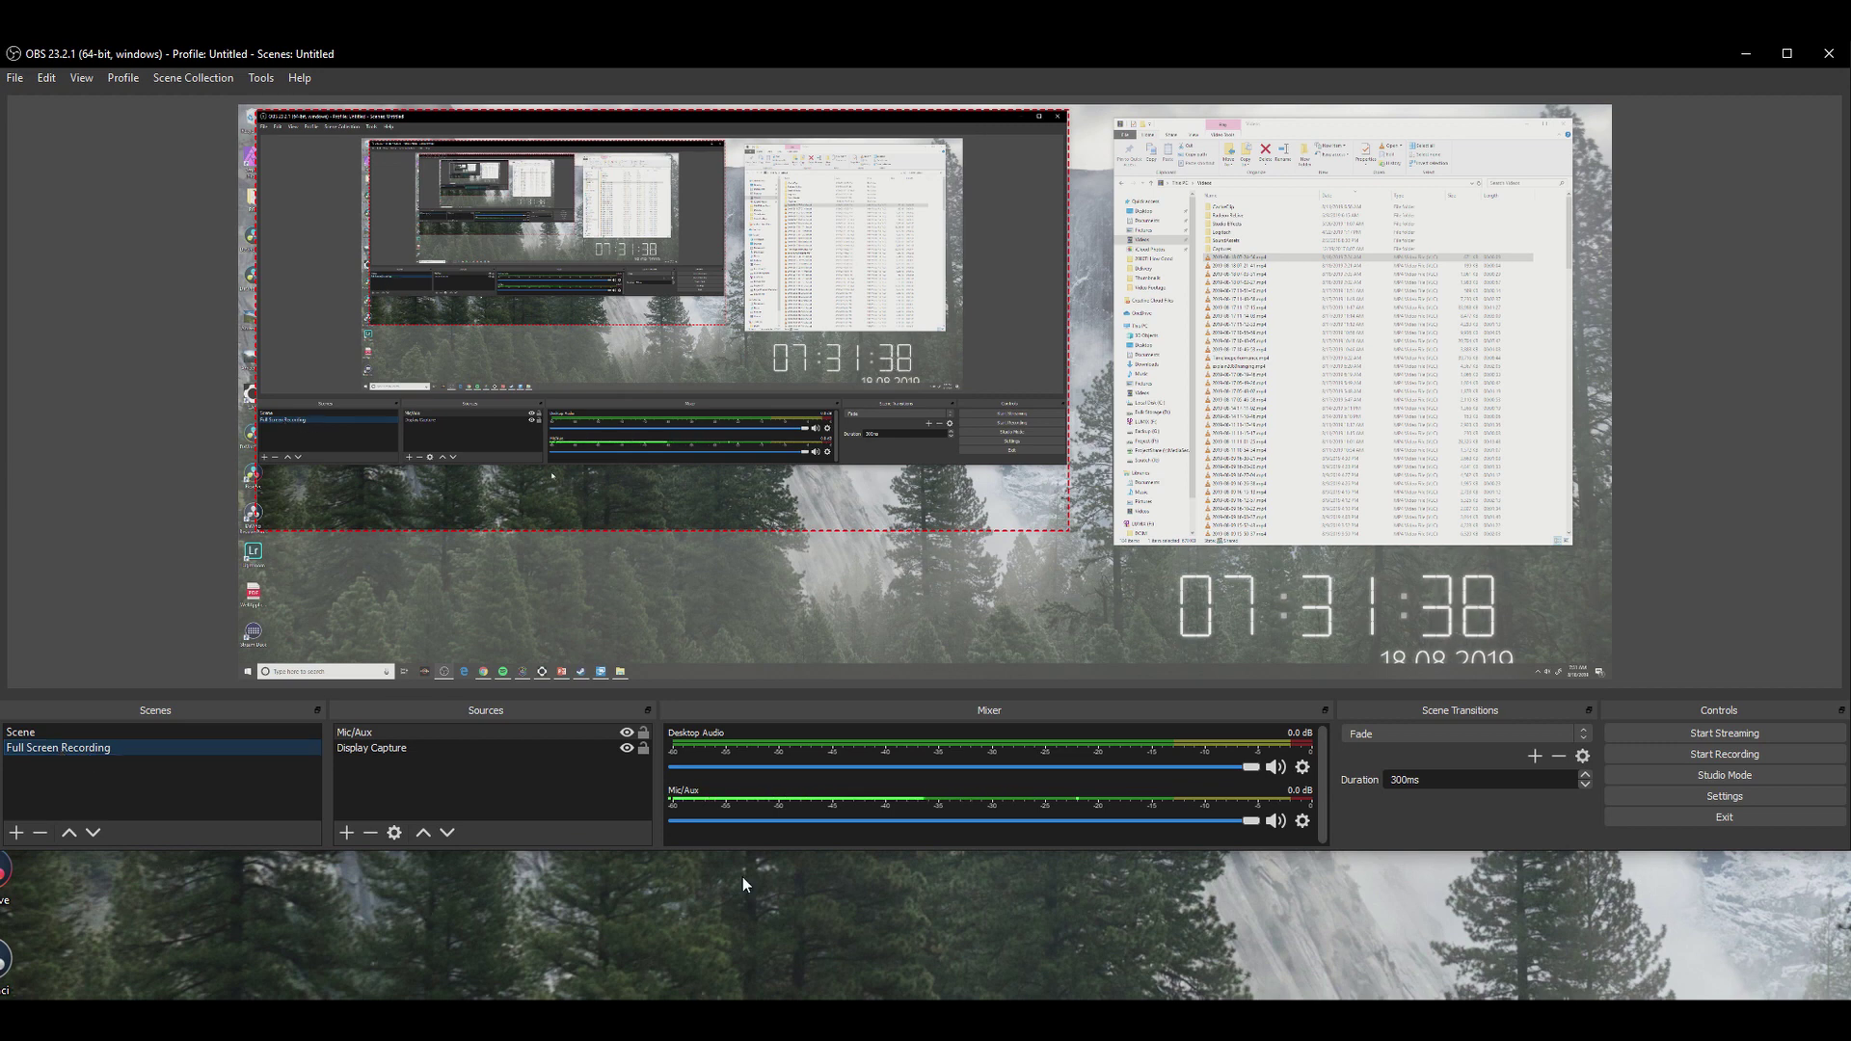
{"action": "left_click_drag", "start_coordinate": [877, 849], "coordinate": [882, 1010]}
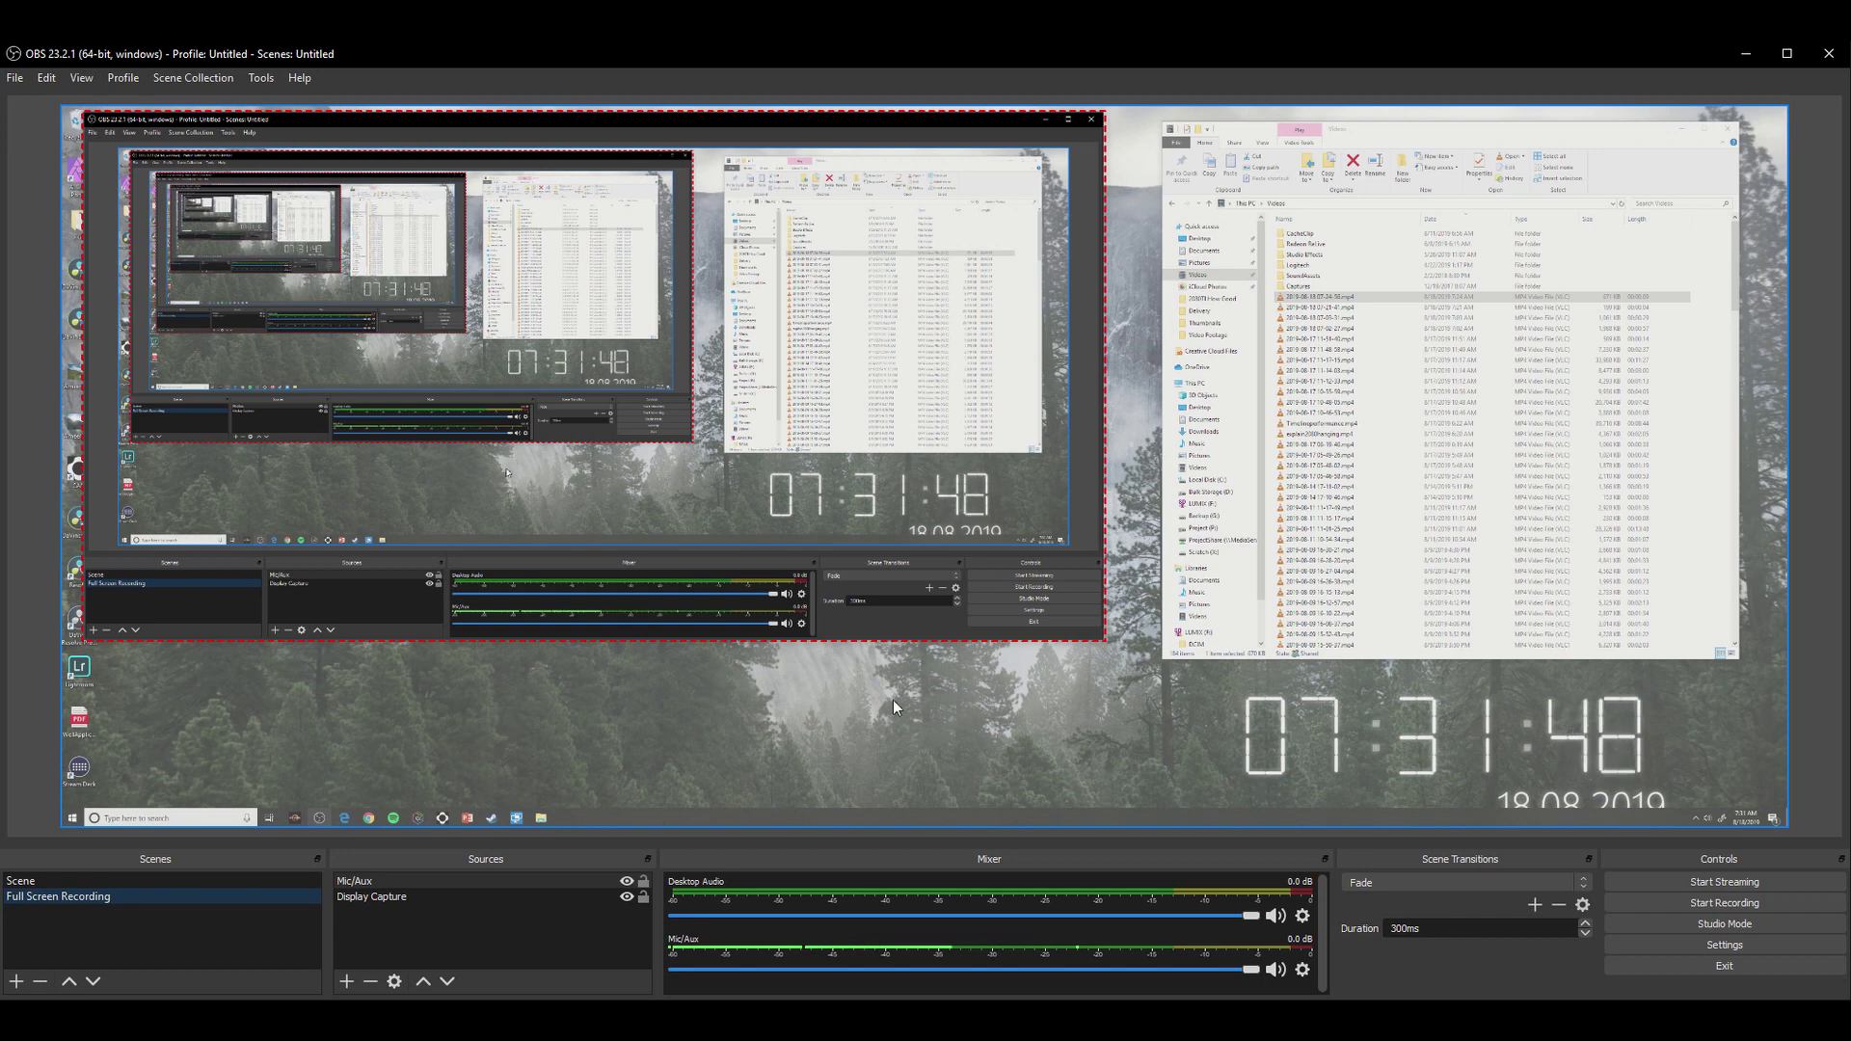
{"action": "left_click", "coordinate": [1743, 941]}
On the Output page, review the recording path and keep High Quality, Medium File Size.
{"action": "left_click_drag", "start_coordinate": [895, 174], "coordinate": [574, 112]}
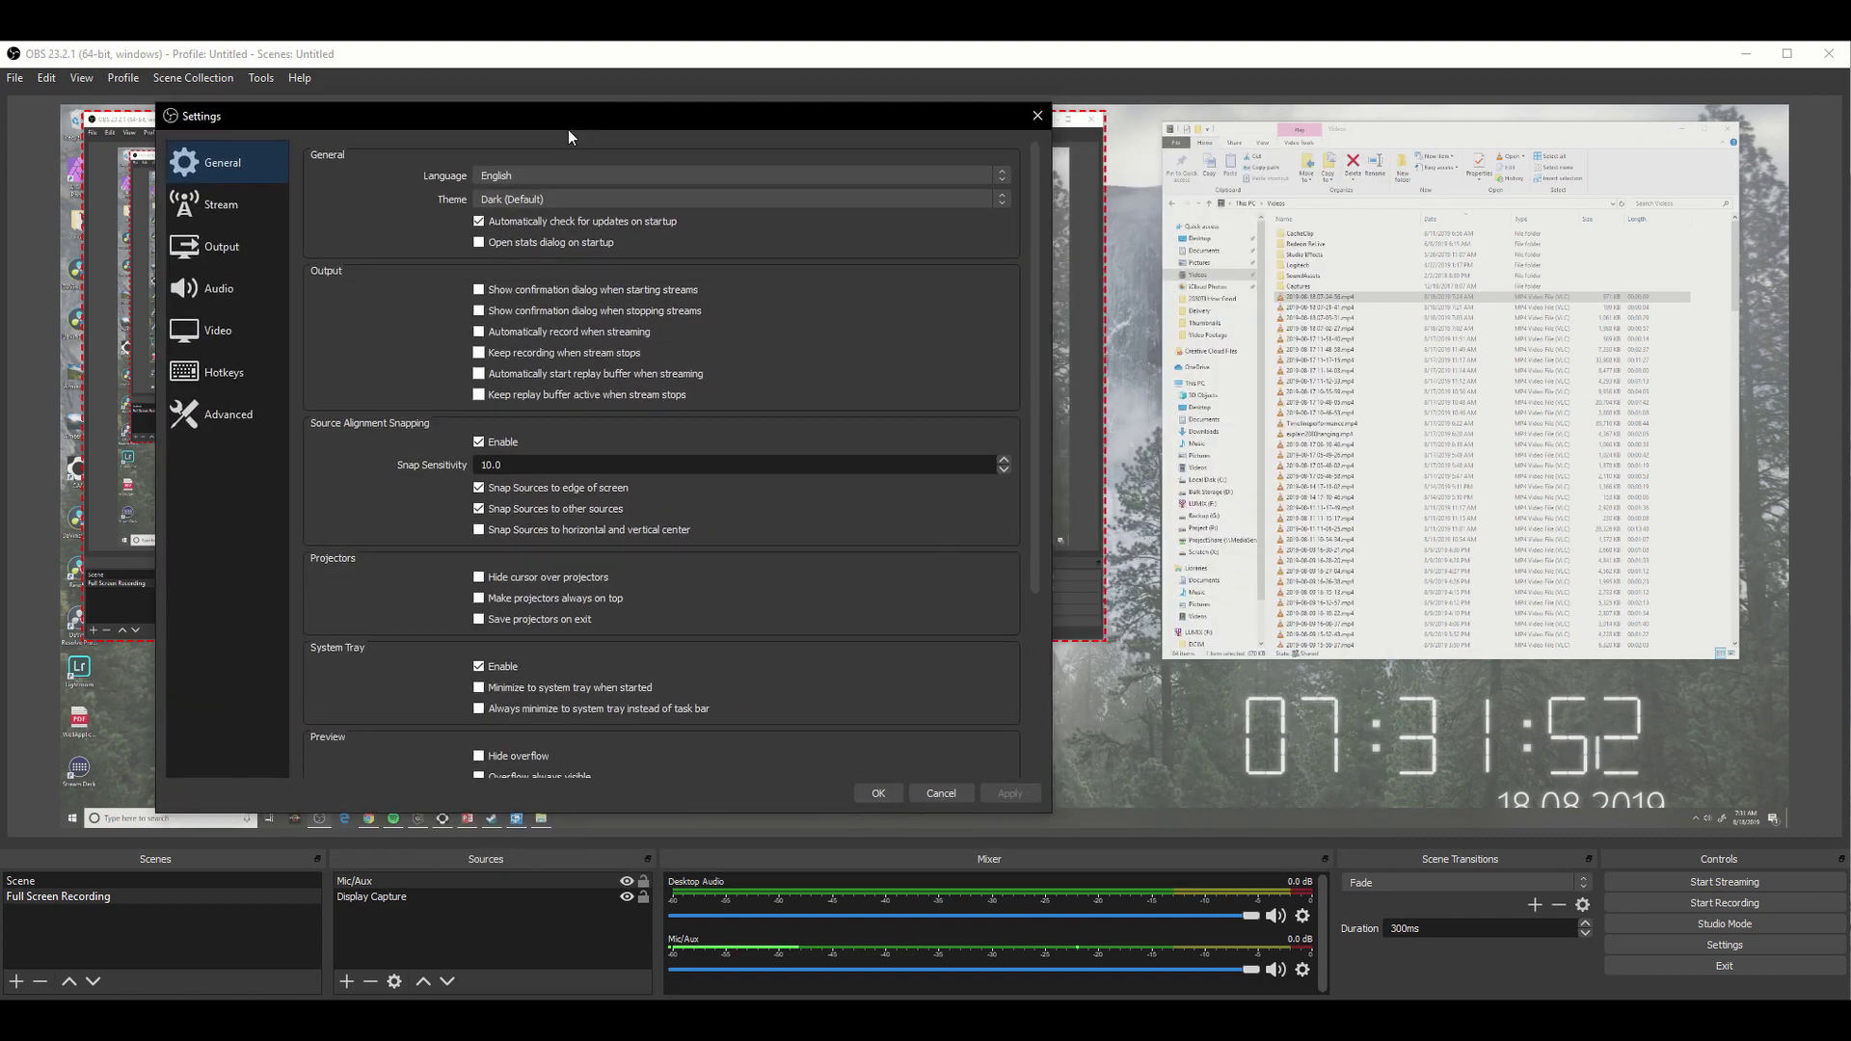
{"action": "left_click", "coordinate": [217, 246]}
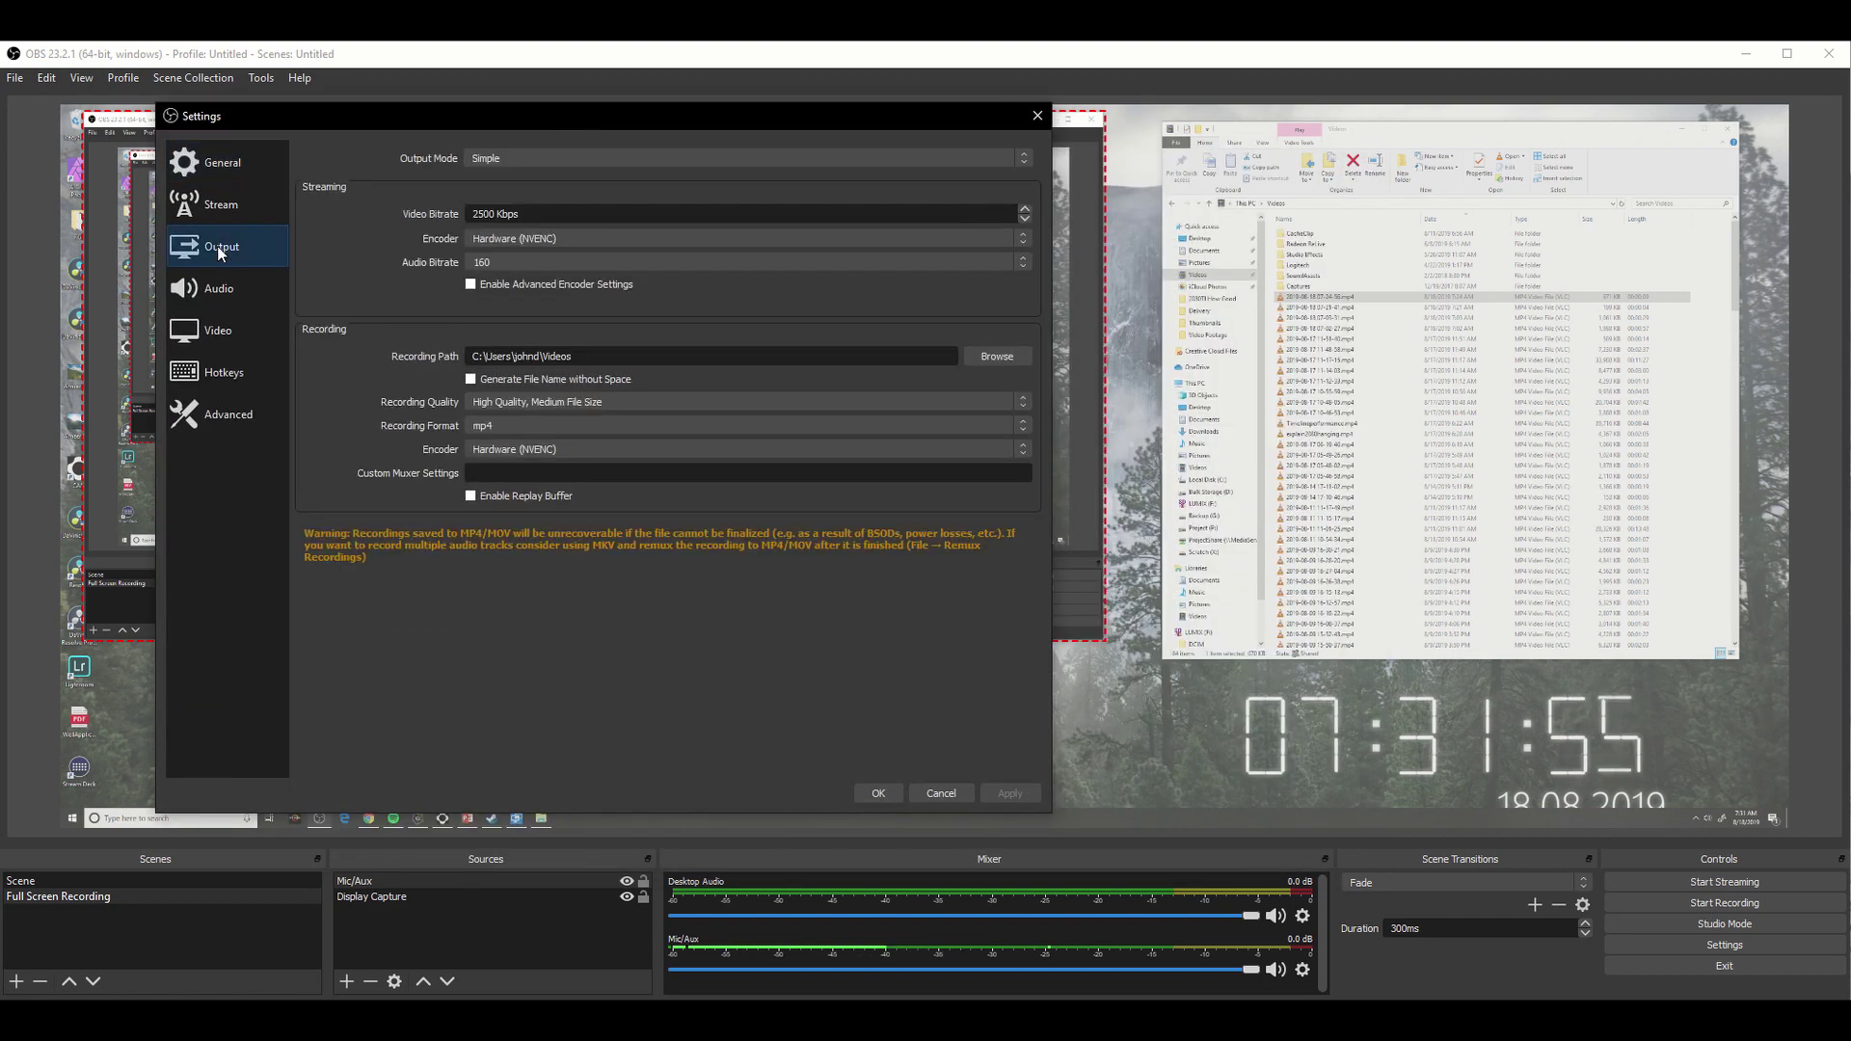
{"action": "triple_click", "coordinate": [656, 356]}
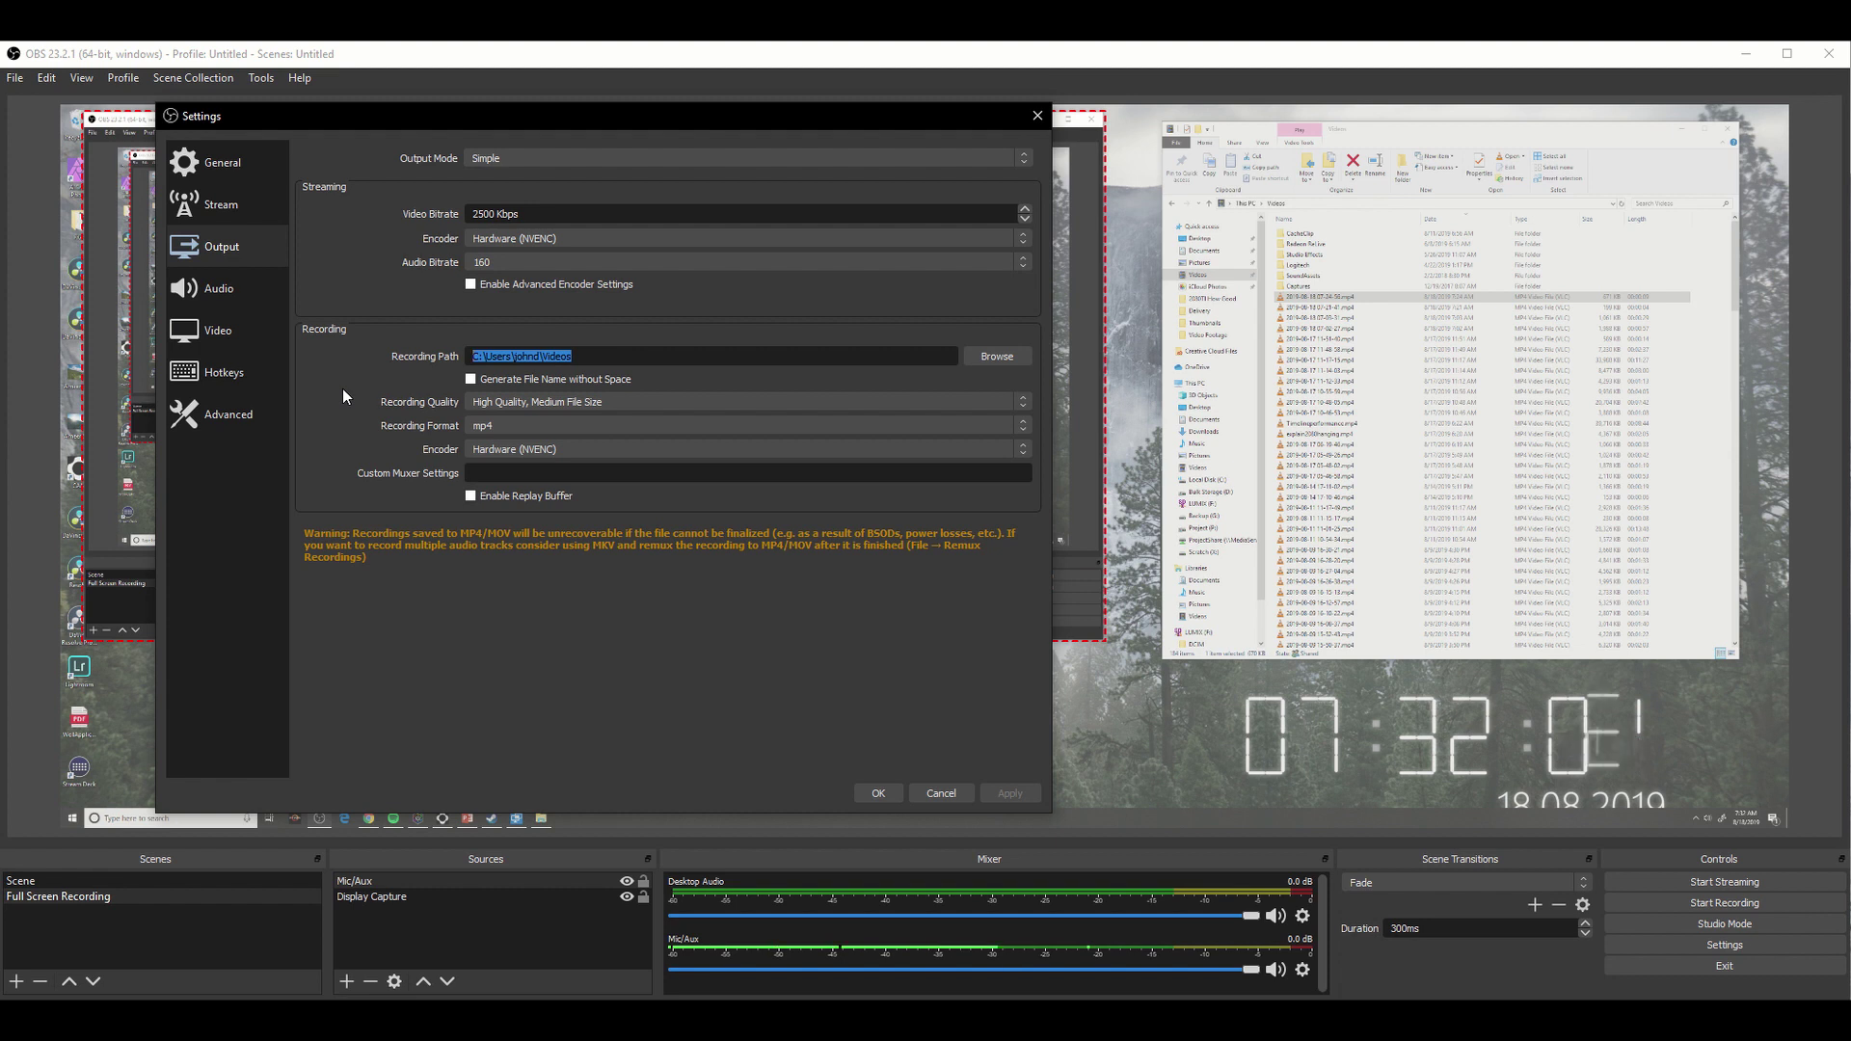
{"action": "left_click", "coordinate": [580, 402]}
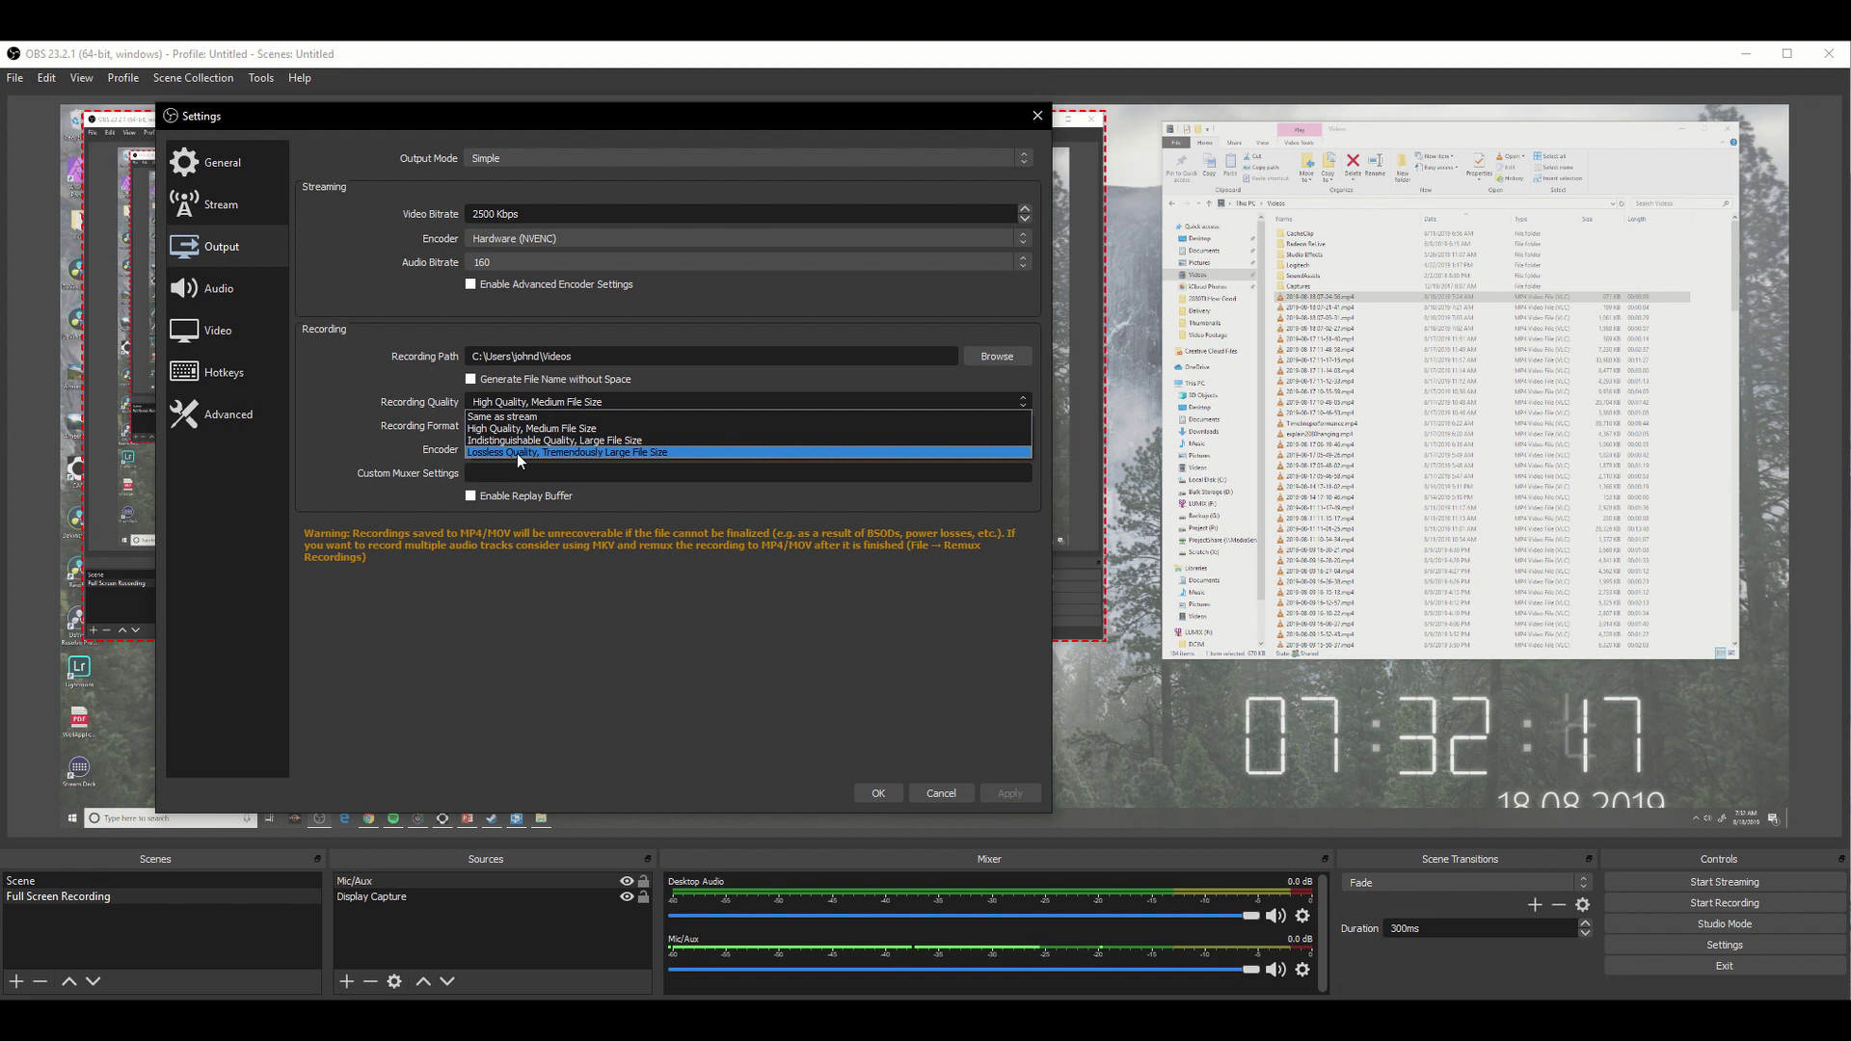
{"action": "left_click", "coordinate": [625, 428]}
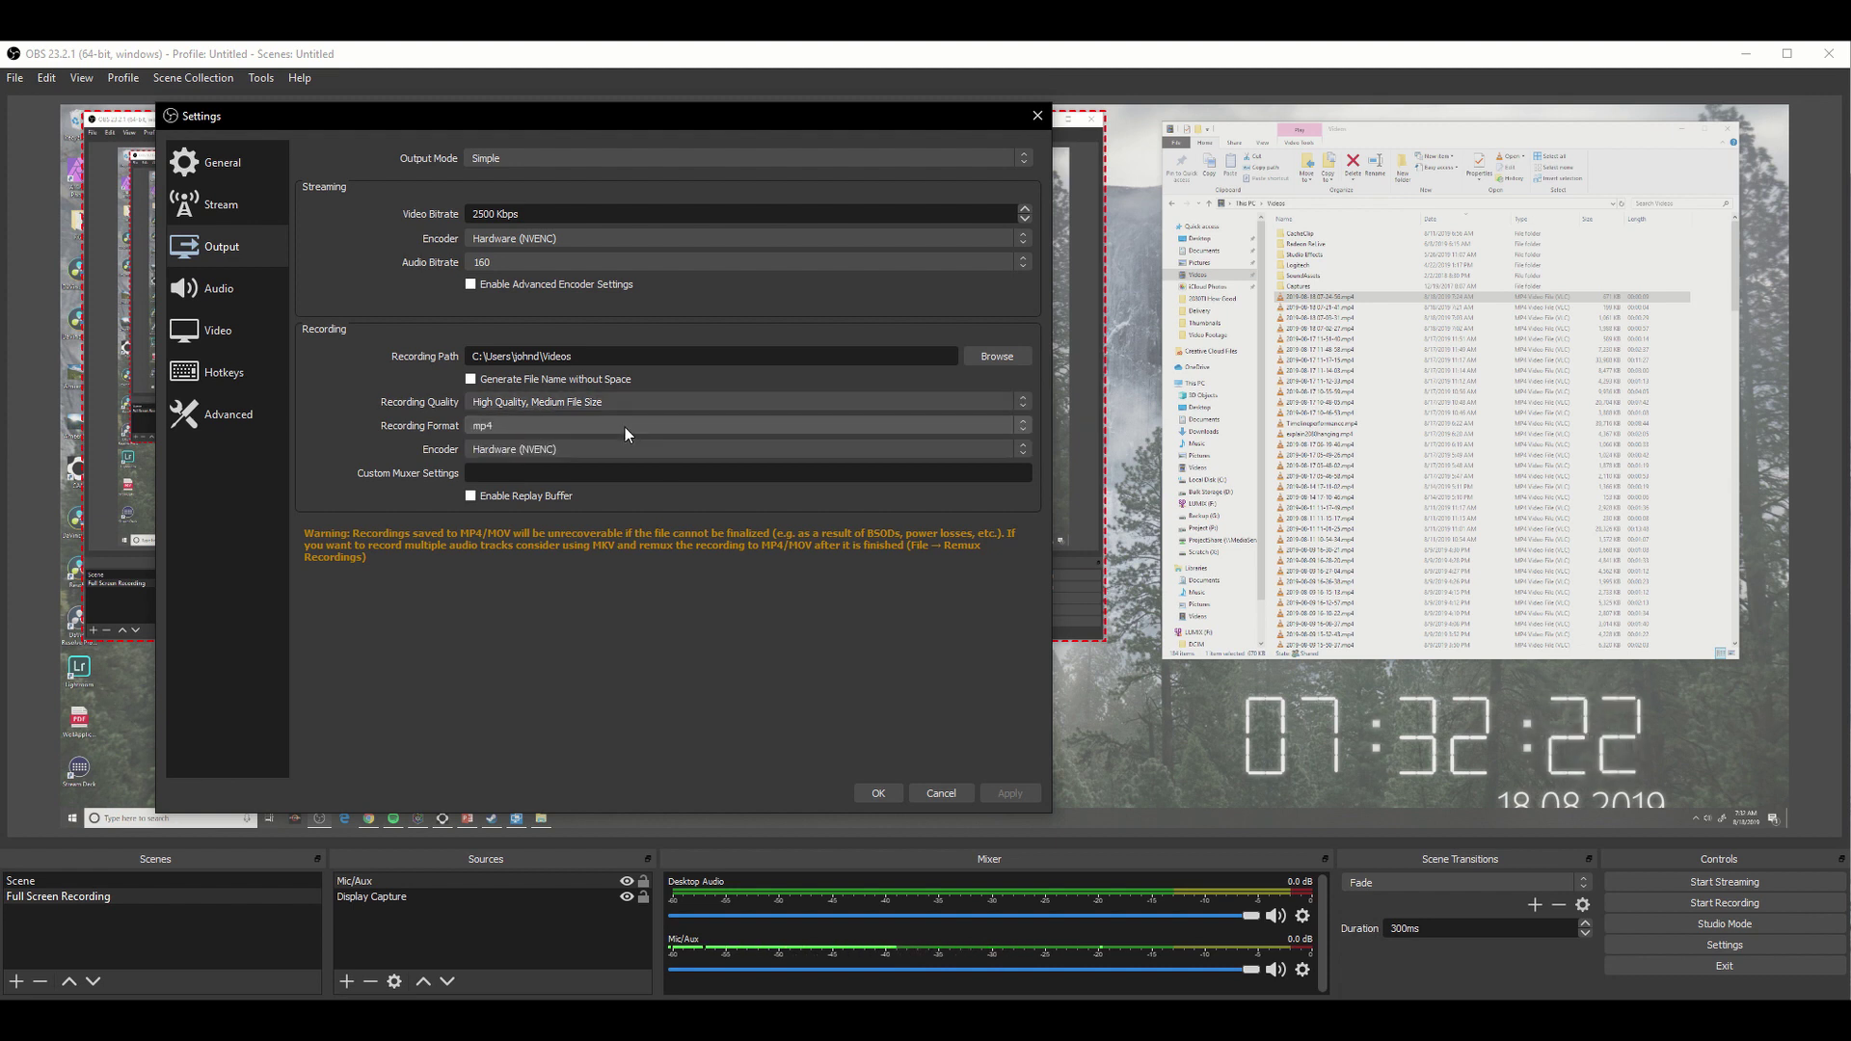
Set the recording format to mp4 and keep Hardware (NVENC) as the encoder.
{"action": "left_click", "coordinate": [524, 426]}
{"action": "left_click", "coordinate": [524, 425]}
{"action": "left_click", "coordinate": [524, 430]}
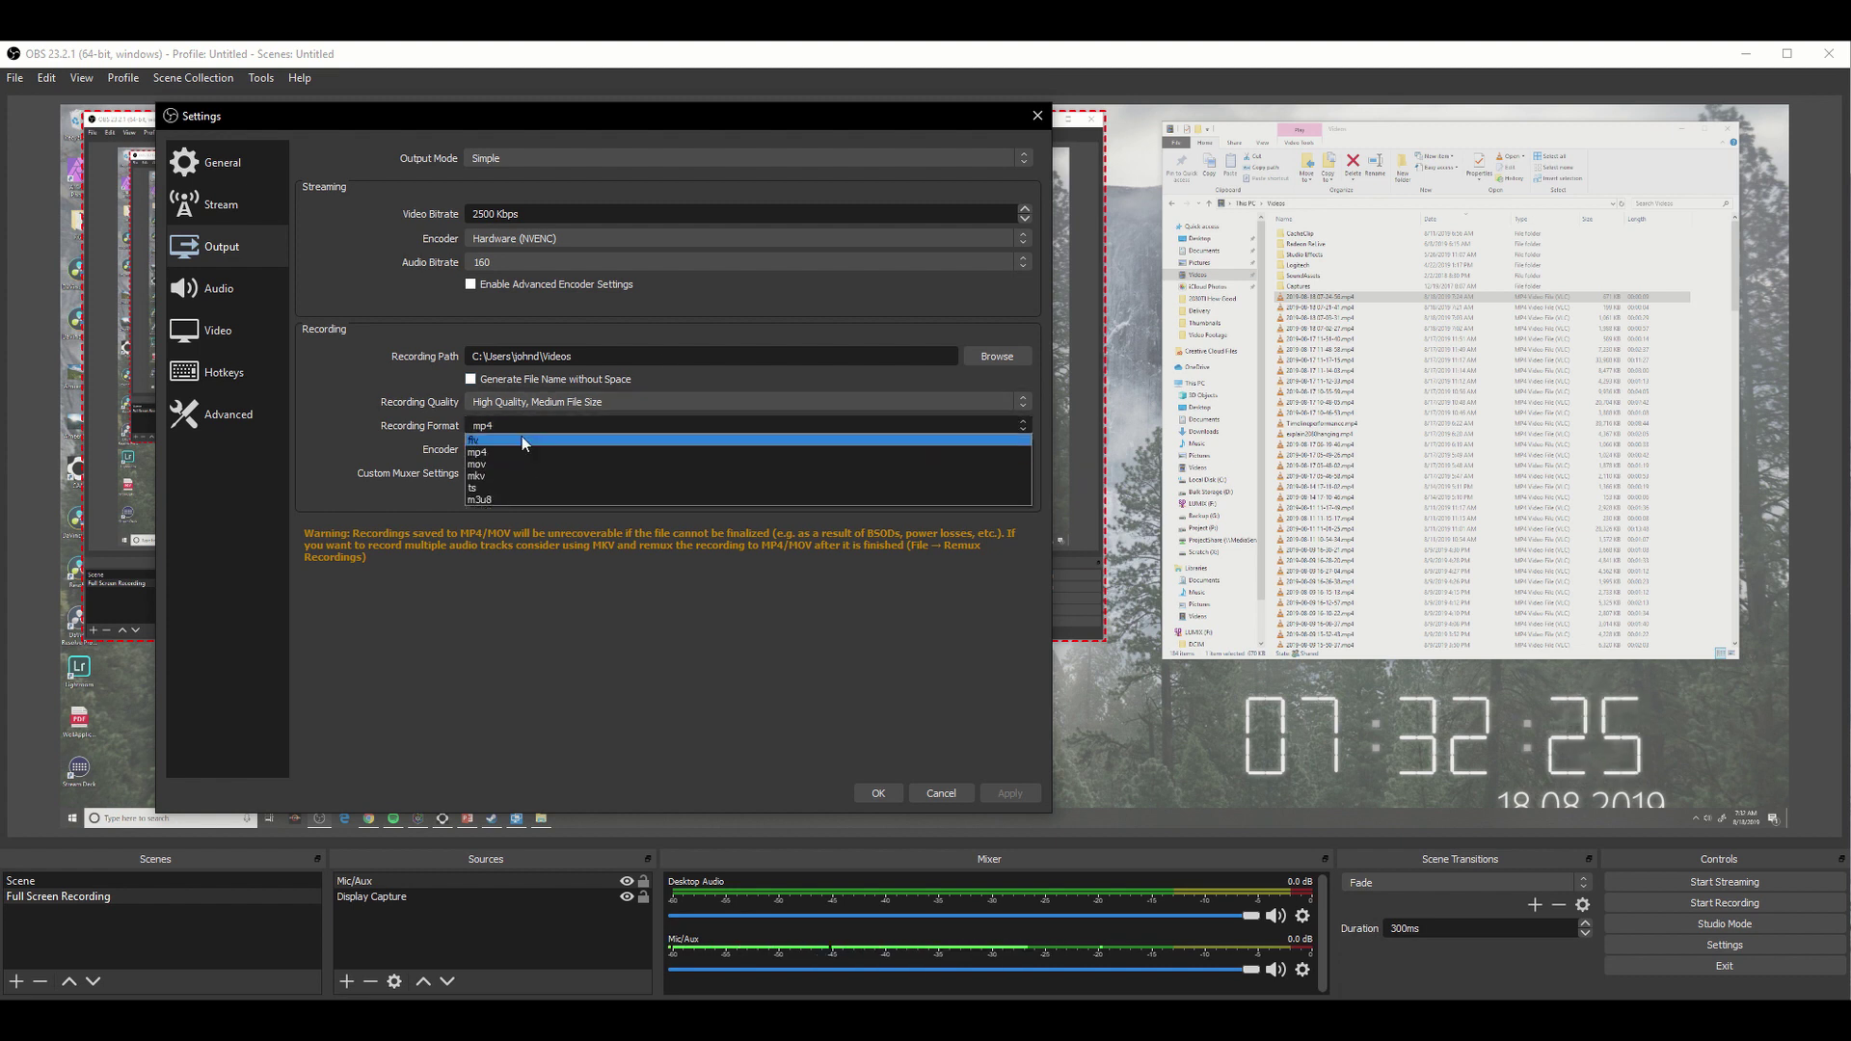
{"action": "left_click", "coordinate": [521, 442]}
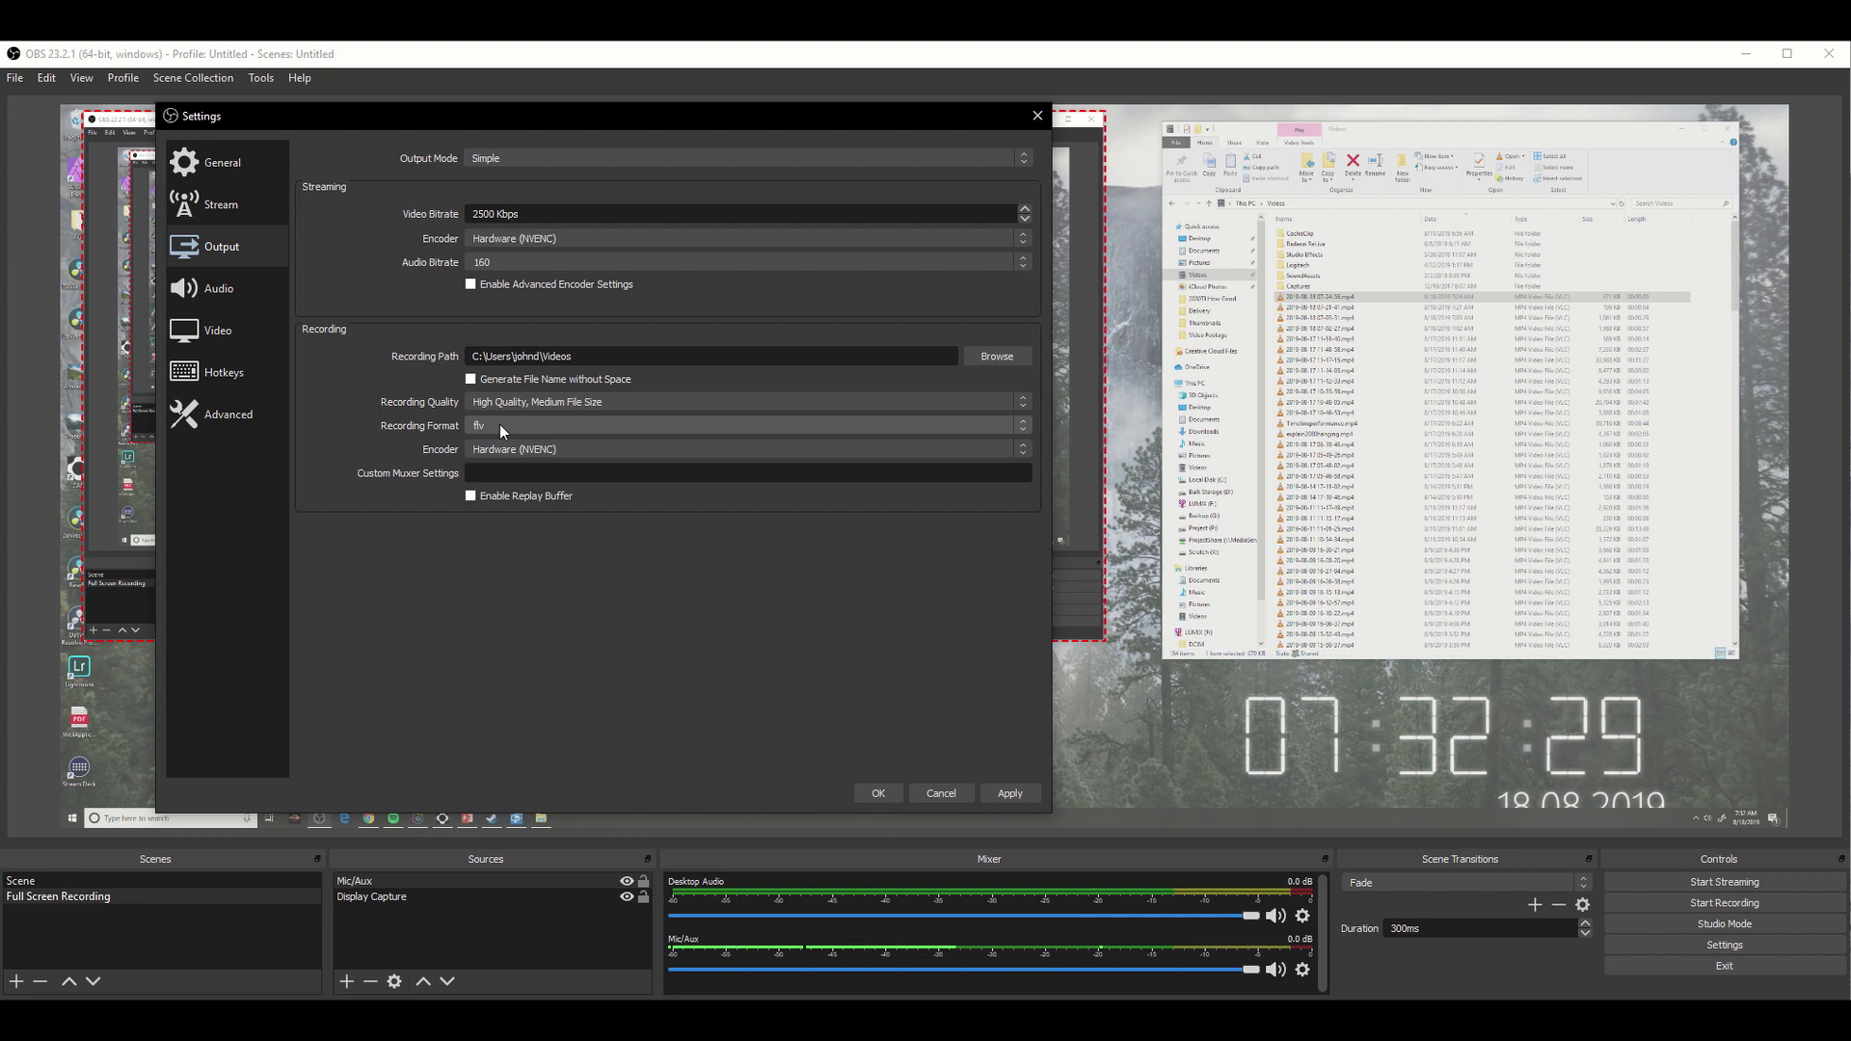
{"action": "left_click", "coordinate": [499, 424]}
{"action": "left_click", "coordinate": [511, 453]}
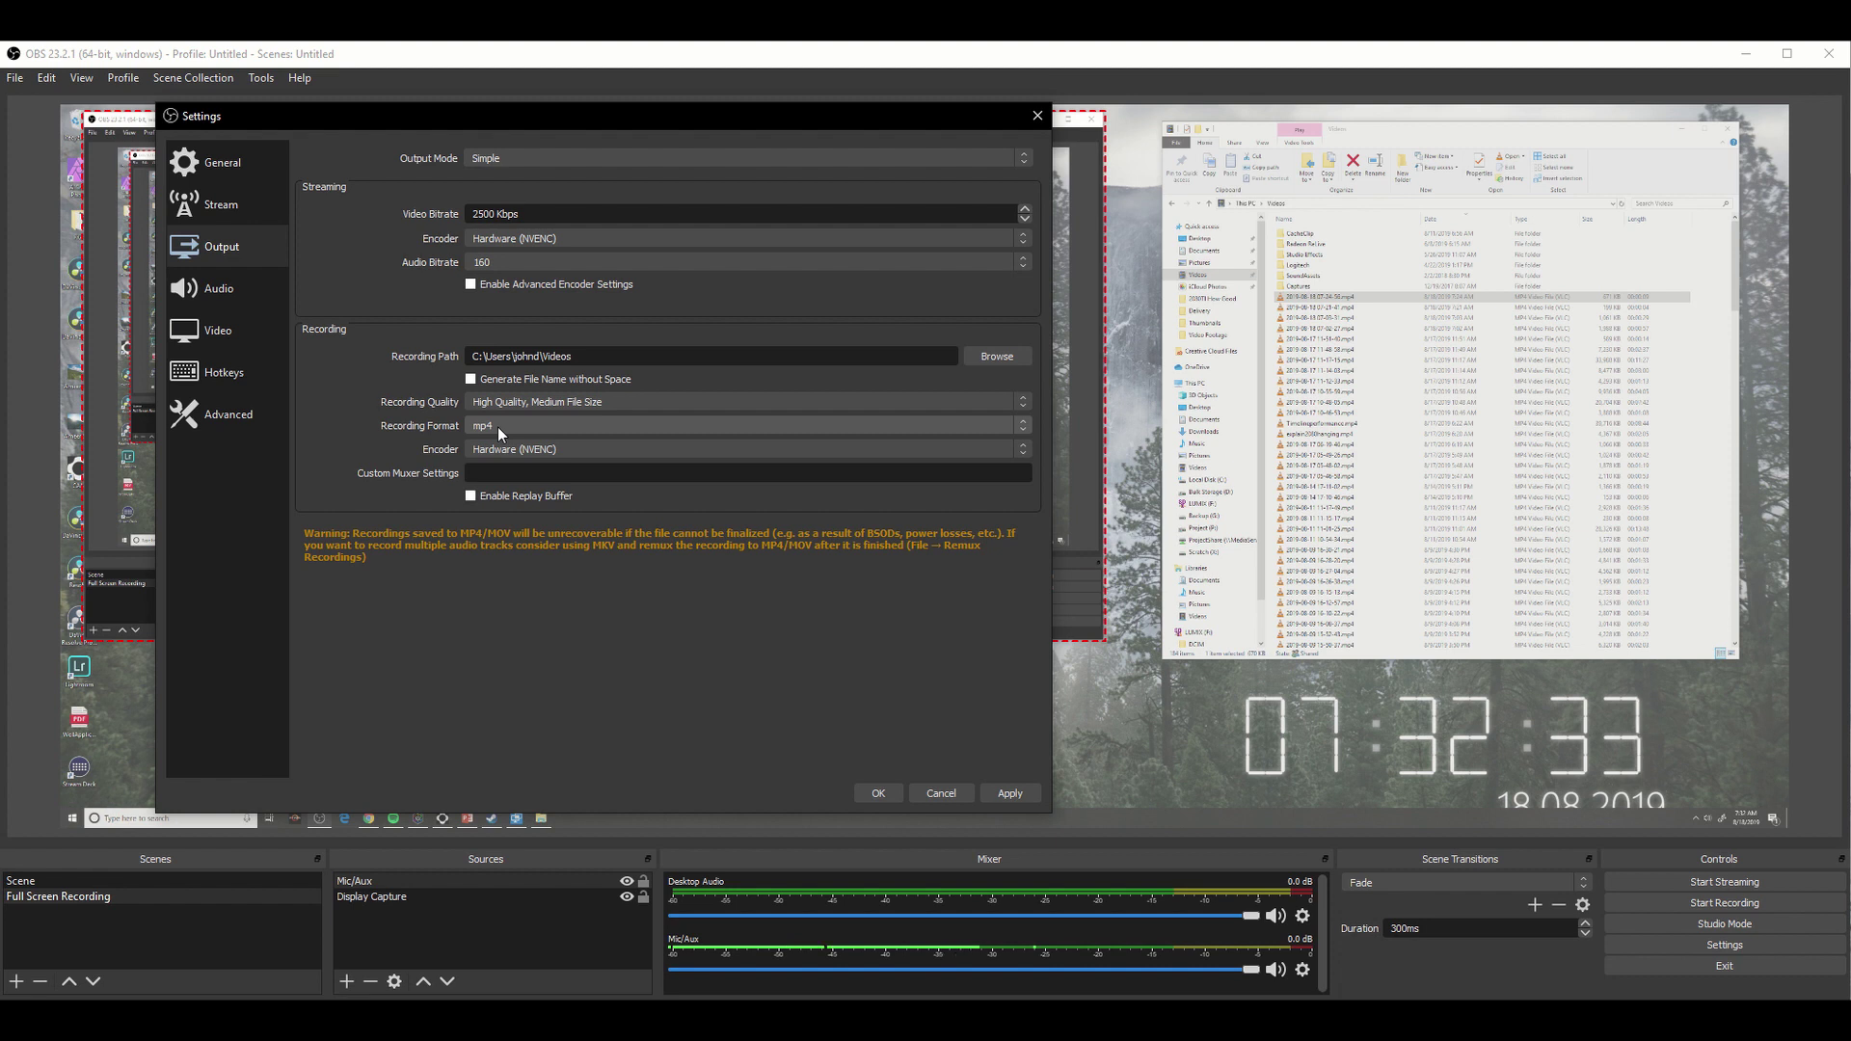
{"action": "left_click", "coordinate": [513, 448]}
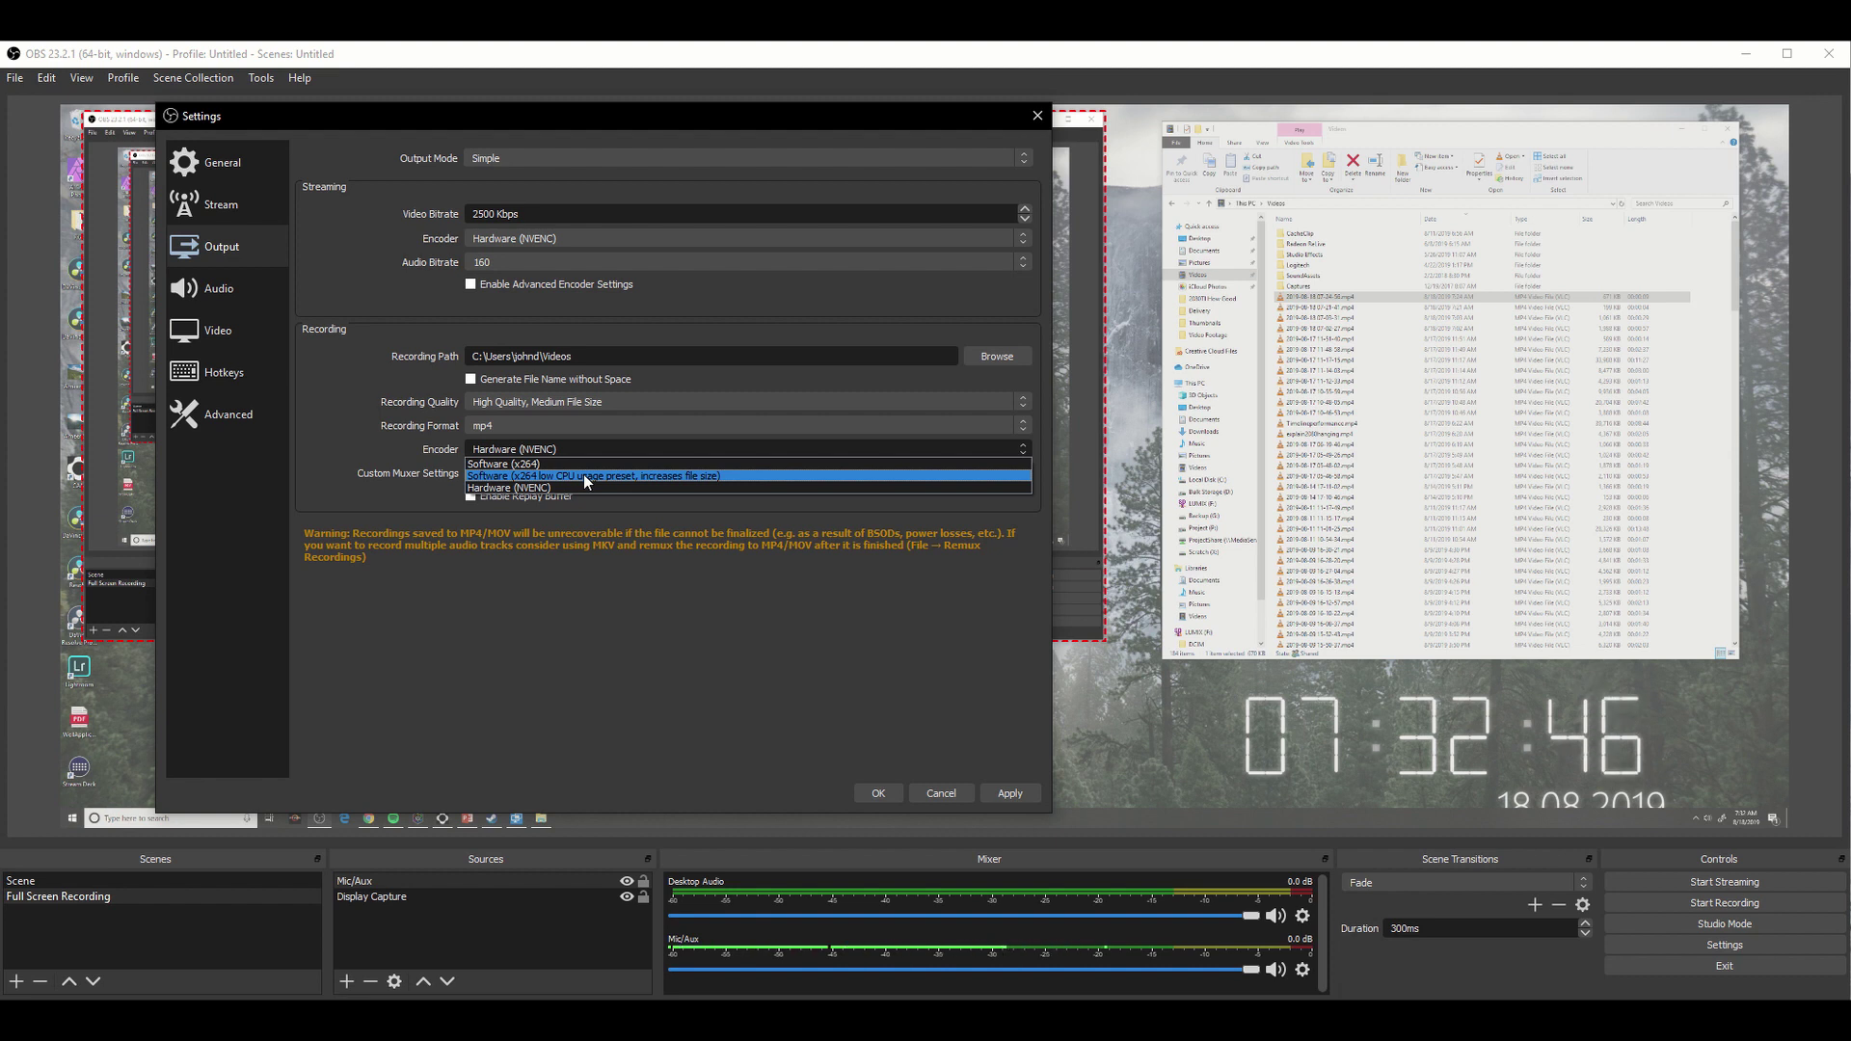
{"action": "left_click", "coordinate": [573, 486]}
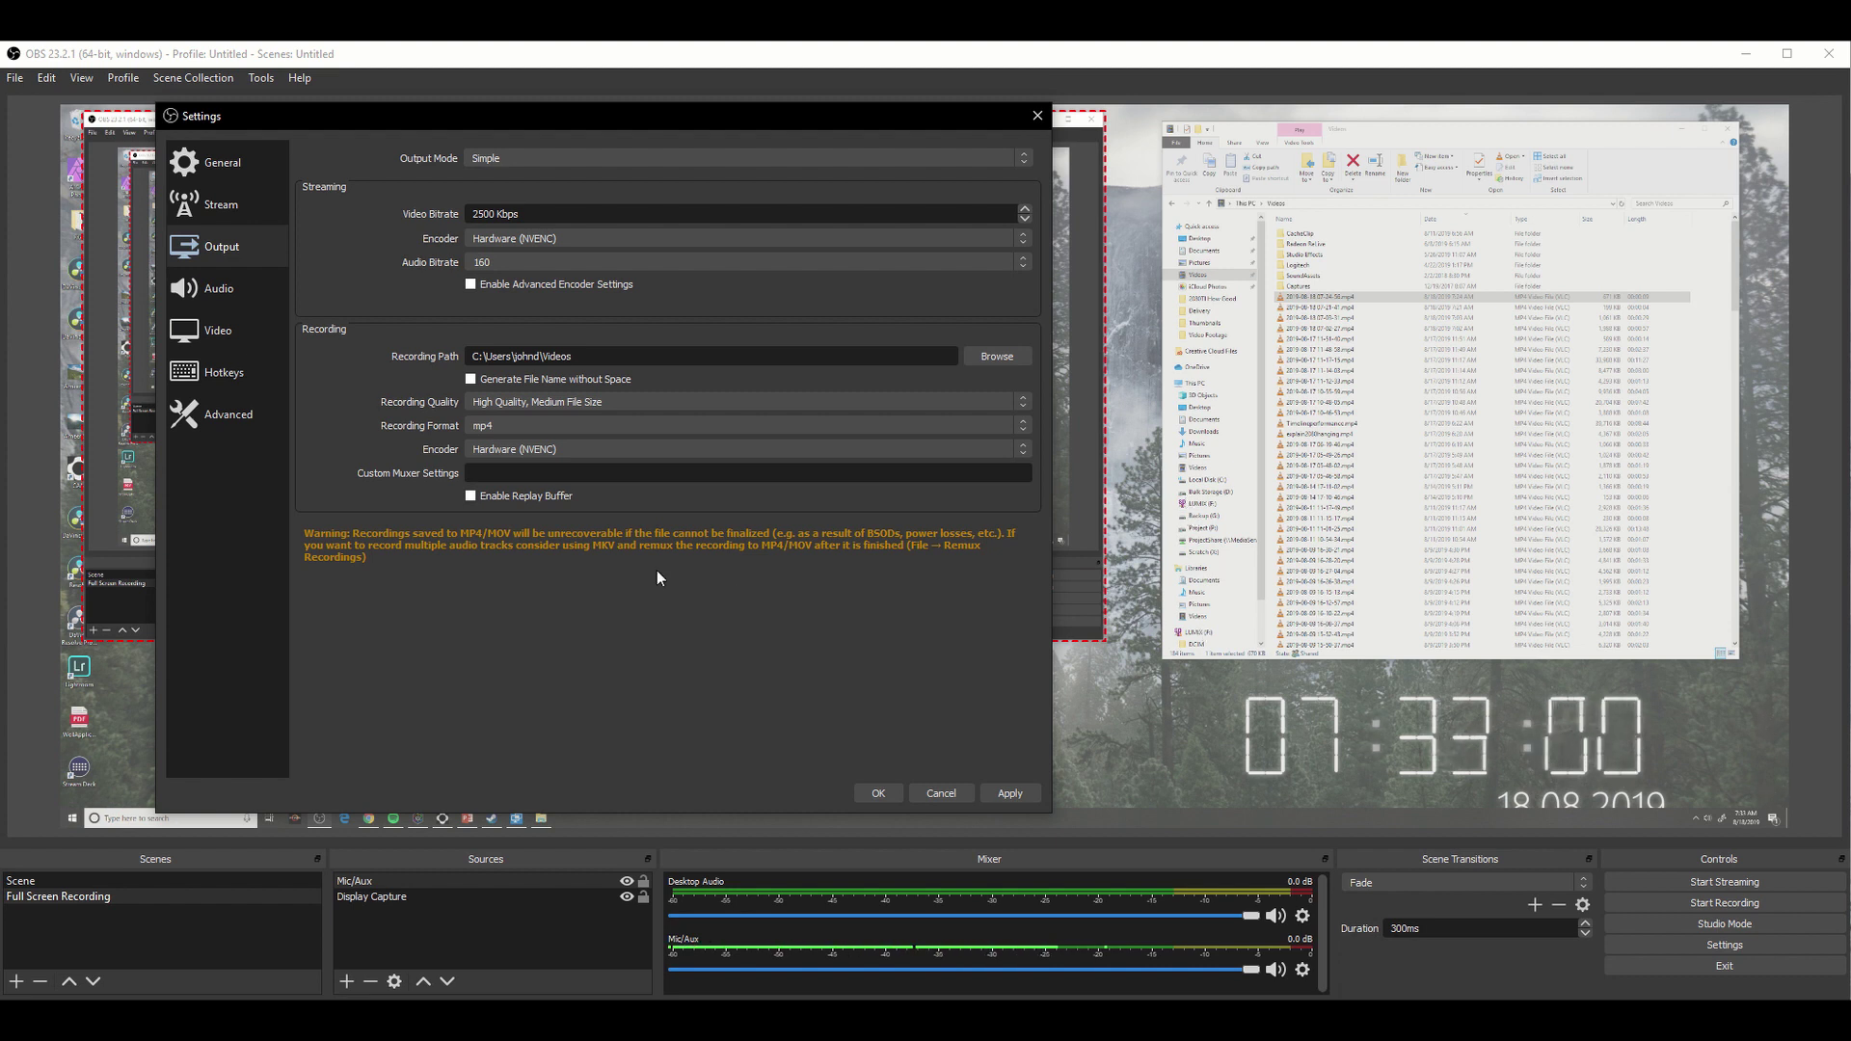
{"action": "left_click", "coordinate": [218, 331]}
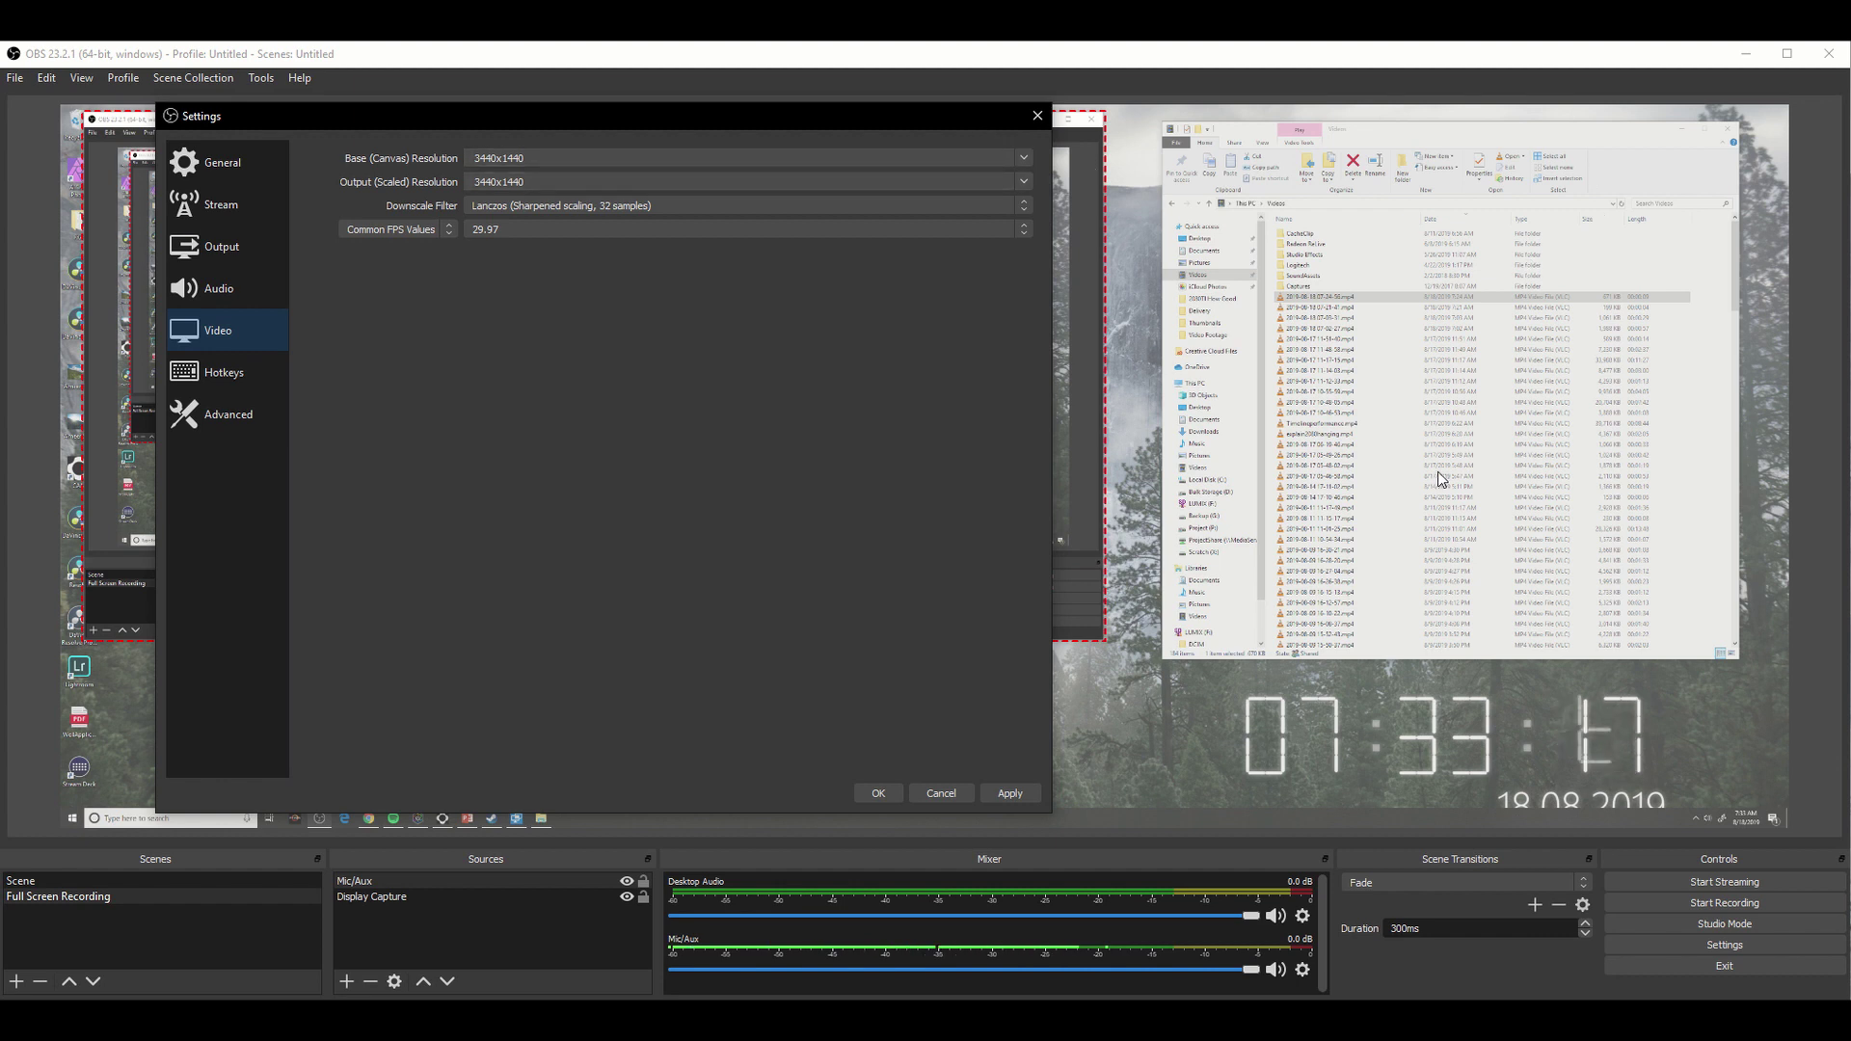
Set the canvas resolution to 1920x1080, then apply and save the video settings.
{"action": "left_click", "coordinate": [1028, 158]}
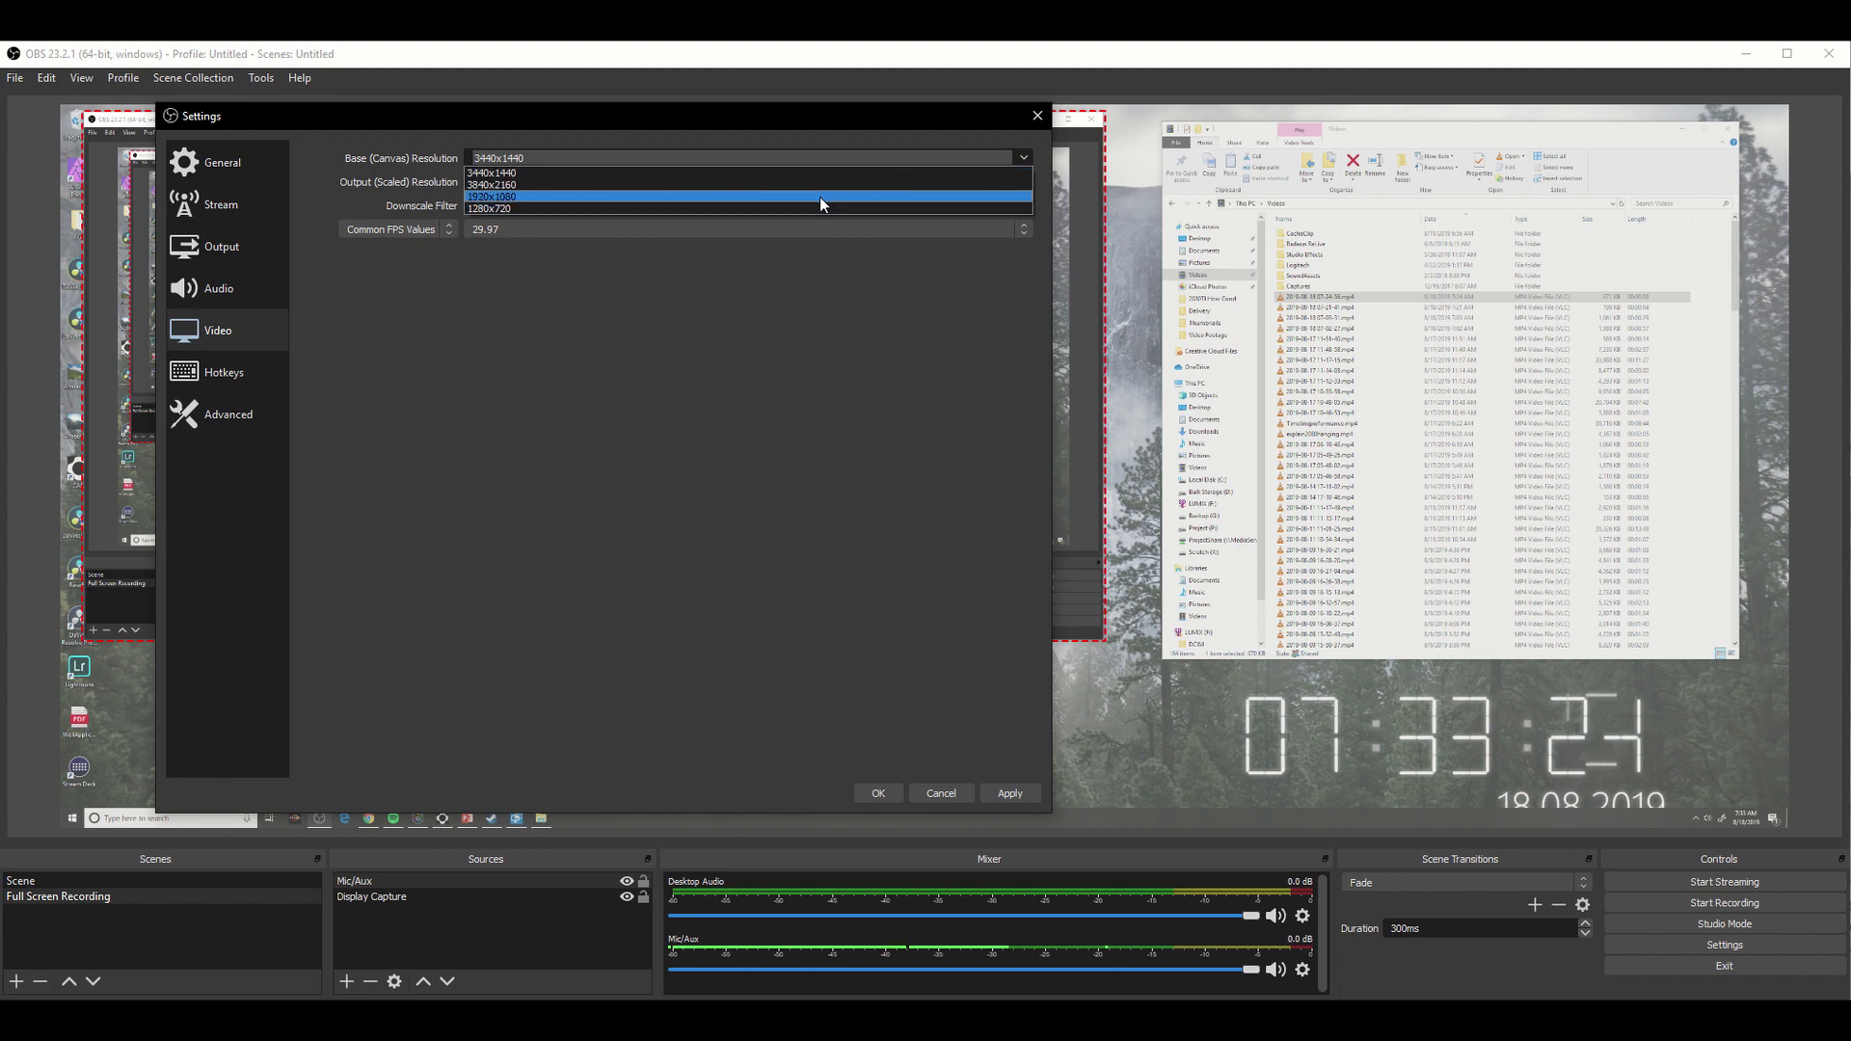
{"action": "left_click", "coordinate": [517, 198]}
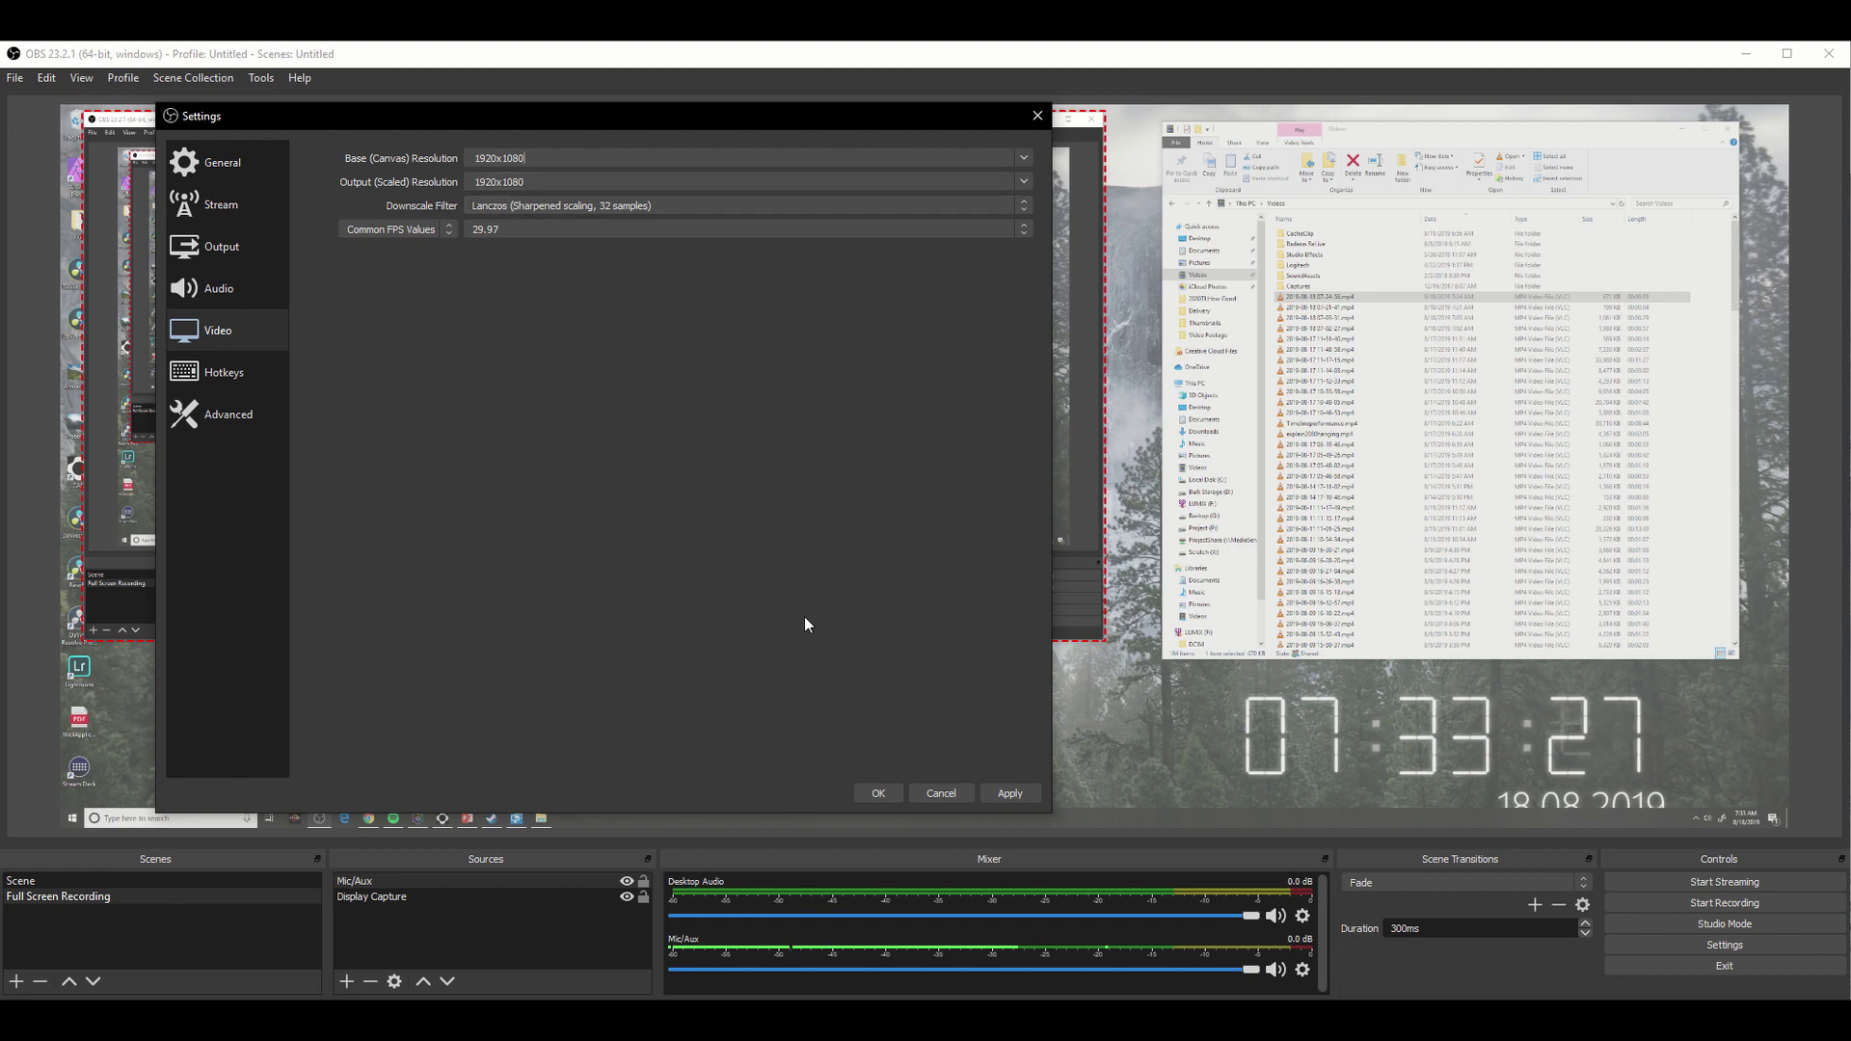
{"action": "left_click", "coordinate": [1013, 793]}
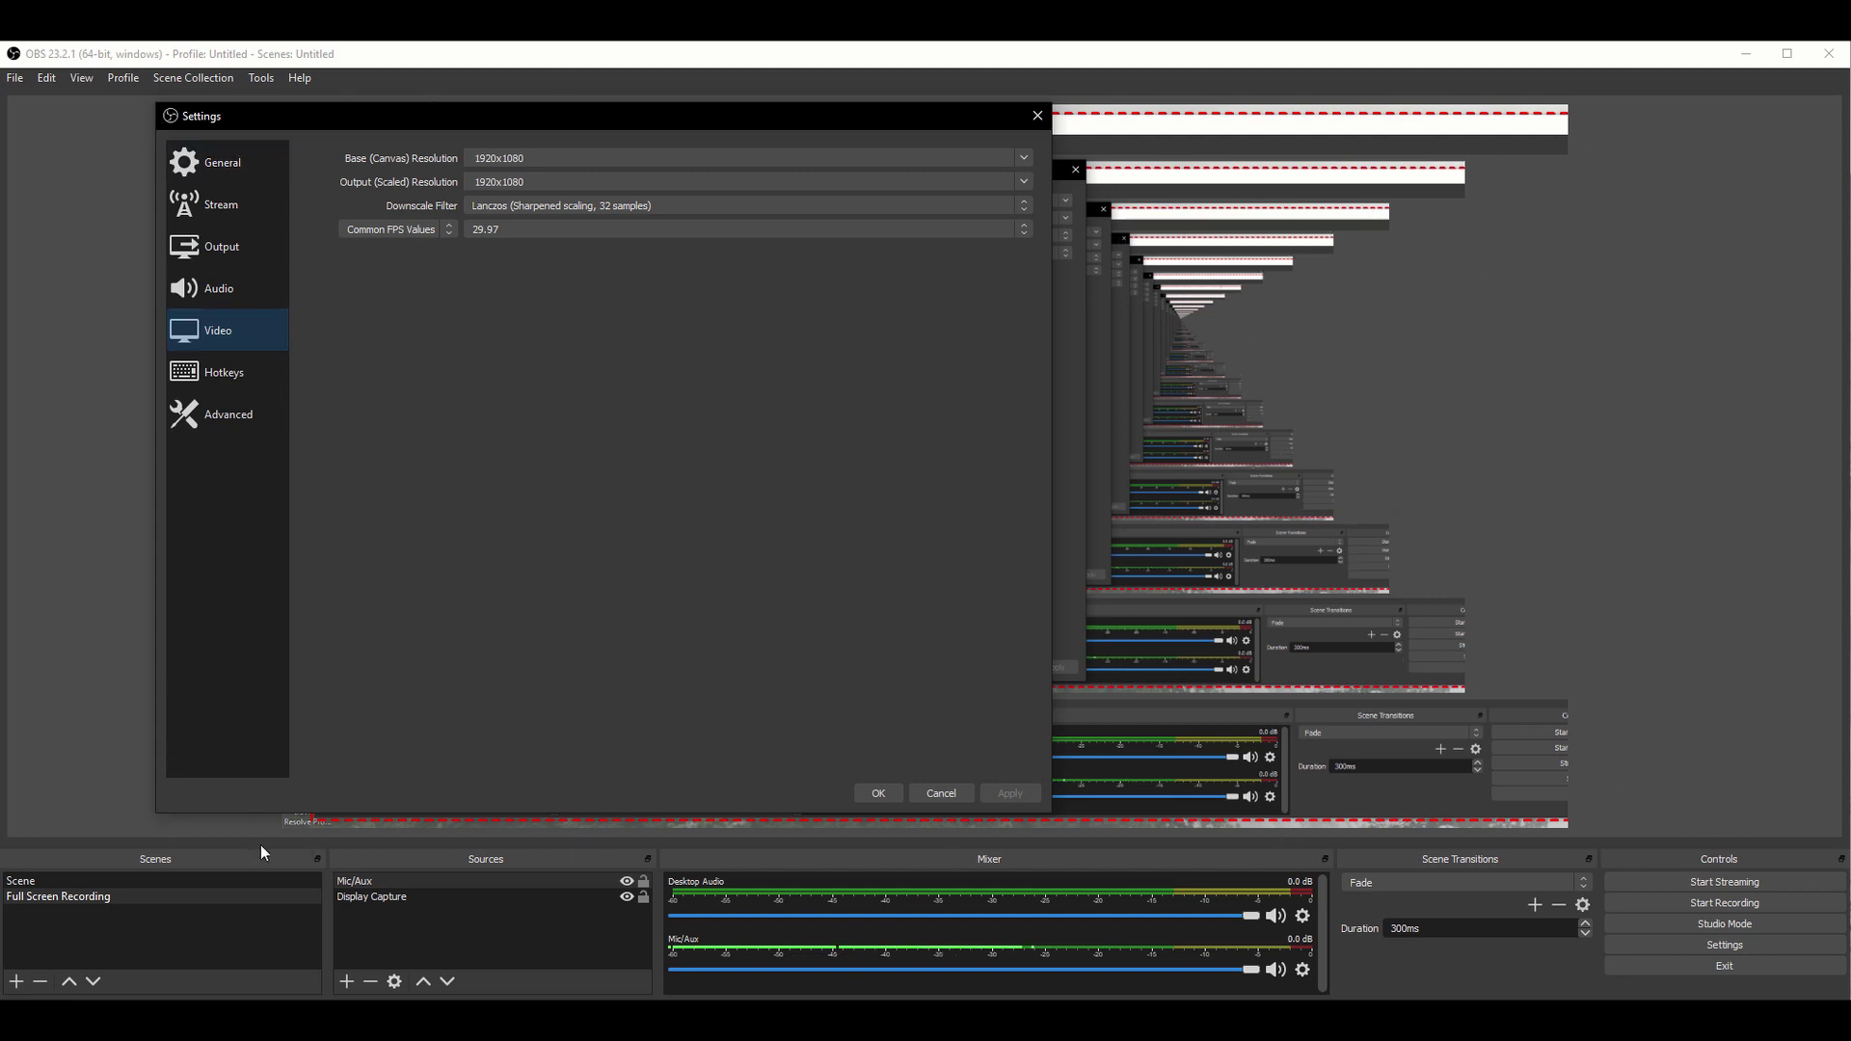
{"action": "left_click", "coordinate": [887, 795]}
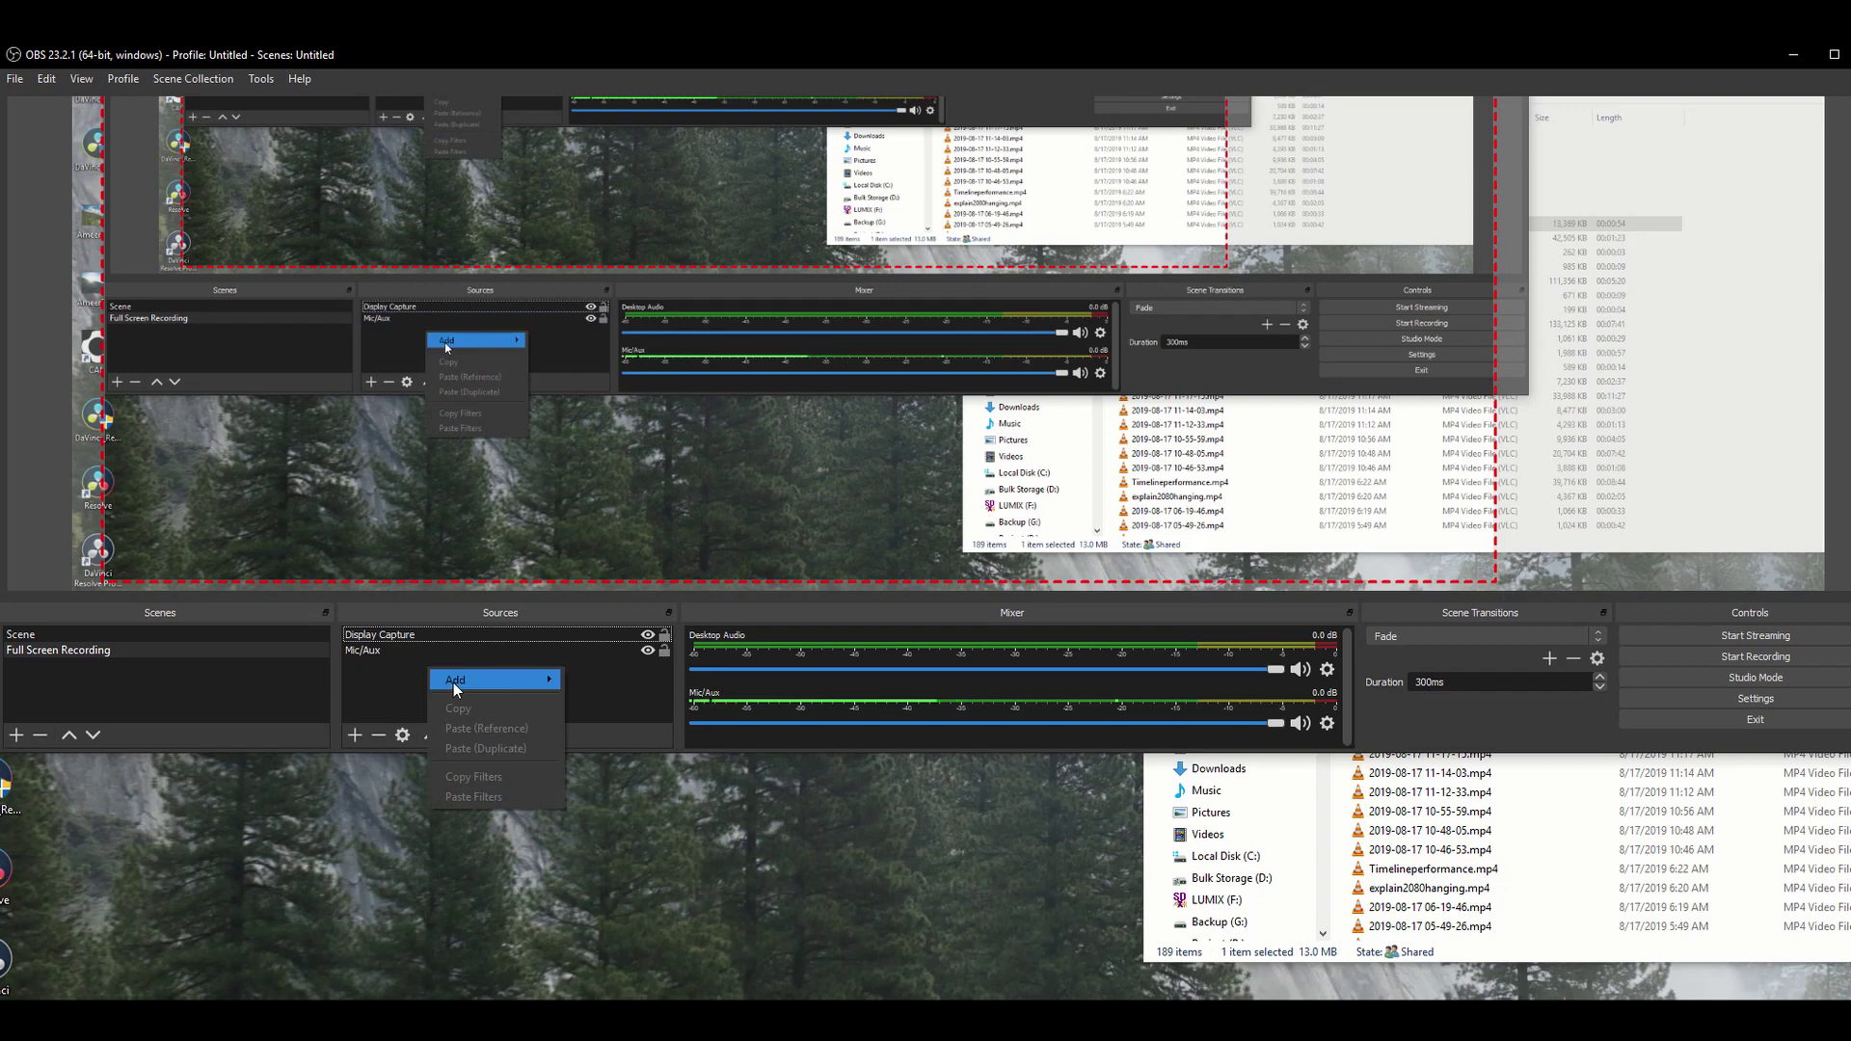
Add a Video Capture Device source using the Logitech BRIO camera.
{"action": "mouse_move", "coordinate": [512, 675]}
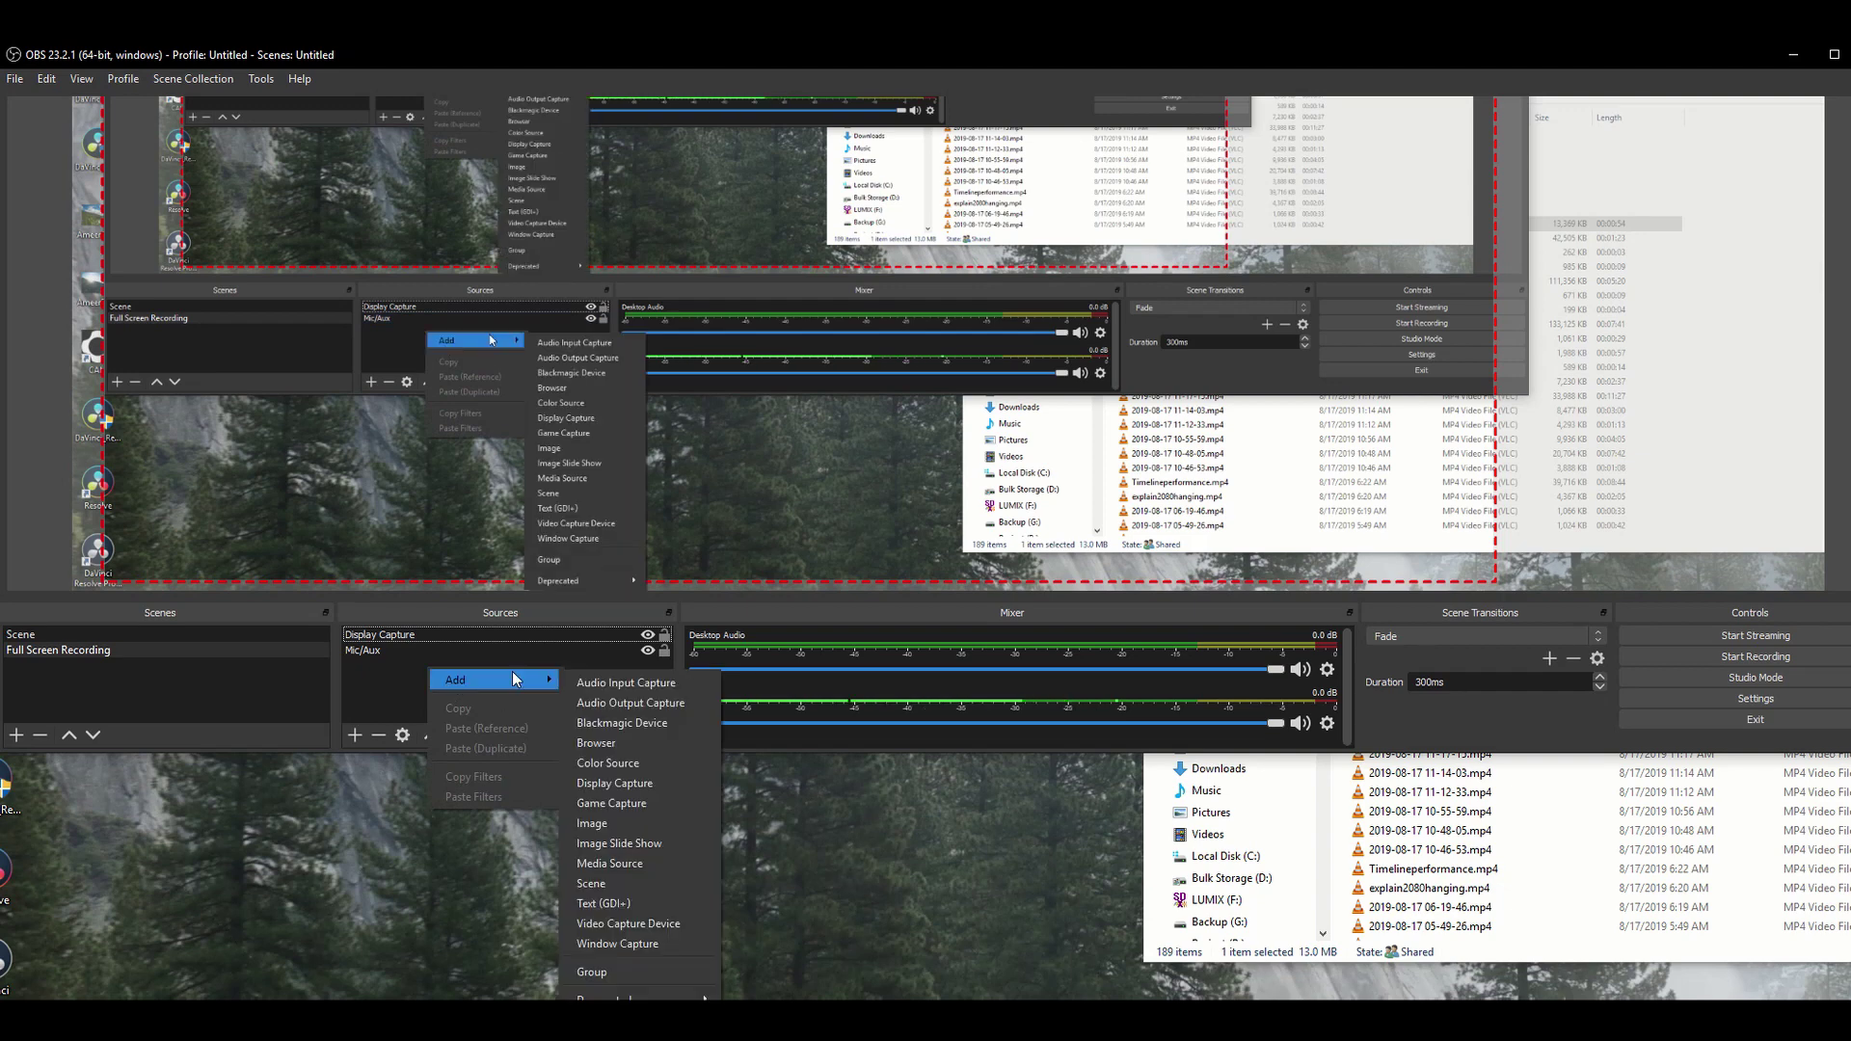
{"action": "left_click", "coordinate": [664, 925]}
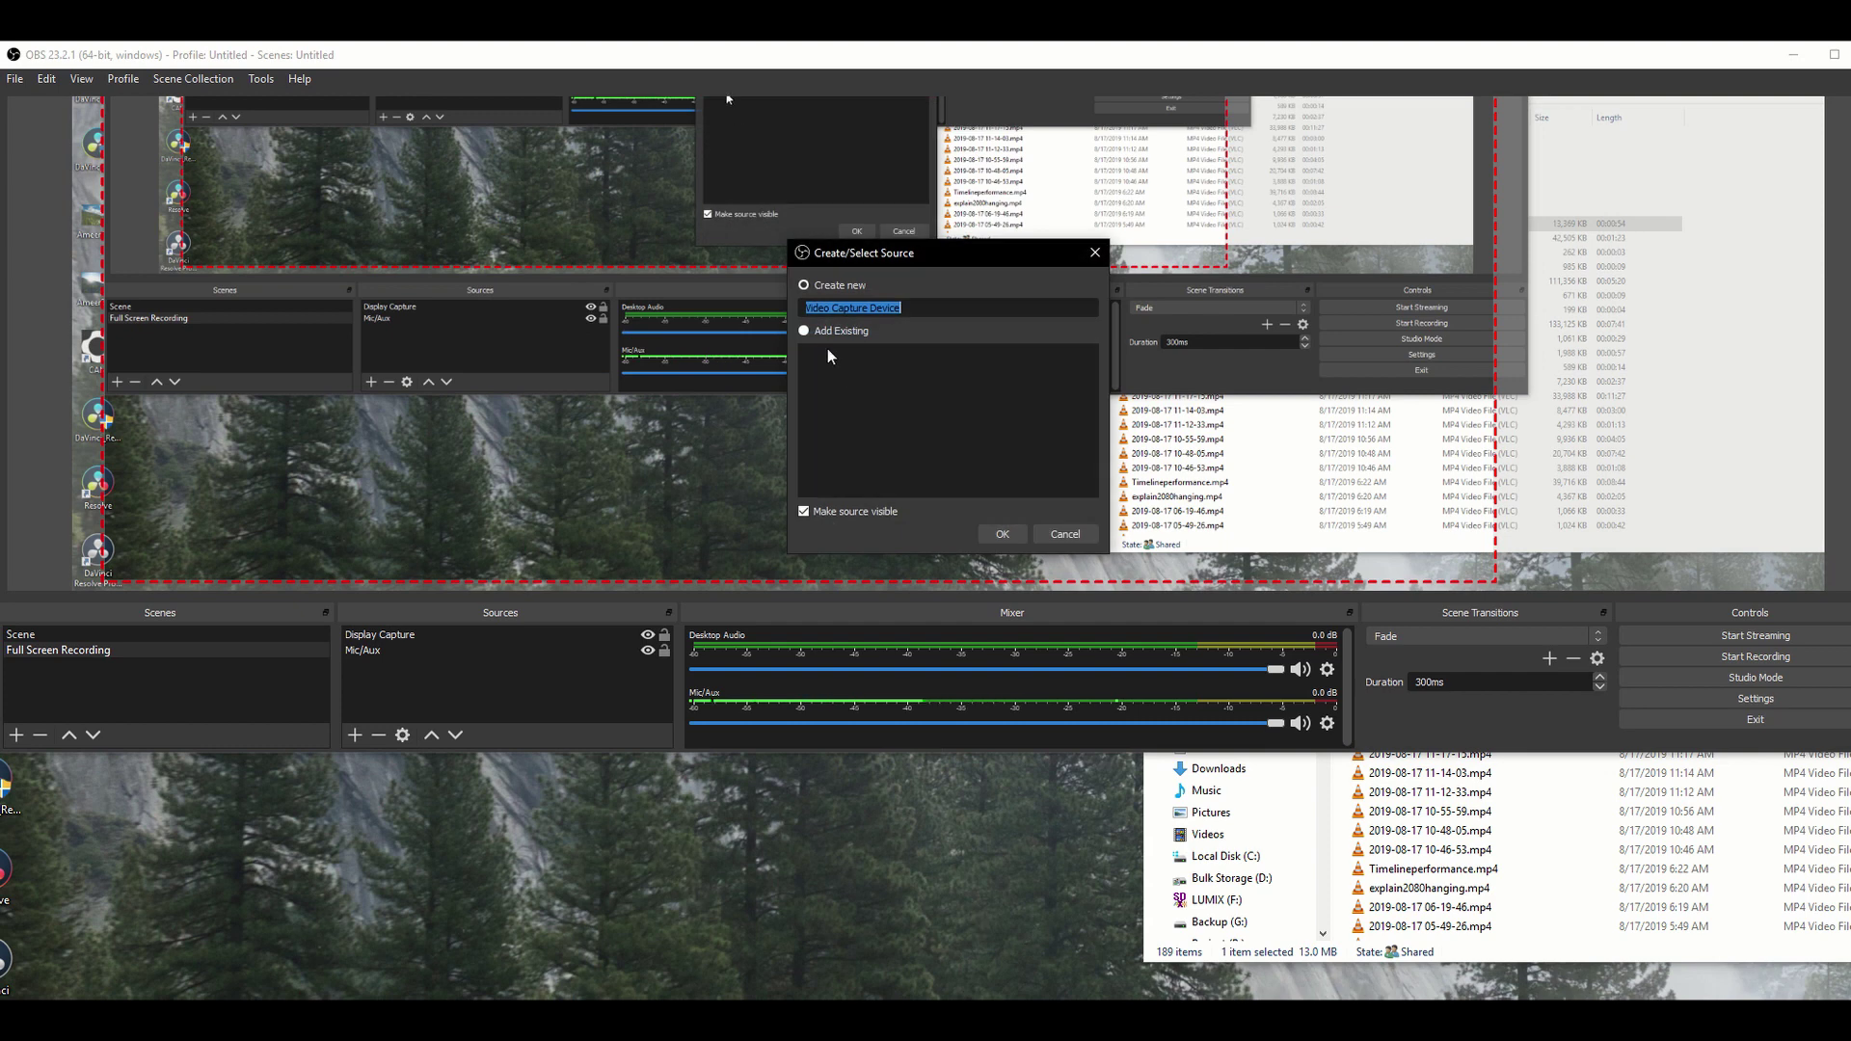
{"action": "left_click", "coordinate": [1014, 530]}
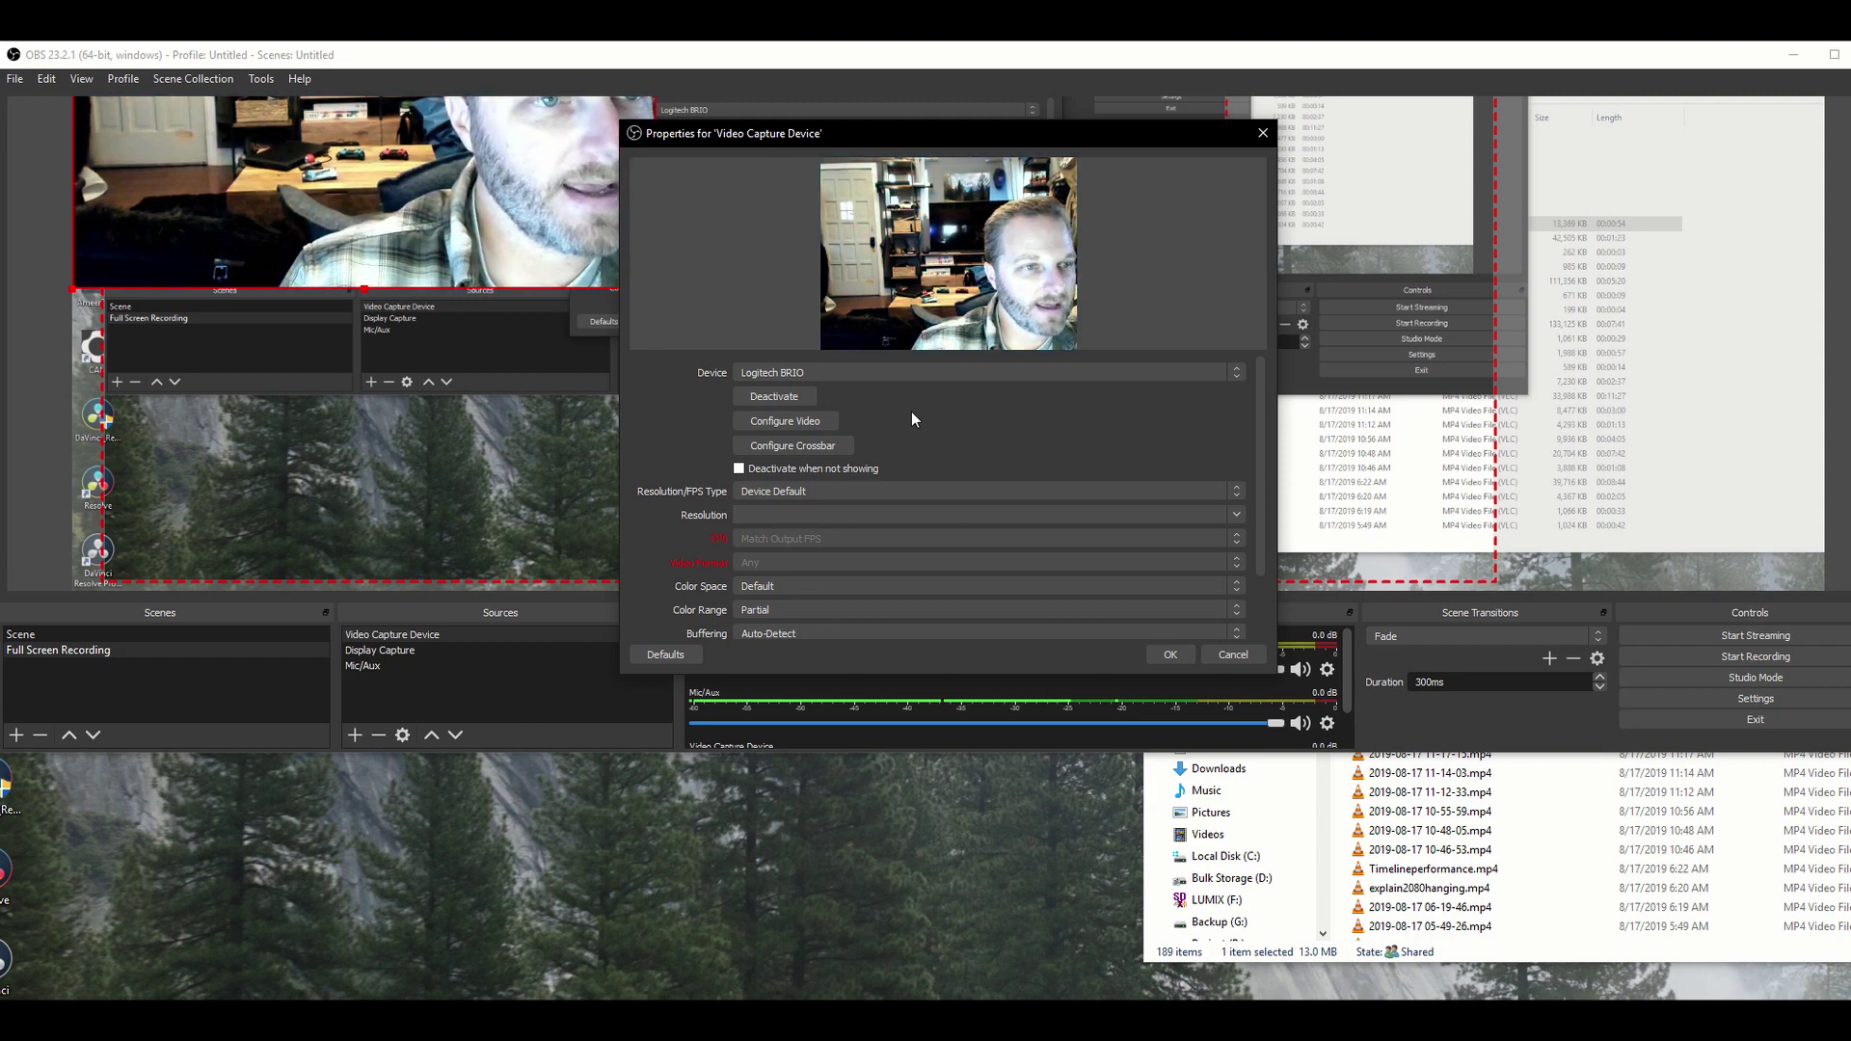
{"action": "left_click", "coordinate": [852, 372]}
{"action": "left_click", "coordinate": [847, 384]}
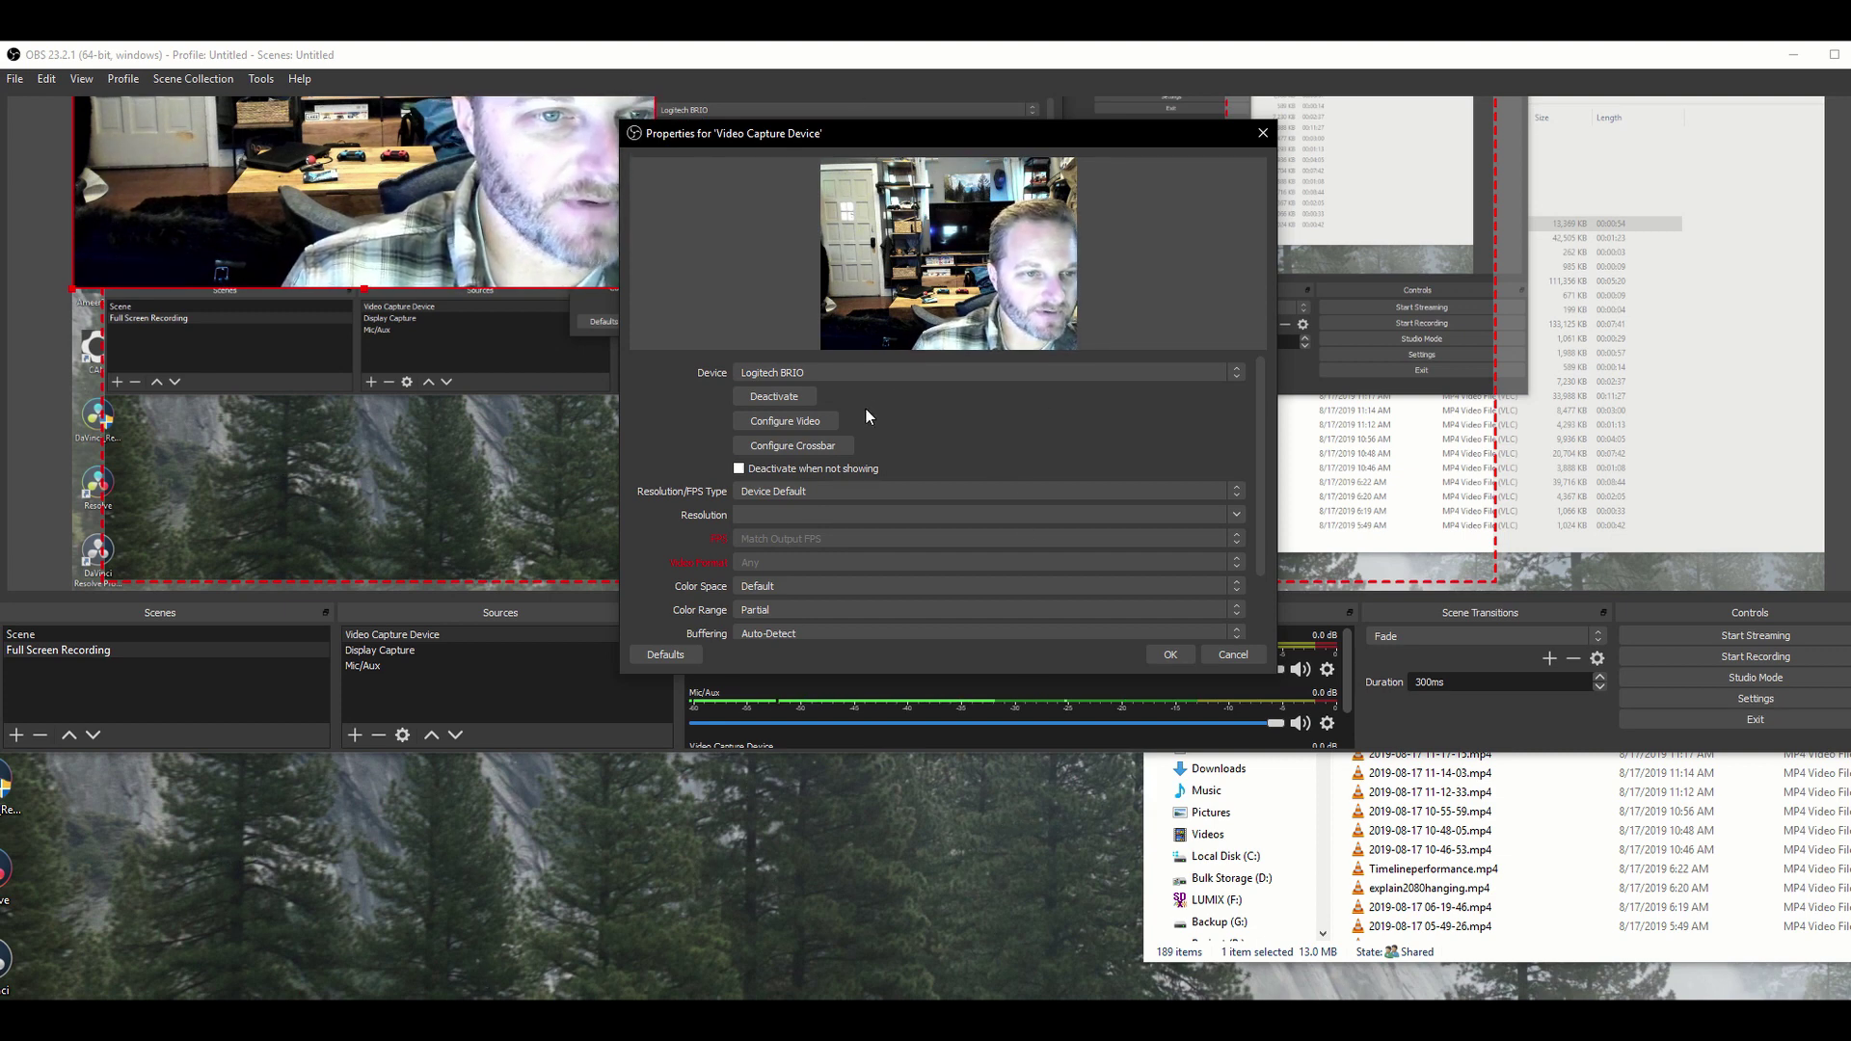
{"action": "left_click", "coordinate": [817, 422]}
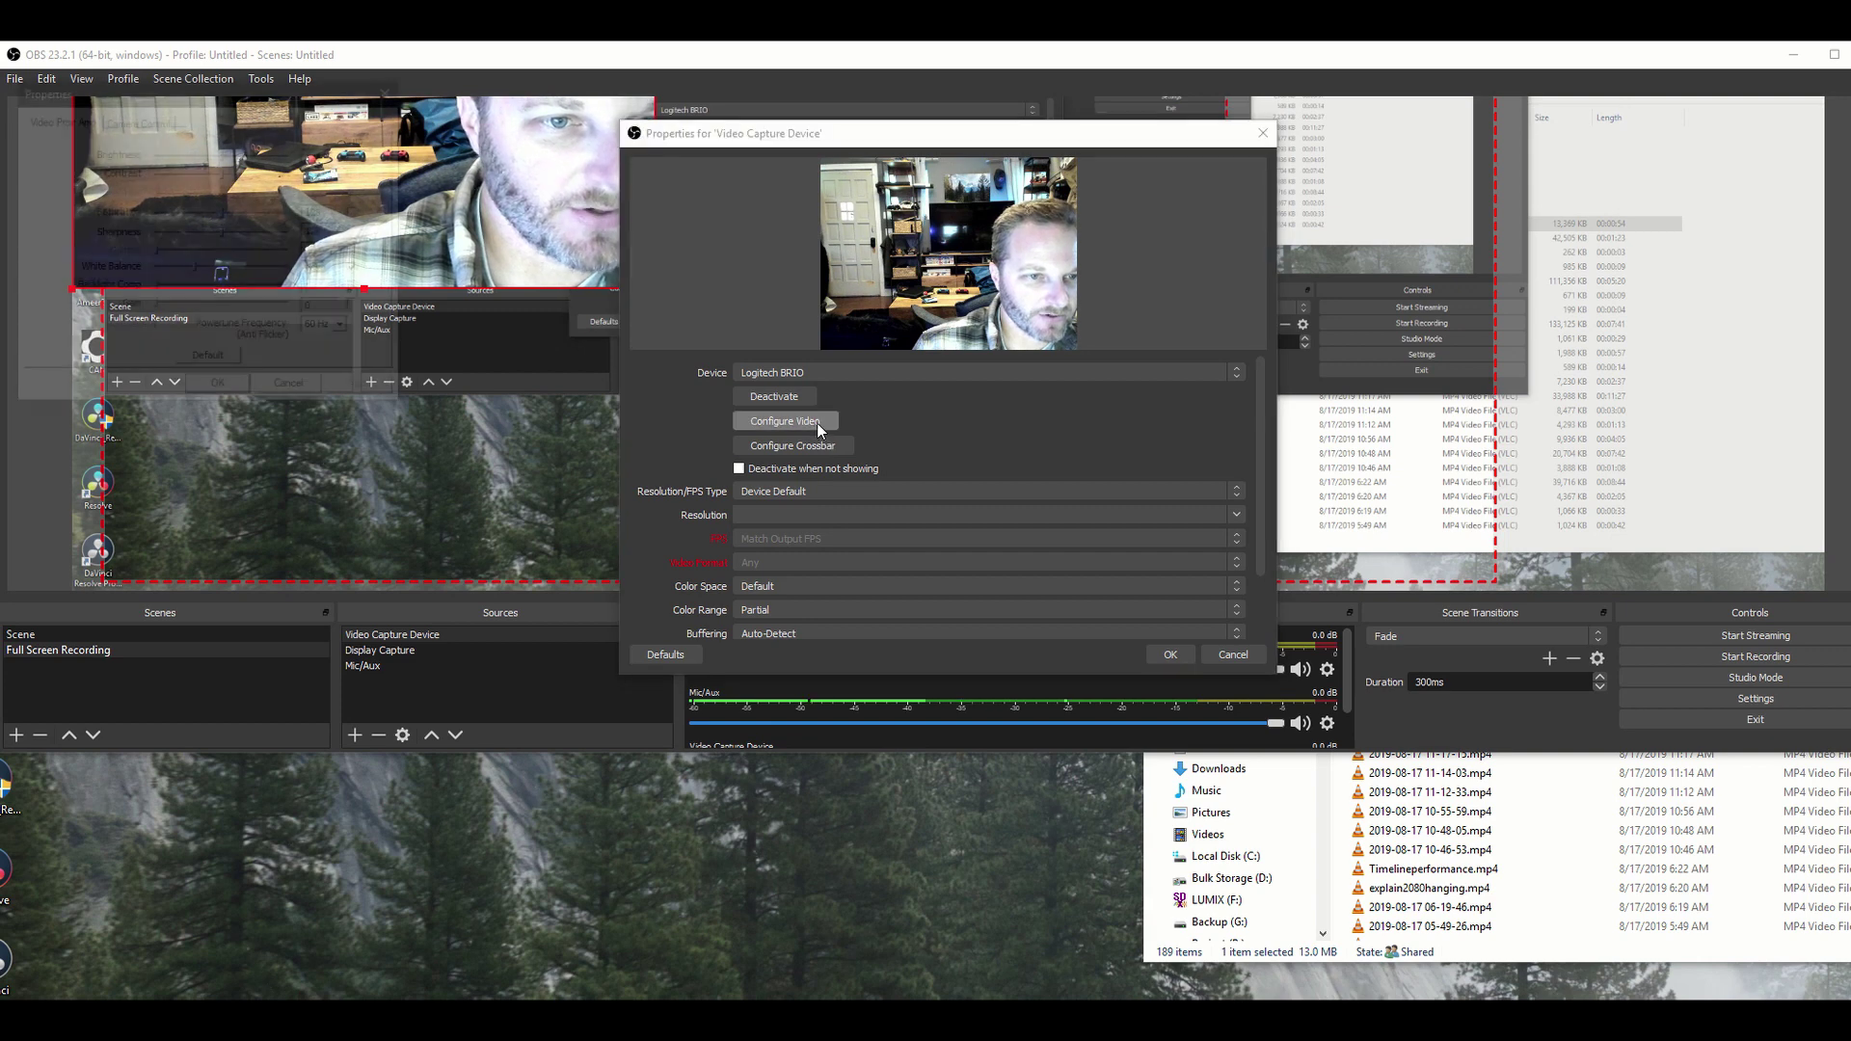
{"action": "left_click", "coordinate": [976, 442]}
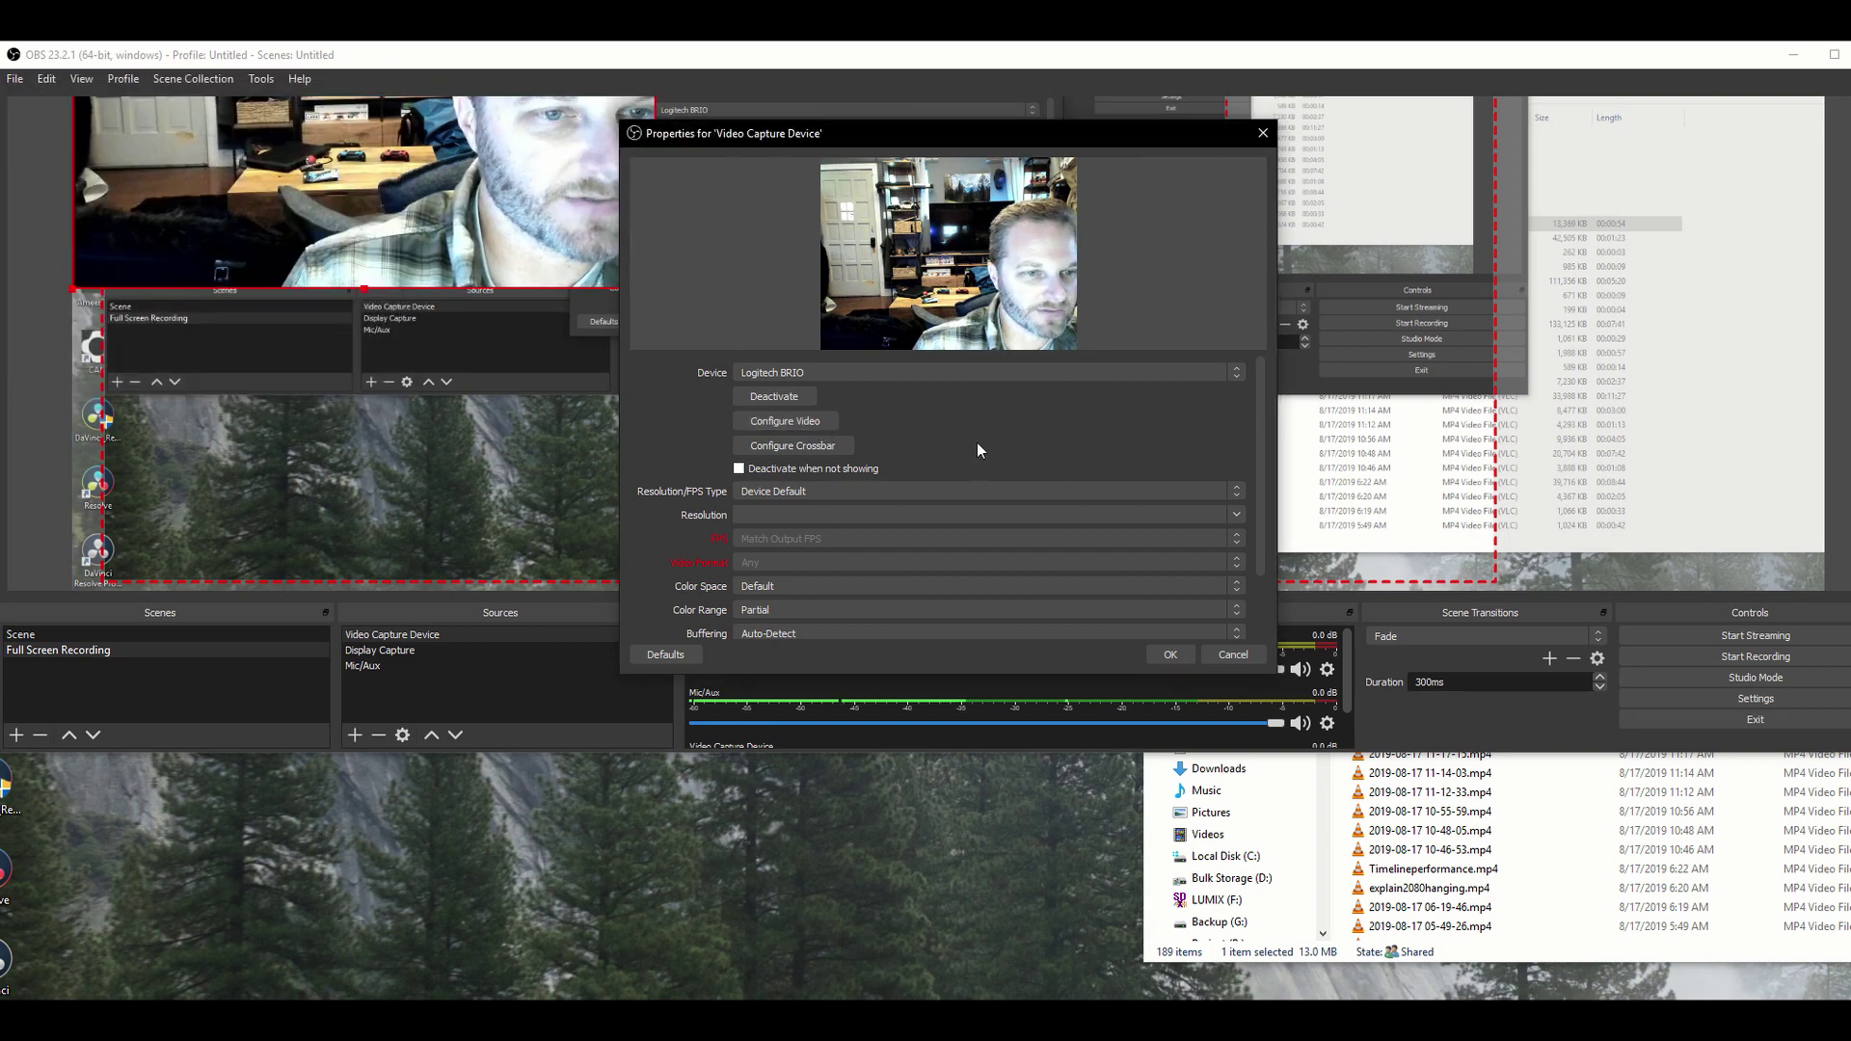
Keep the webcam's Resolution/FPS Type on Device Default and confirm the source.
{"action": "left_click", "coordinate": [867, 492]}
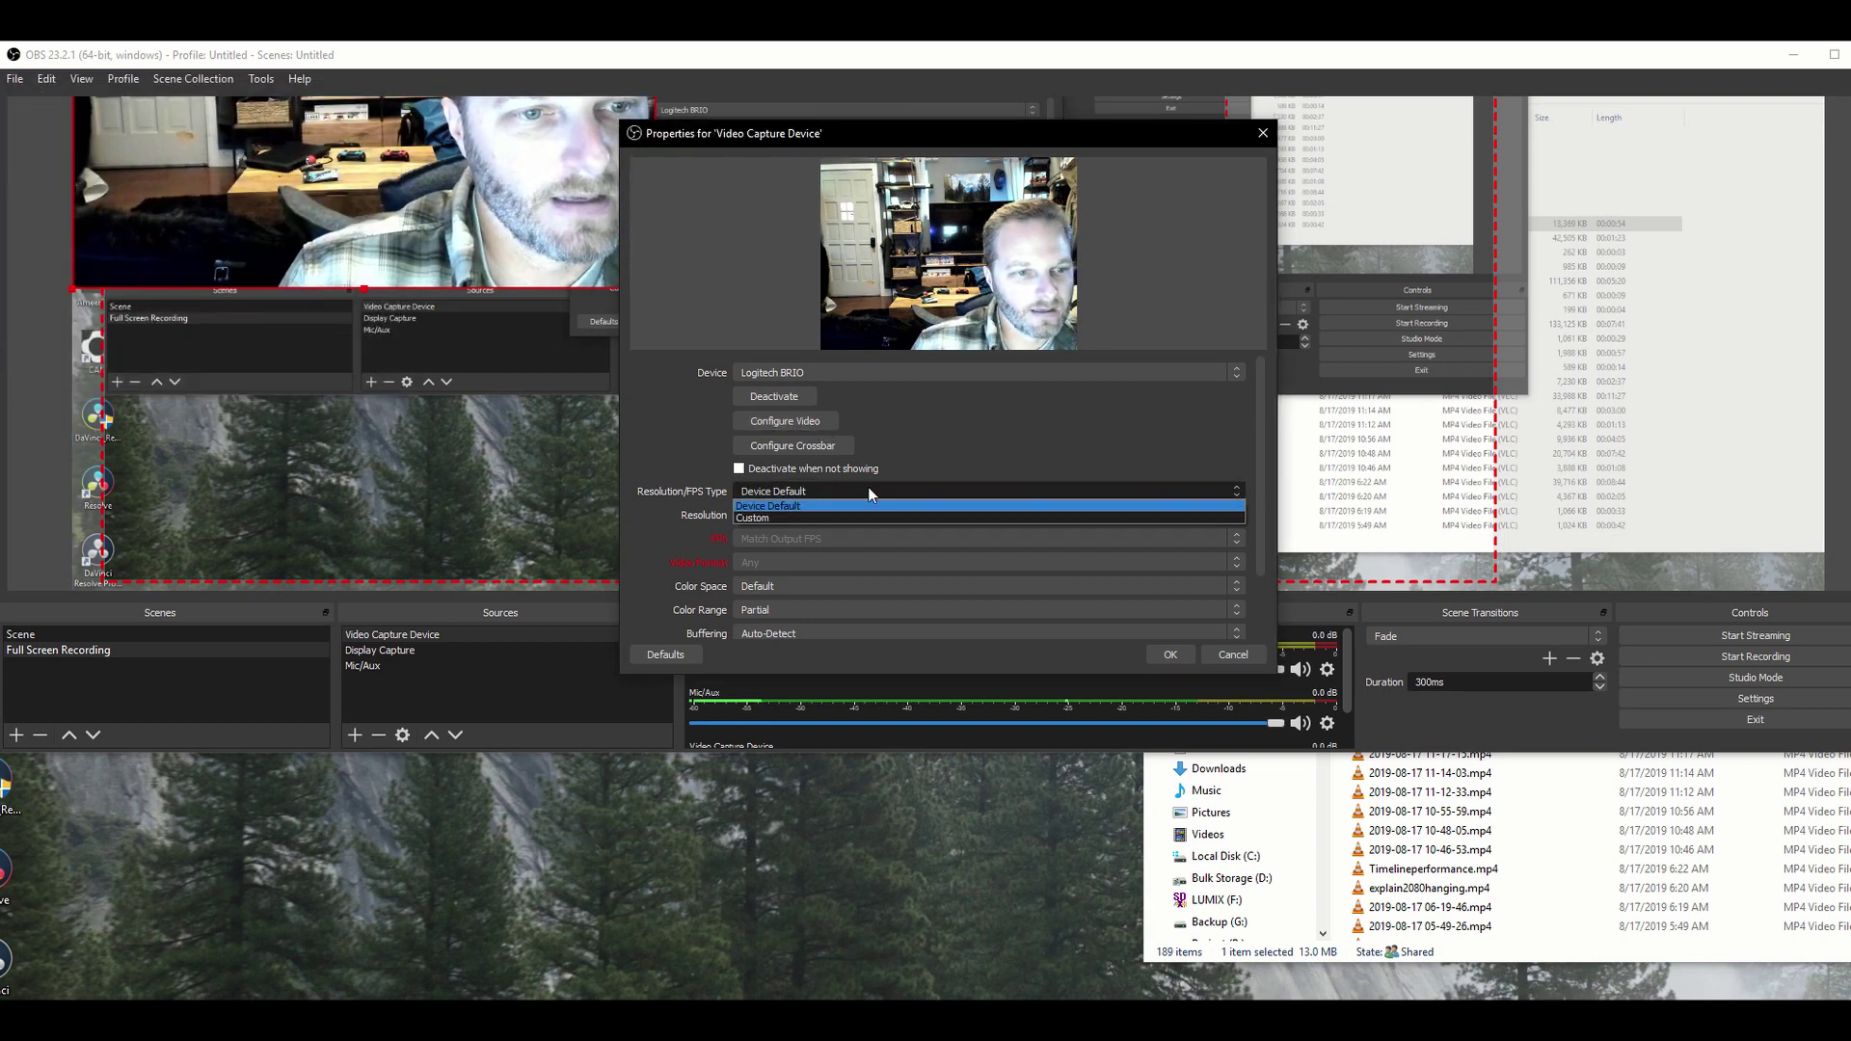
{"action": "left_click", "coordinate": [1024, 454]}
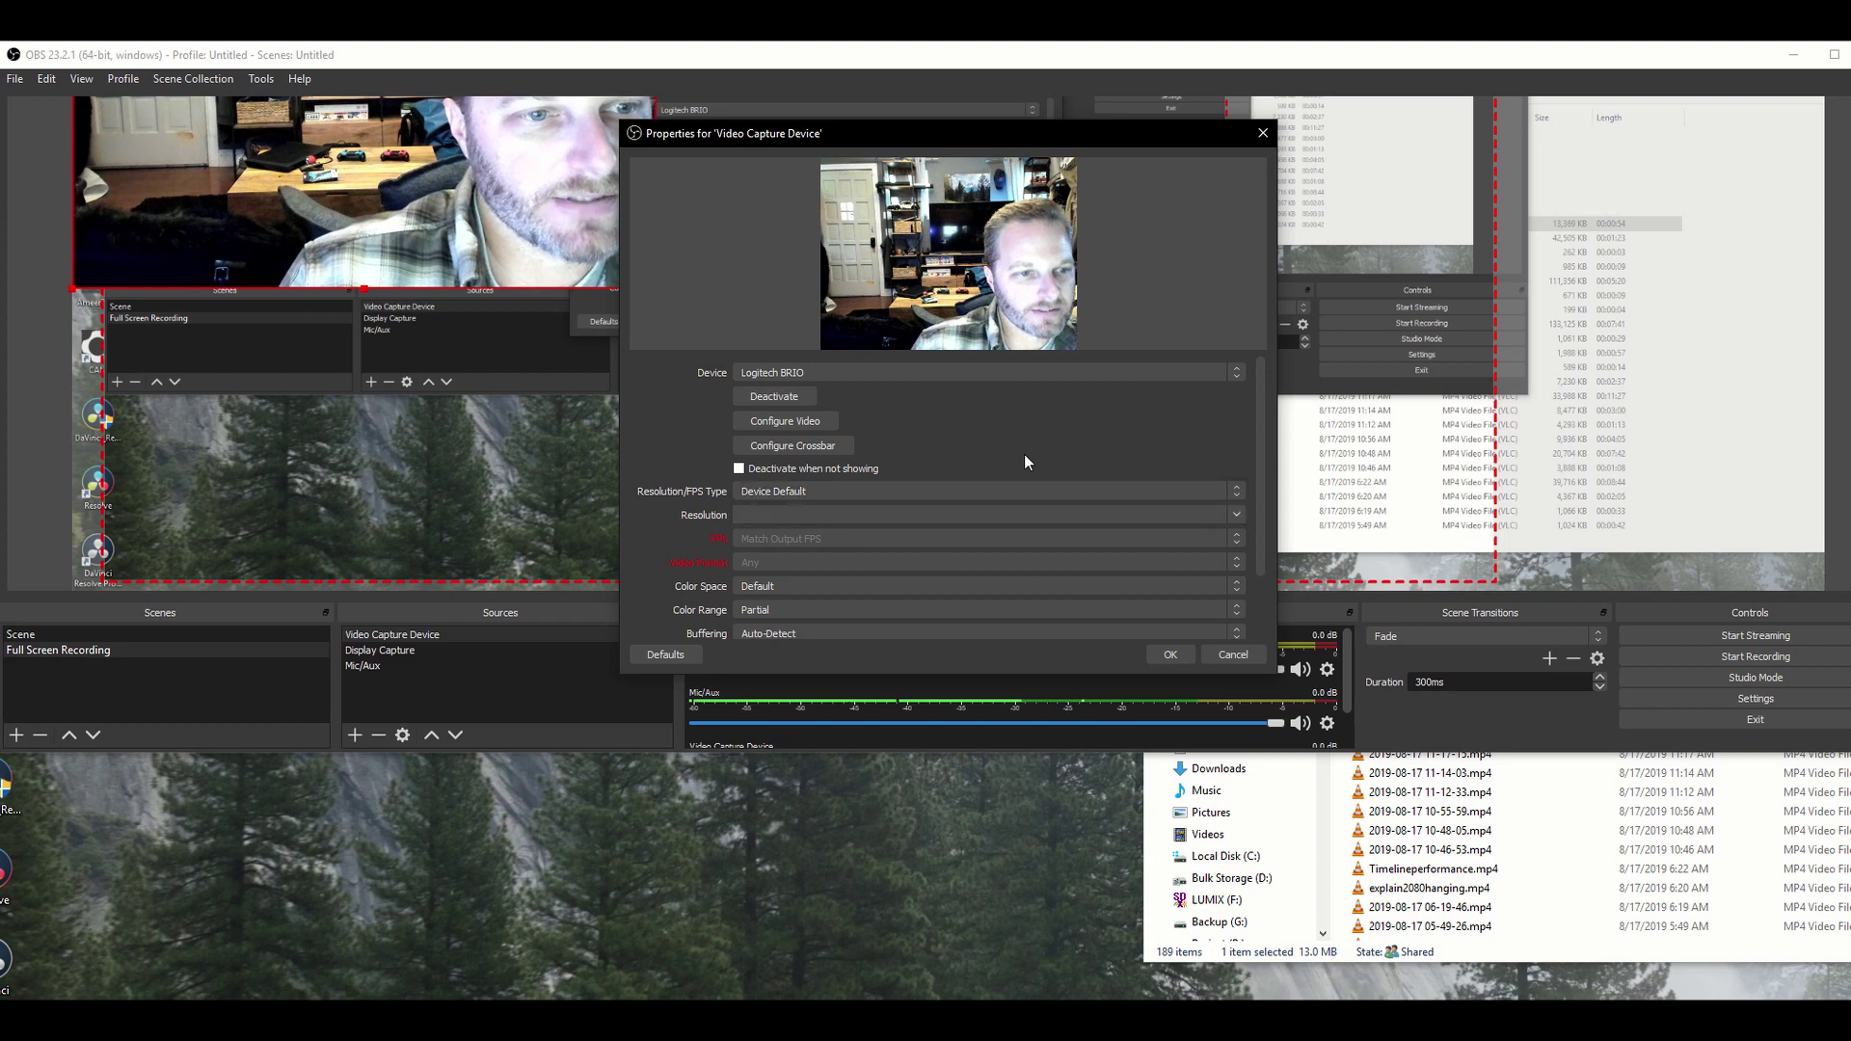
{"action": "left_click", "coordinate": [836, 488]}
{"action": "left_click", "coordinate": [972, 440]}
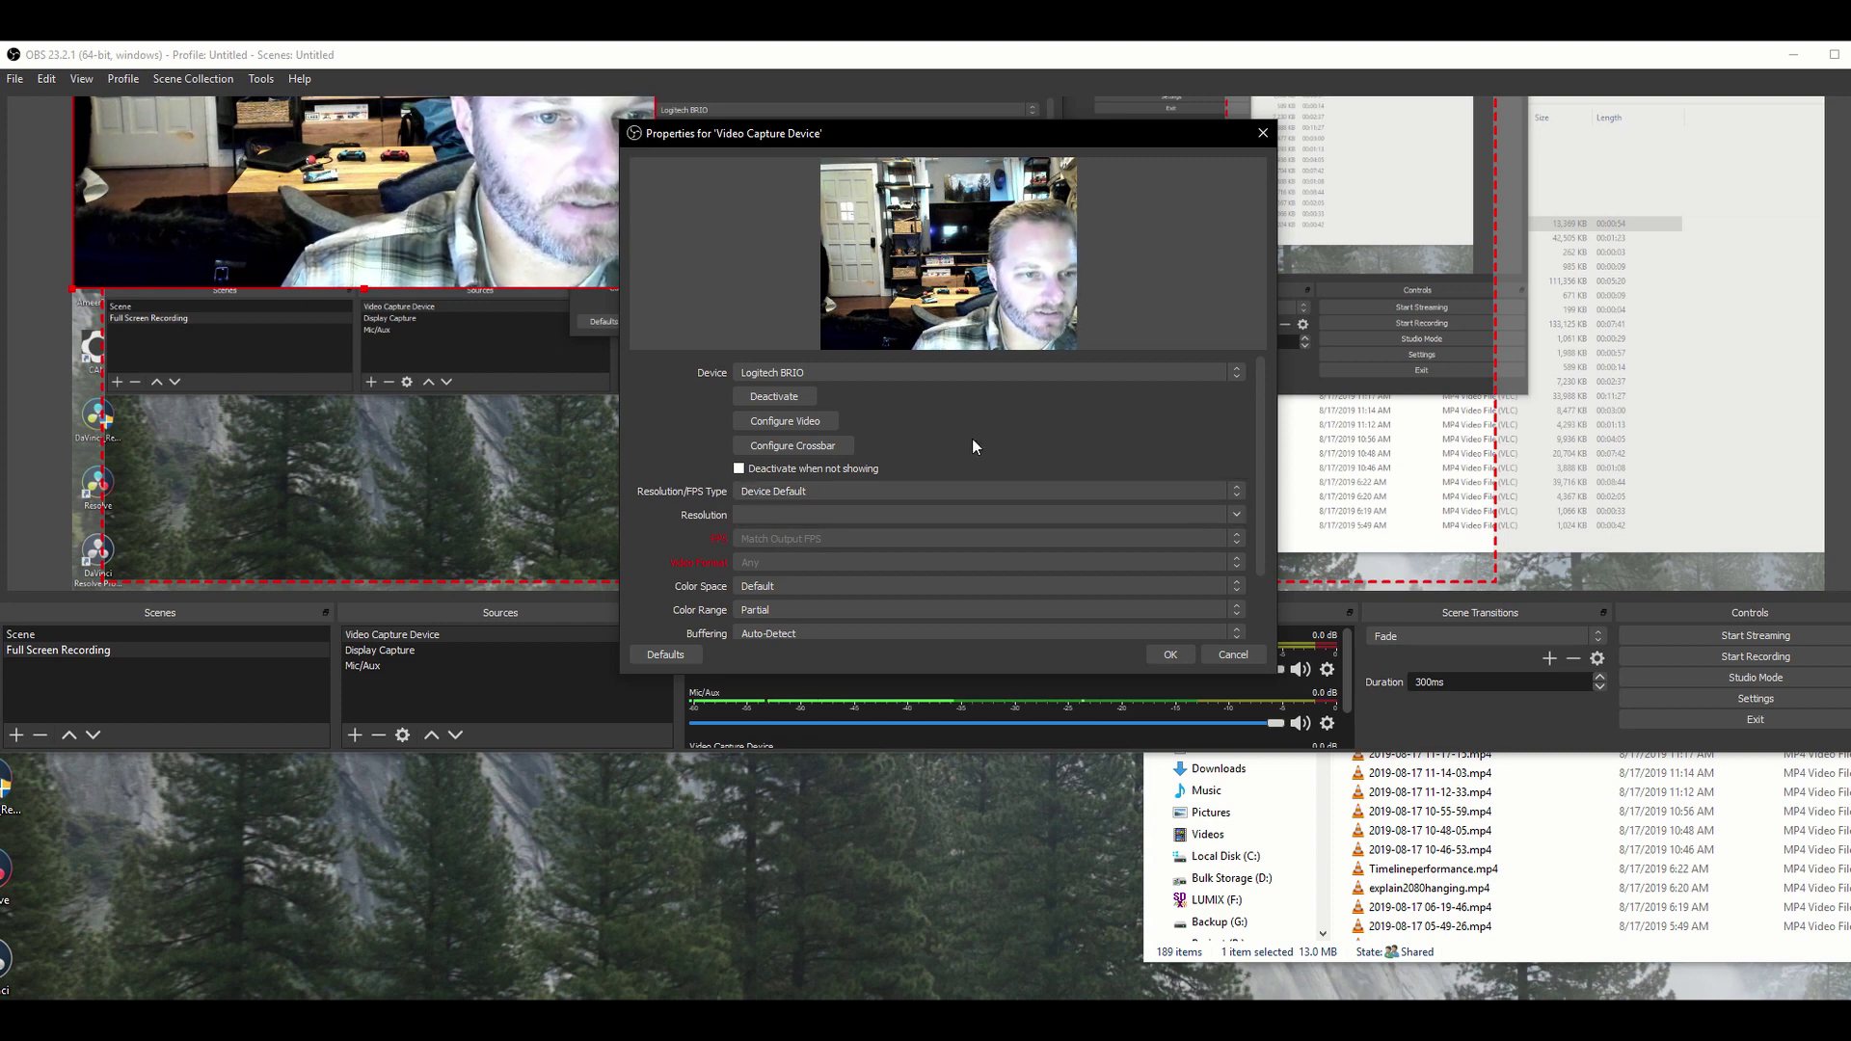
{"action": "left_click", "coordinate": [813, 488]}
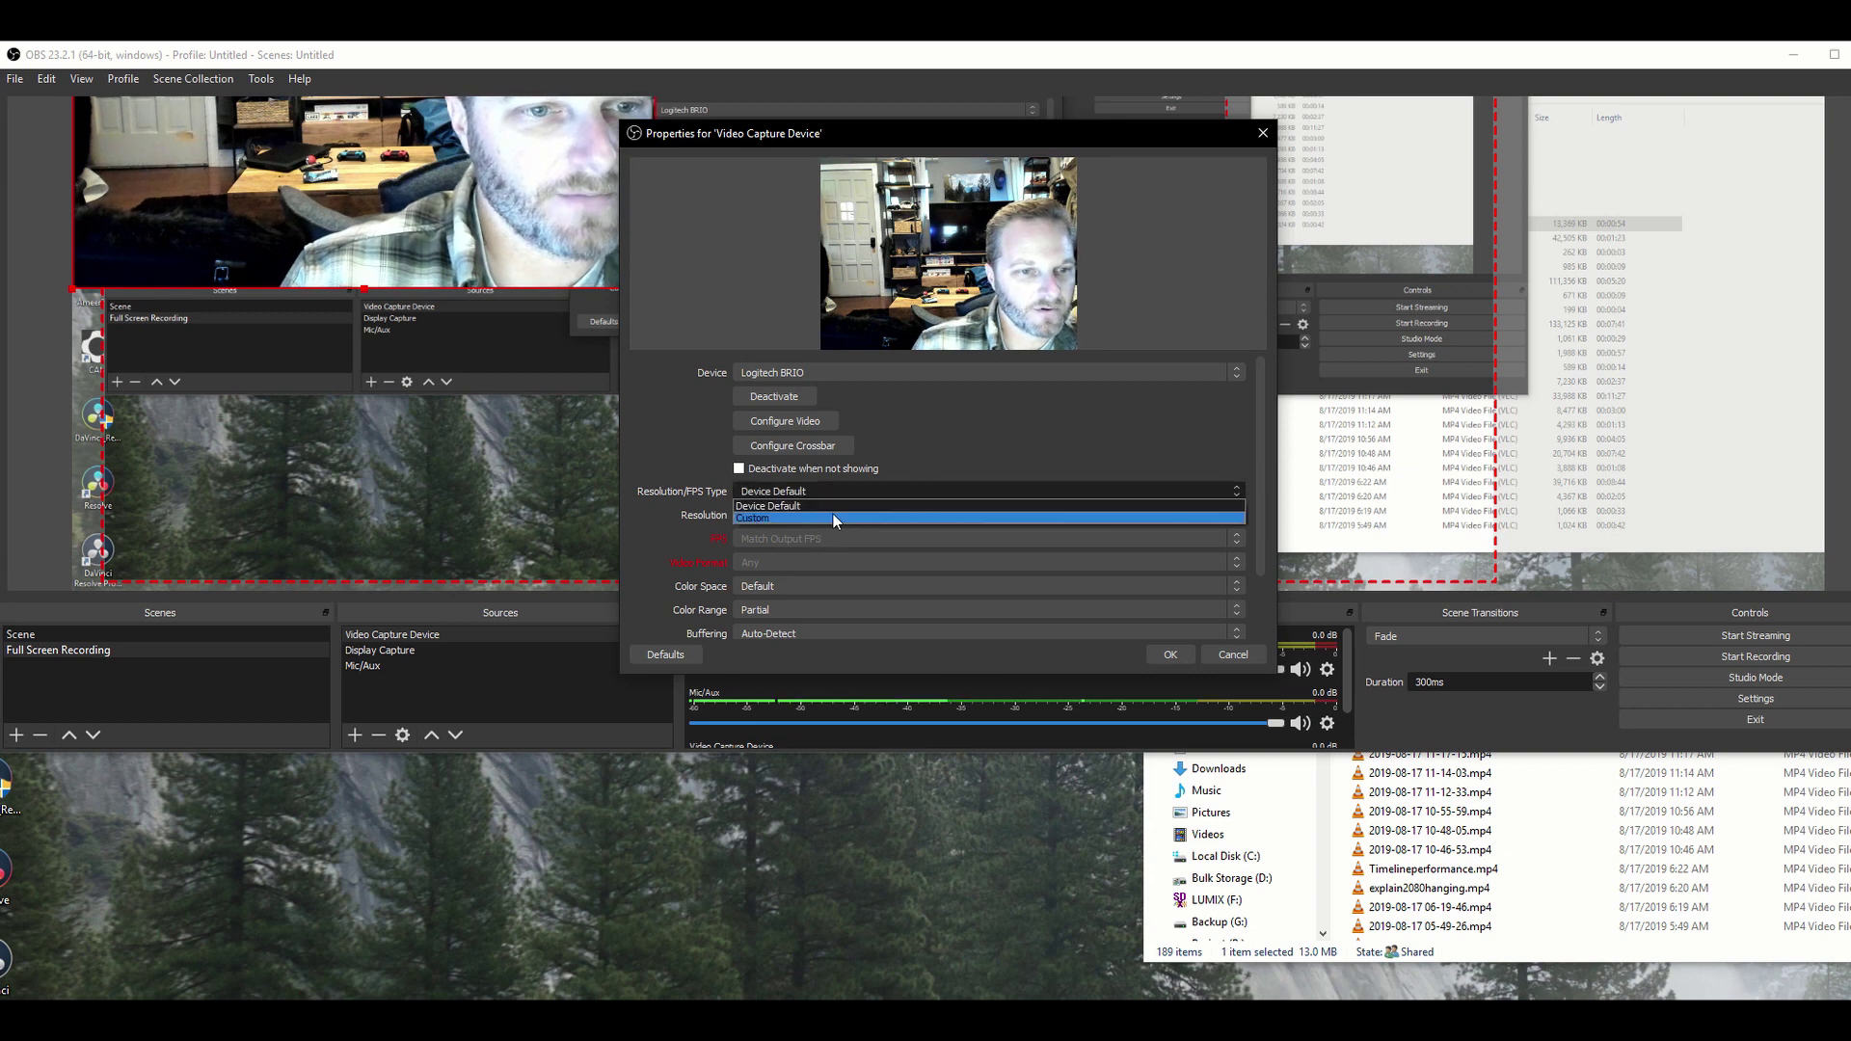
{"action": "left_click", "coordinate": [833, 517]}
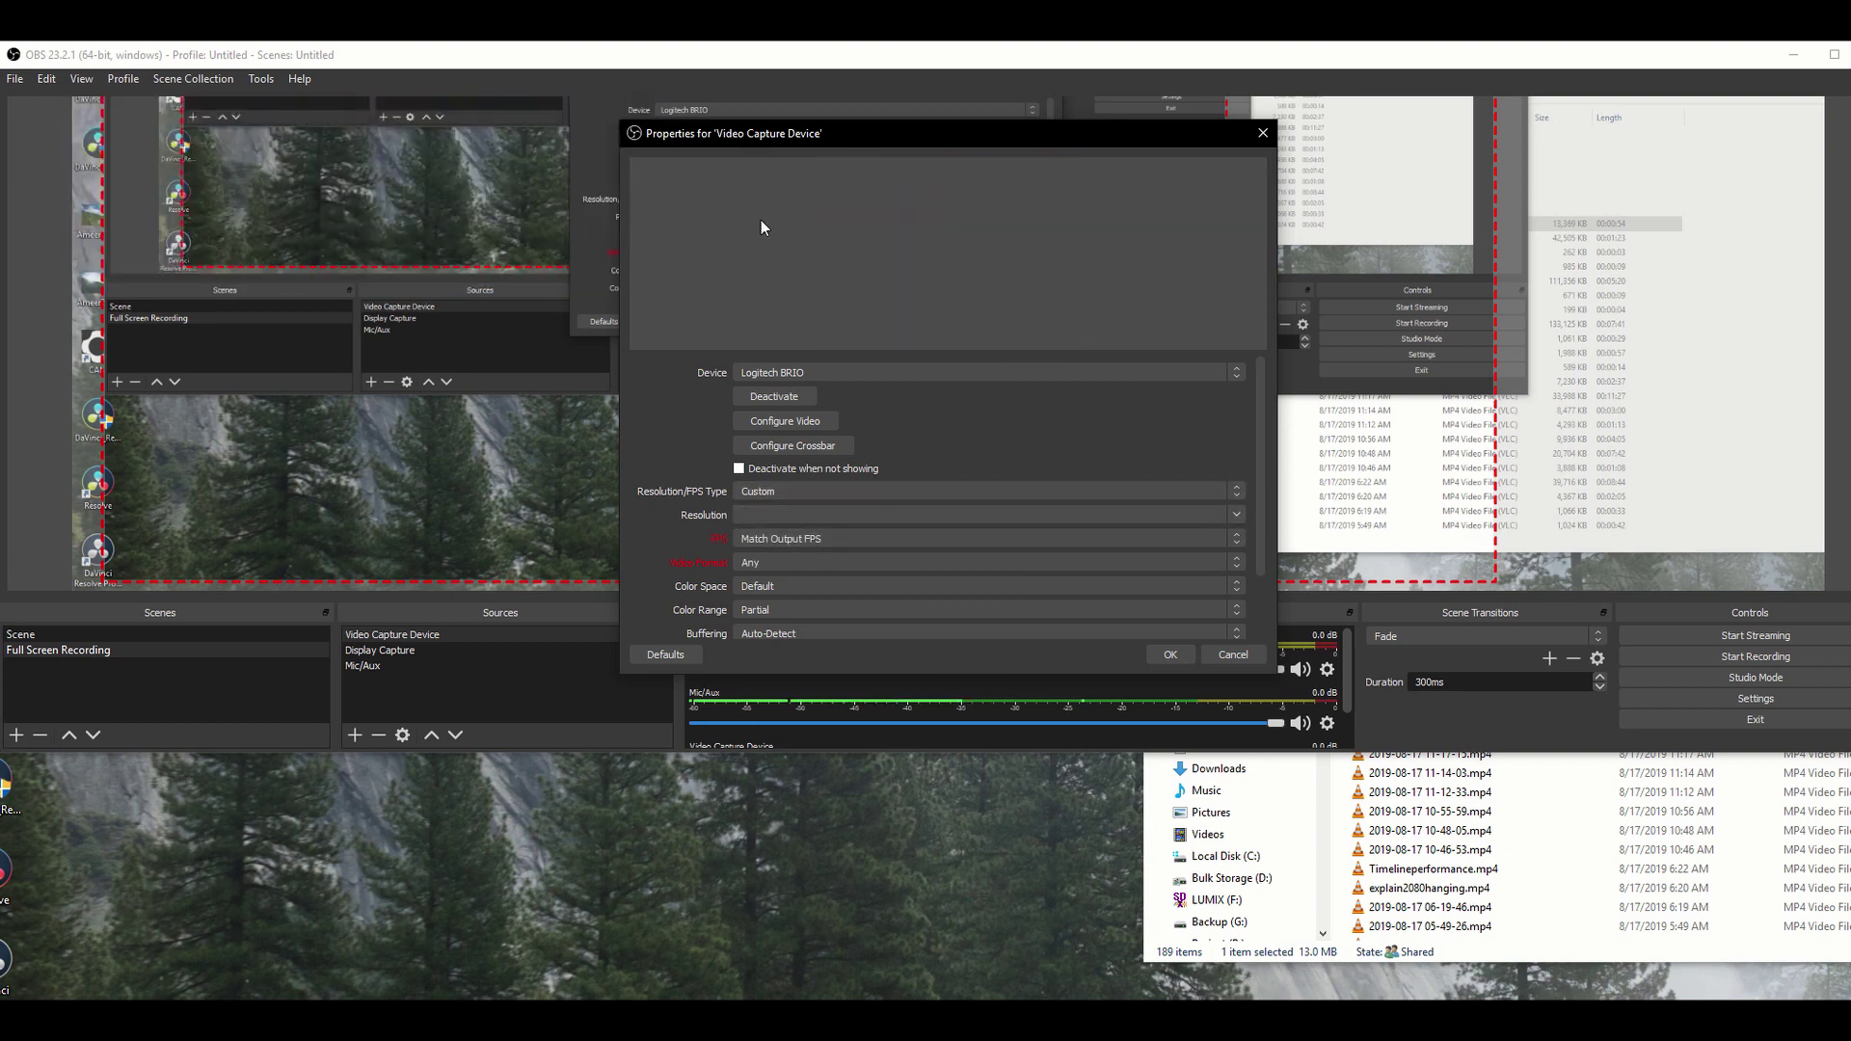
{"action": "left_click", "coordinate": [882, 490]}
{"action": "left_click", "coordinate": [855, 502]}
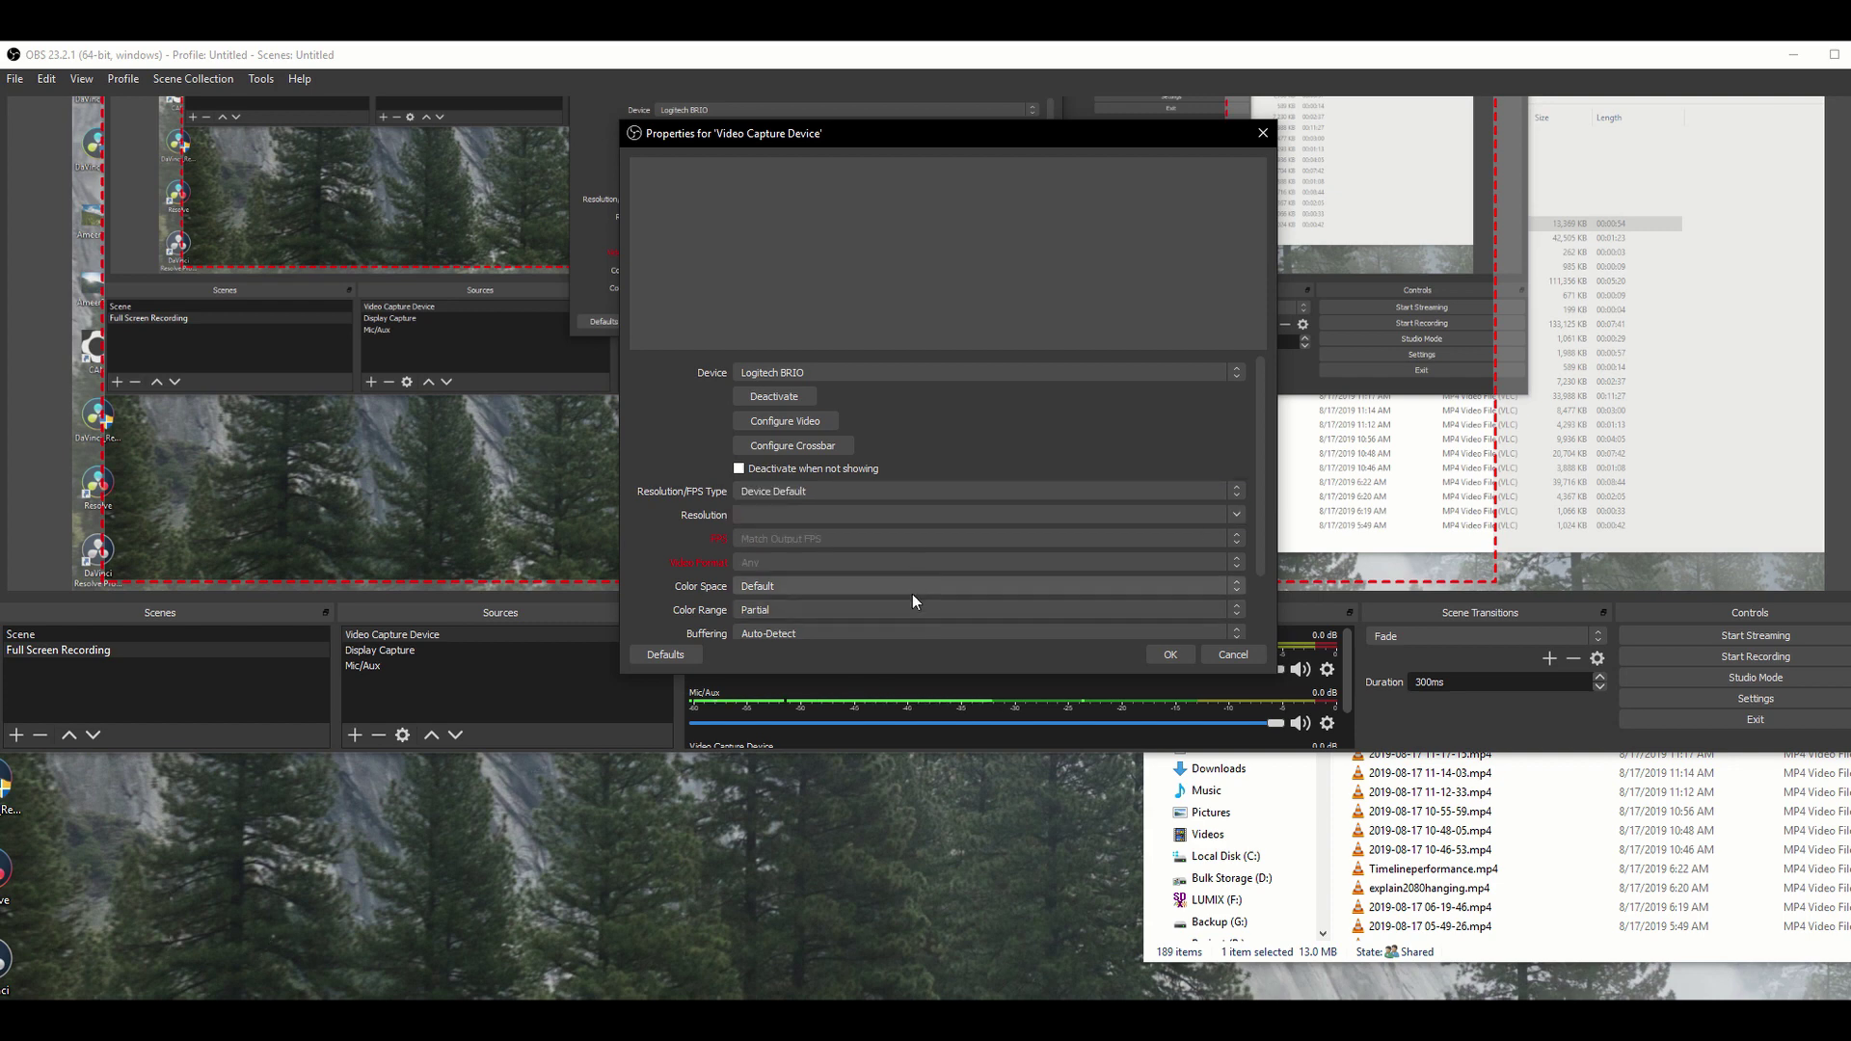
{"action": "left_click", "coordinate": [1170, 655]}
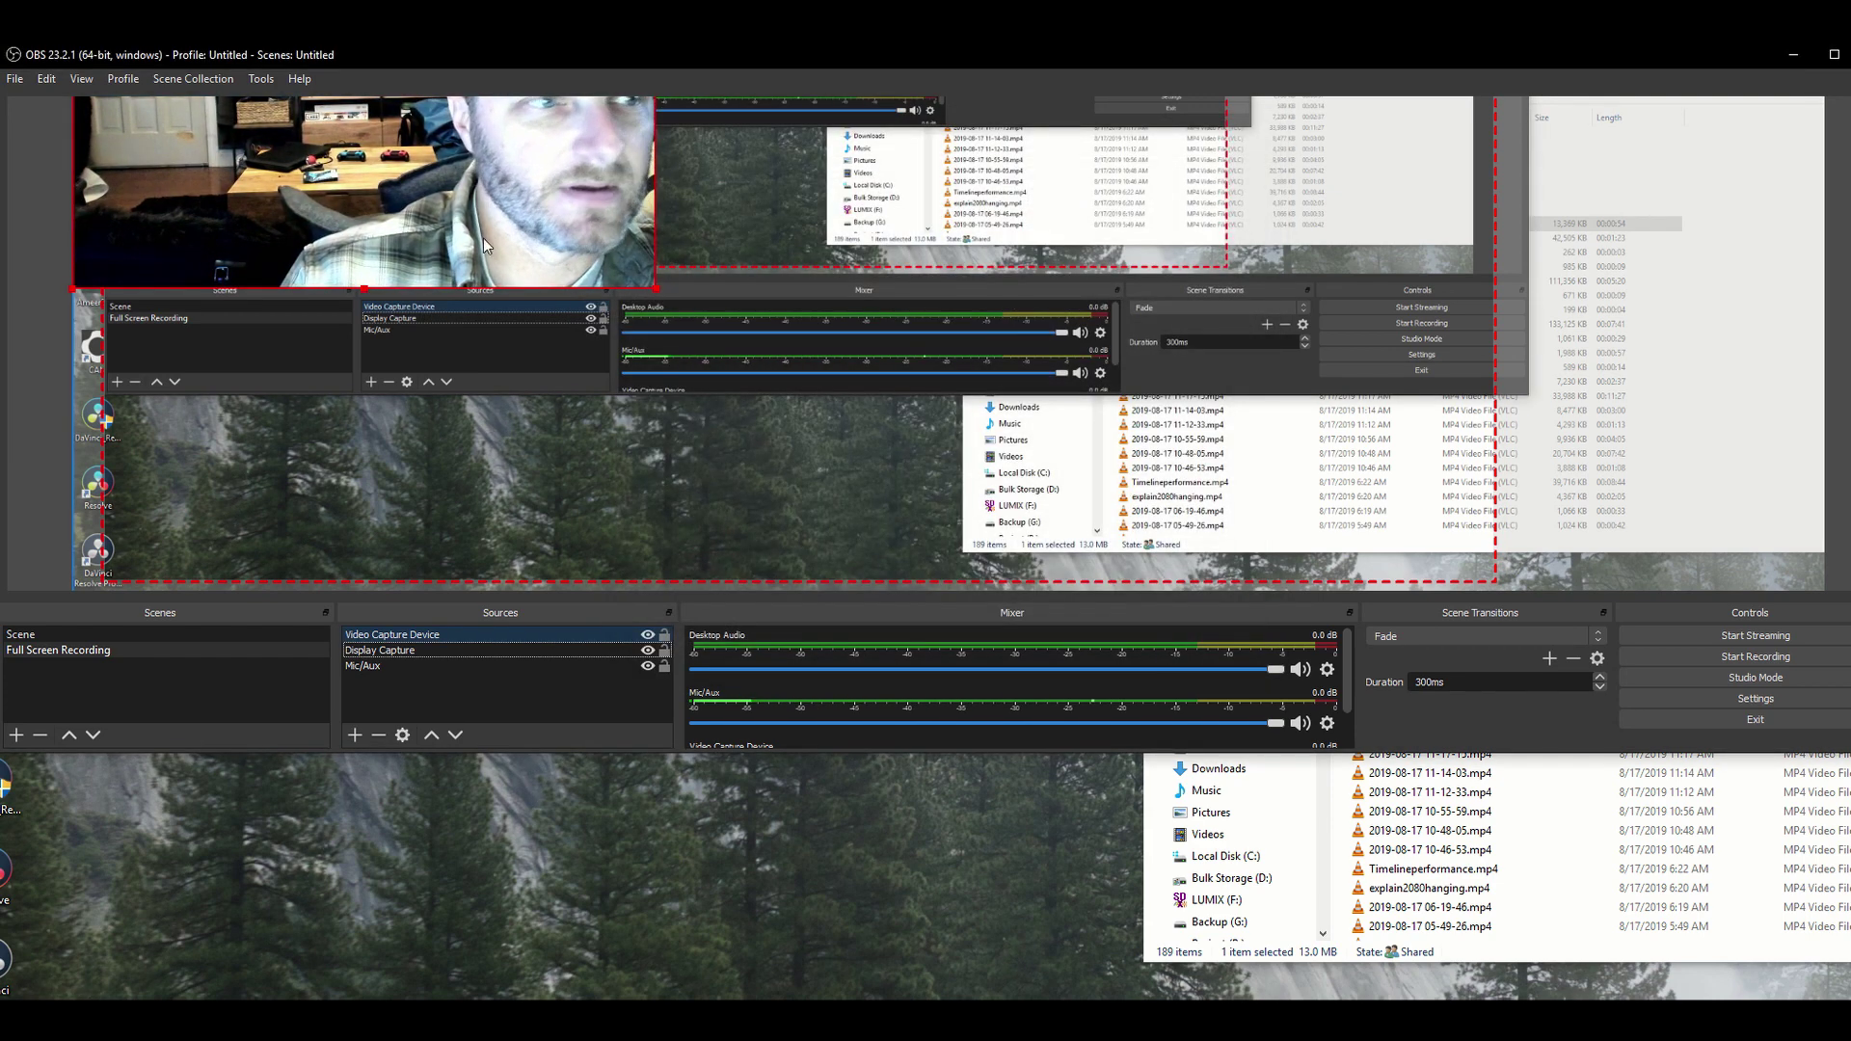
Move the webcam overlay to the lower right and maximise the OBS window.
{"action": "left_click_drag", "start_coordinate": [483, 239], "coordinate": [1557, 538]}
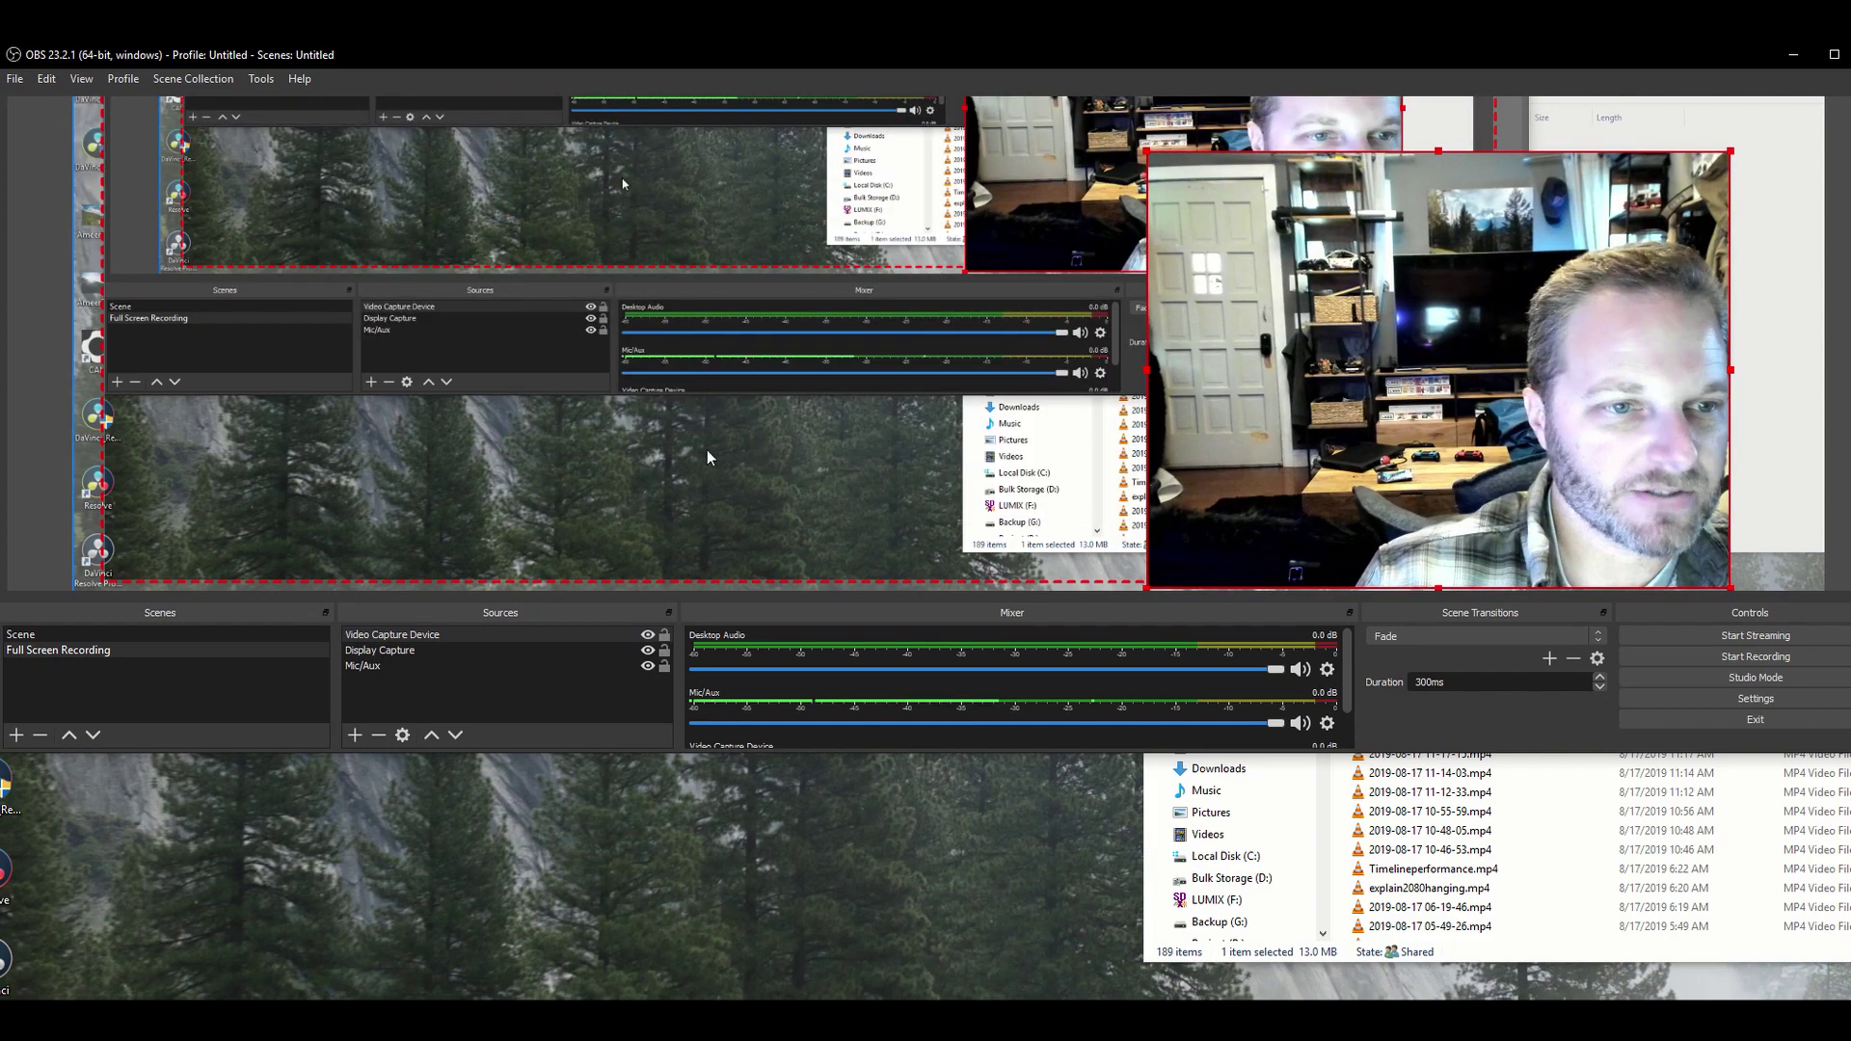
{"action": "double_click", "coordinate": [1390, 752]}
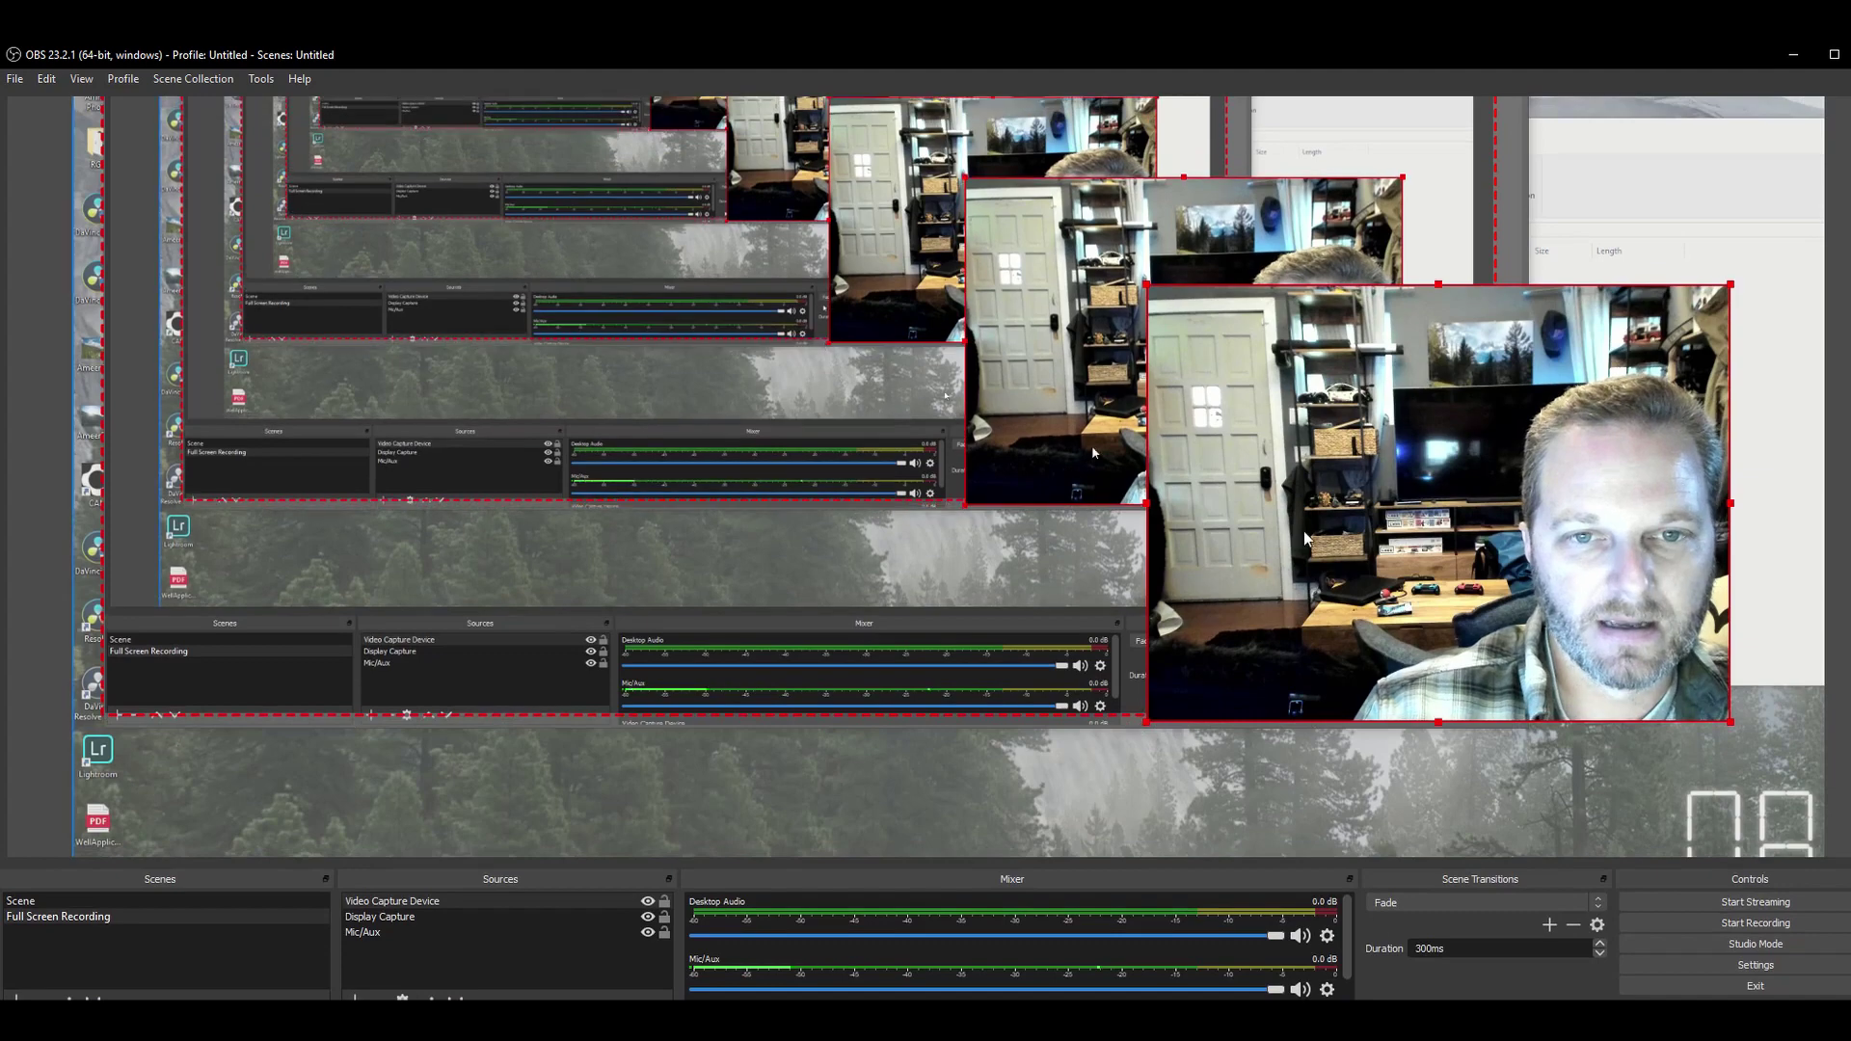
{"action": "left_click_drag", "start_coordinate": [1307, 538], "coordinate": [1418, 544]}
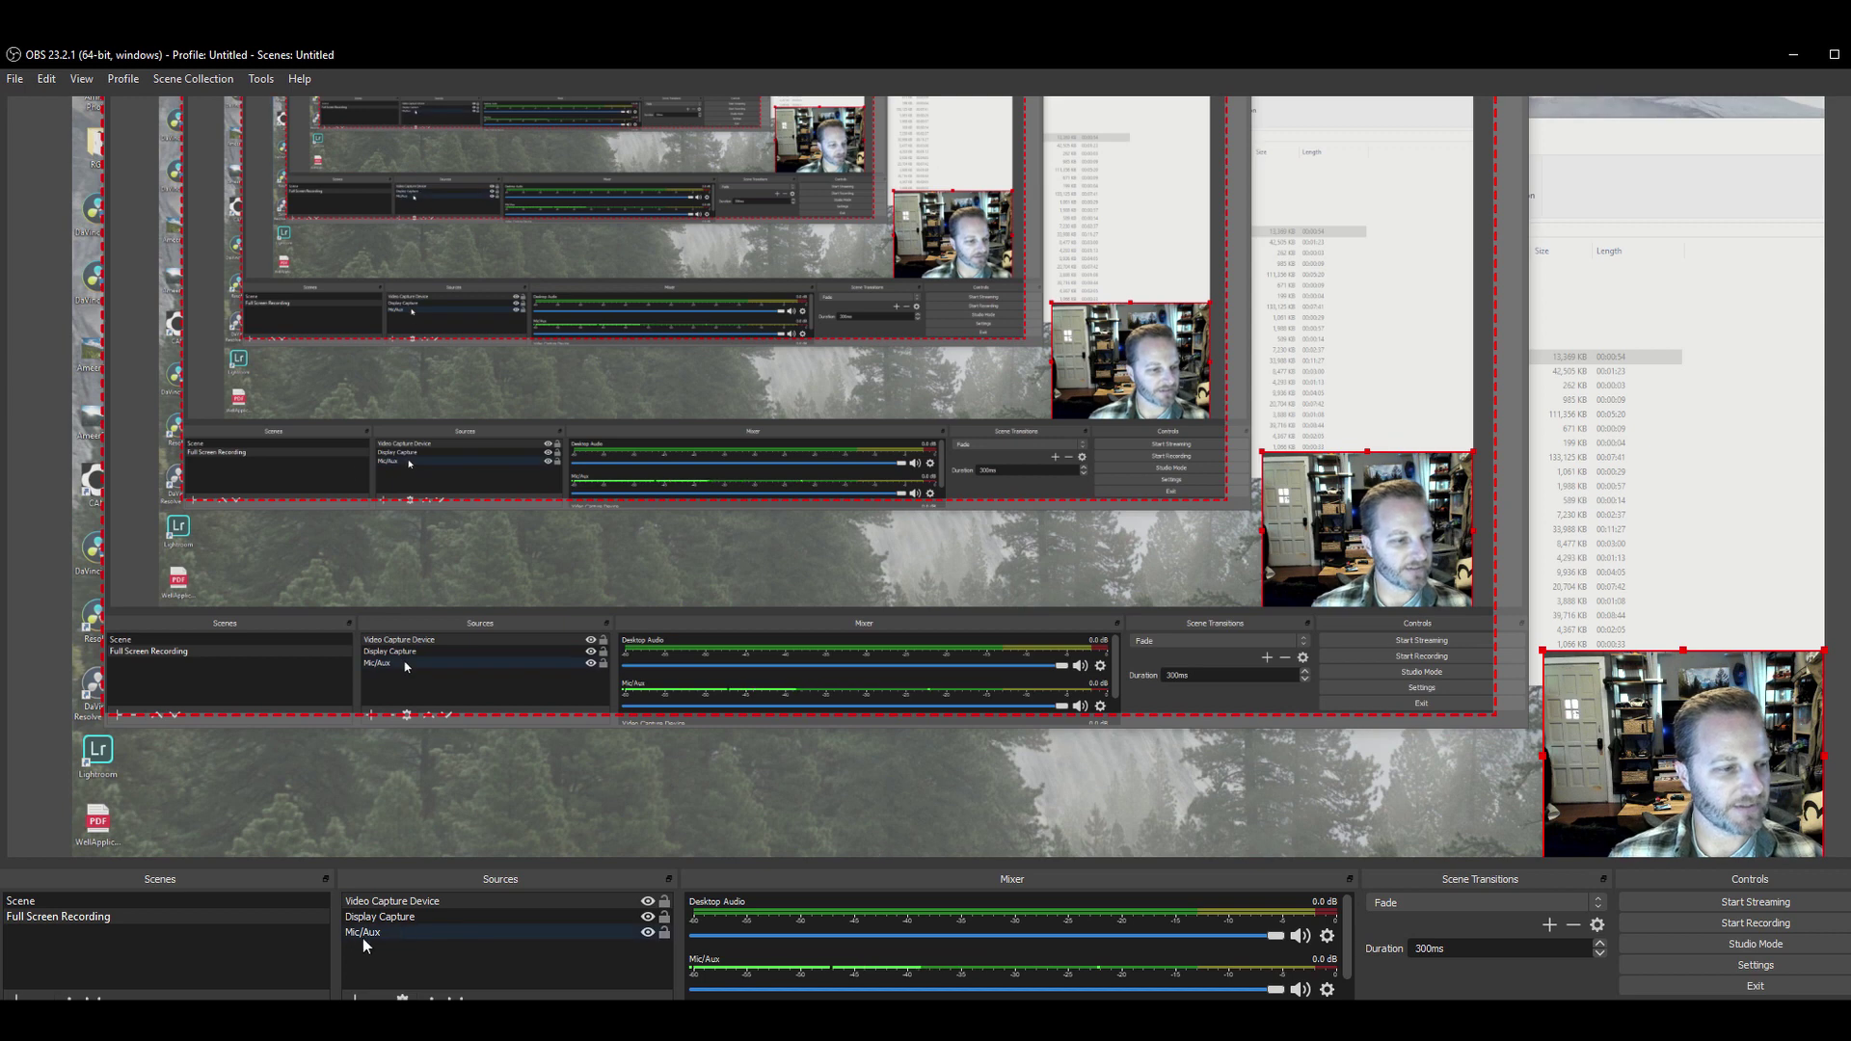
{"action": "left_click", "coordinate": [73, 947]}
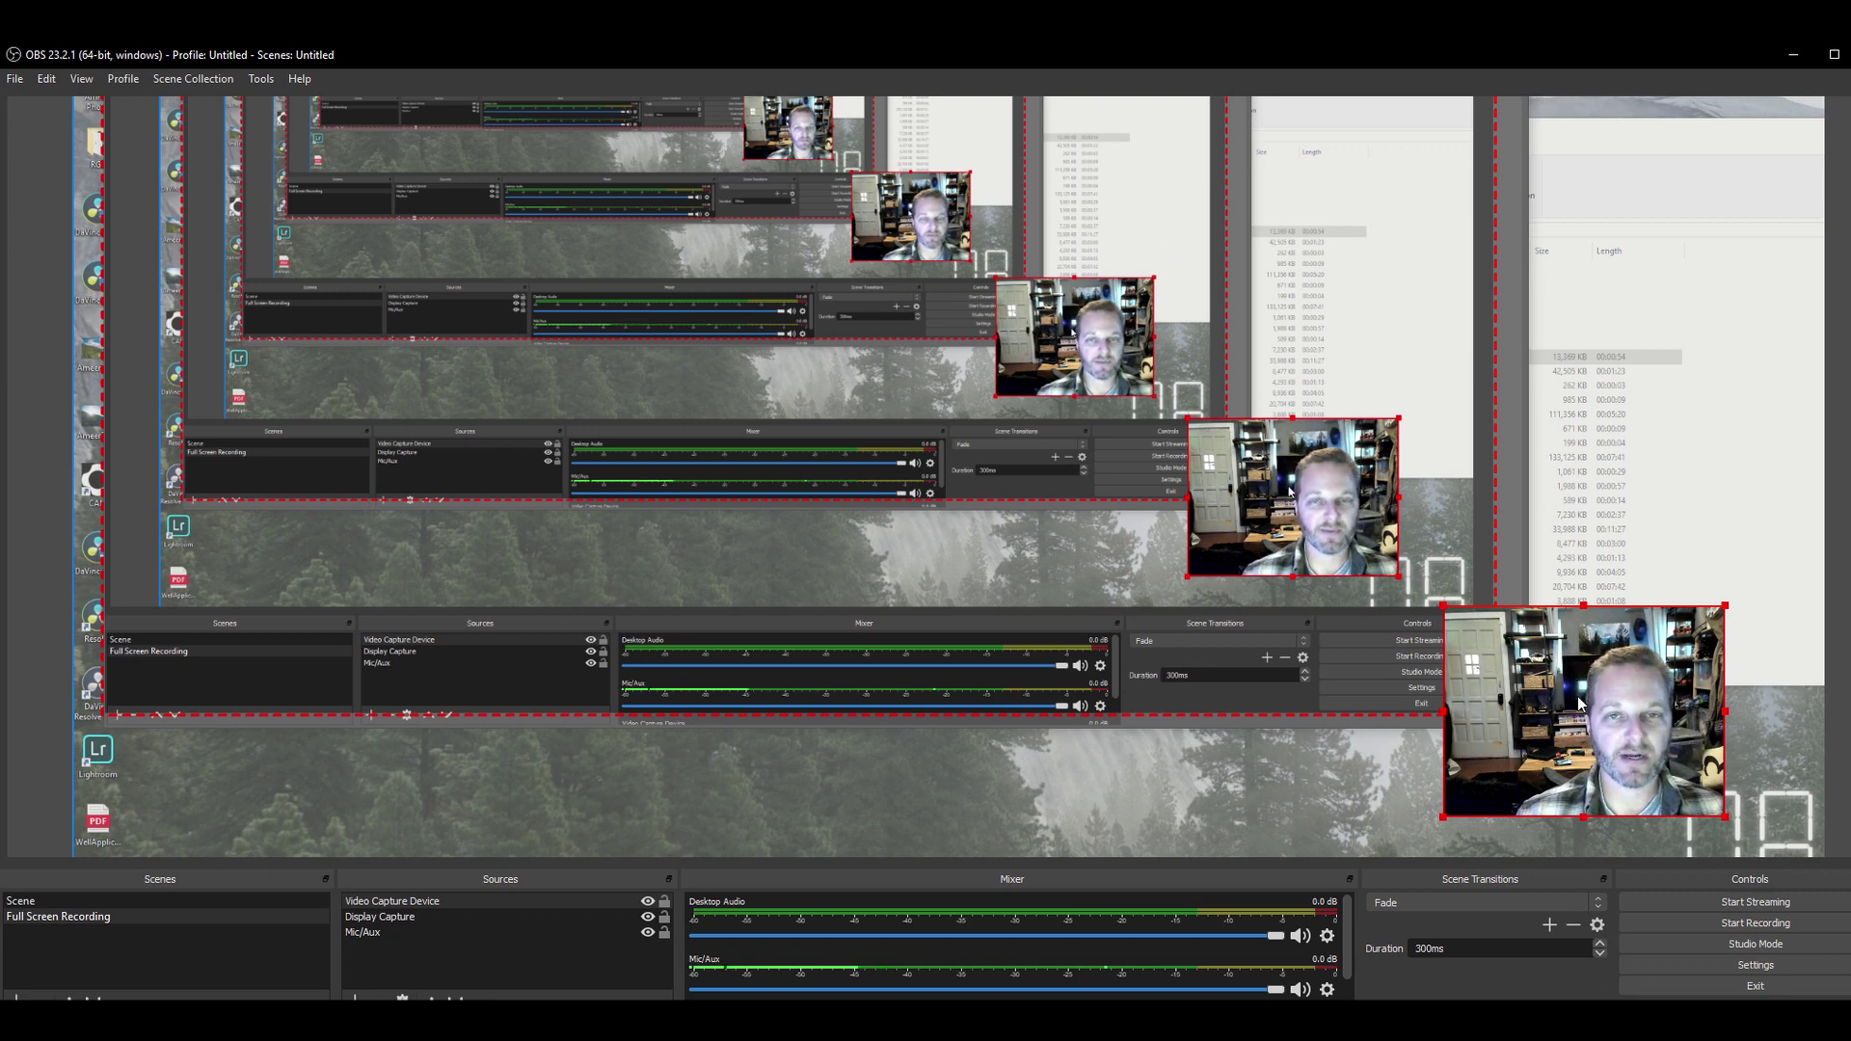
Switch OBS into Studio Mode.
{"action": "left_click", "coordinate": [1755, 944]}
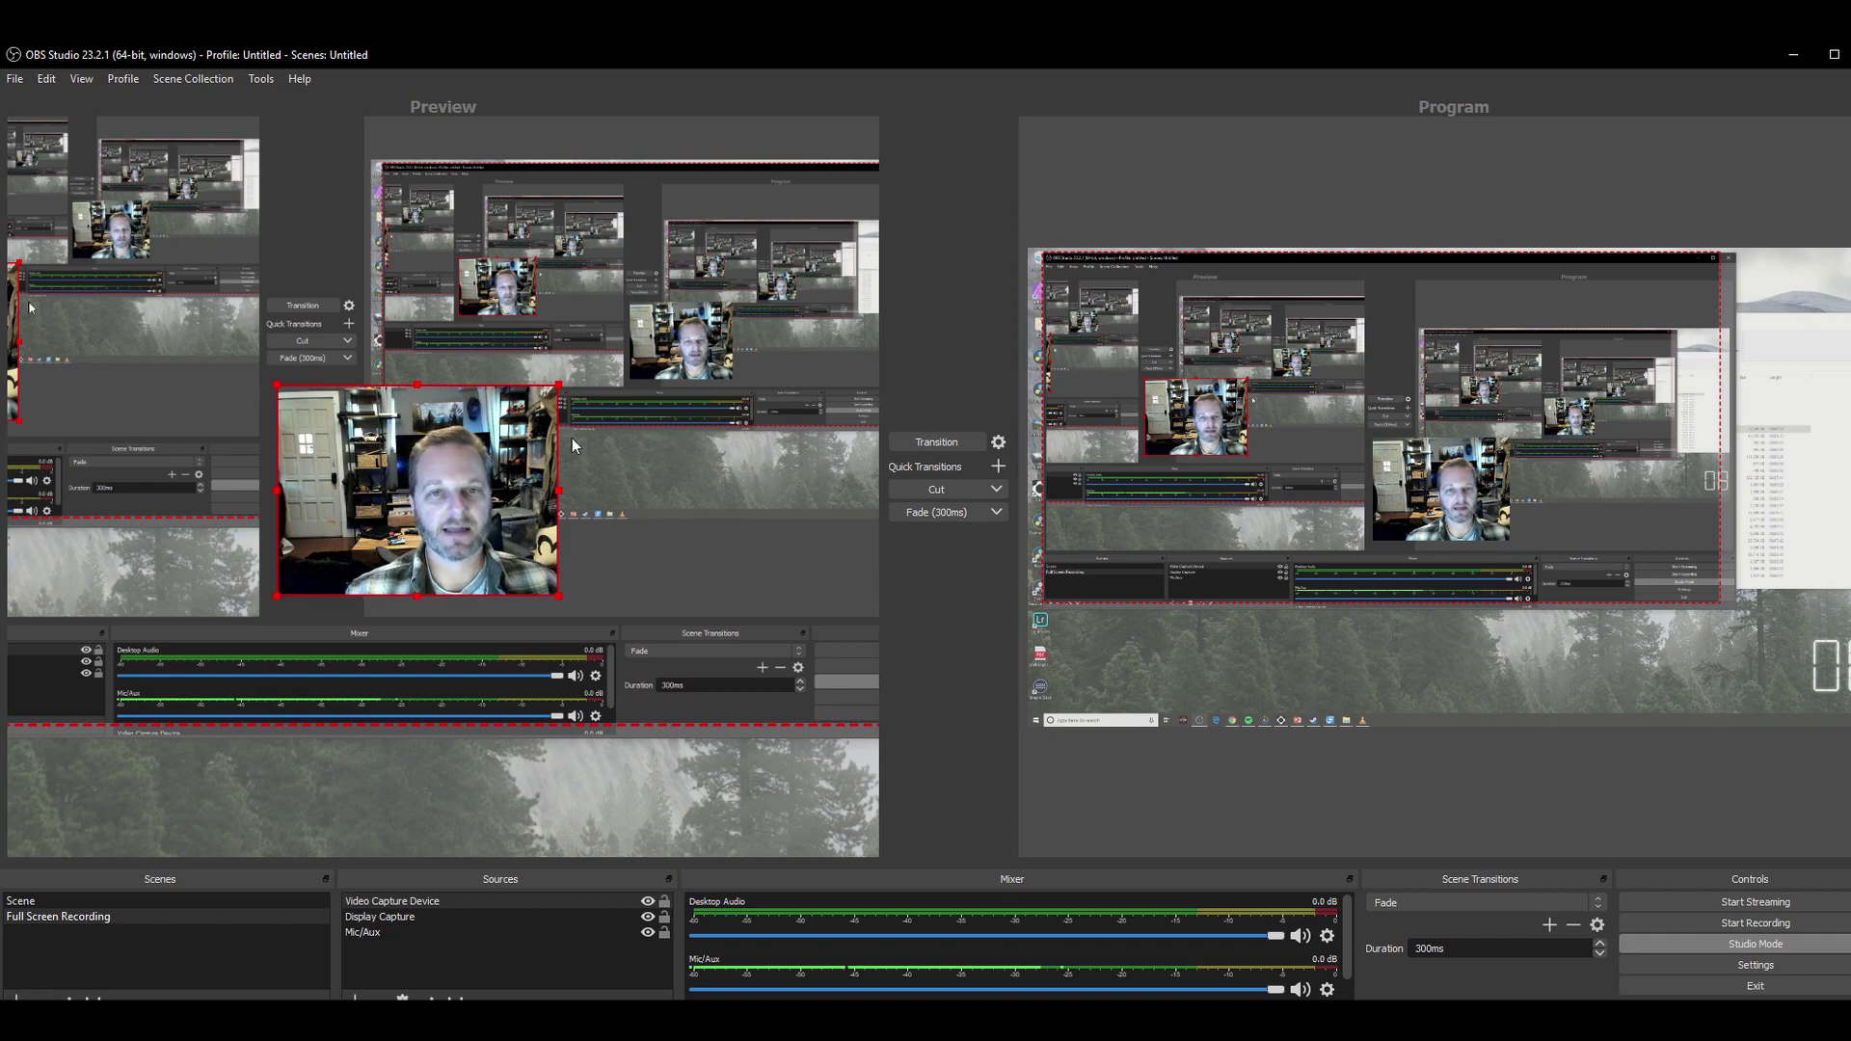
Drag the webcam overlay to the bottom-left corner of the Preview pane.
{"action": "left_click_drag", "start_coordinate": [403, 473], "coordinate": [295, 478]}
{"action": "left_click_drag", "start_coordinate": [393, 412], "coordinate": [267, 629]}
{"action": "mouse_move", "coordinate": [228, 743]}
{"action": "left_mouse_down"}
{"action": "mouse_move", "coordinate": [259, 723]}
{"action": "mouse_move", "coordinate": [709, 749]}
{"action": "mouse_move", "coordinate": [796, 773]}
{"action": "mouse_move", "coordinate": [237, 736]}
{"action": "left_mouse_up"}
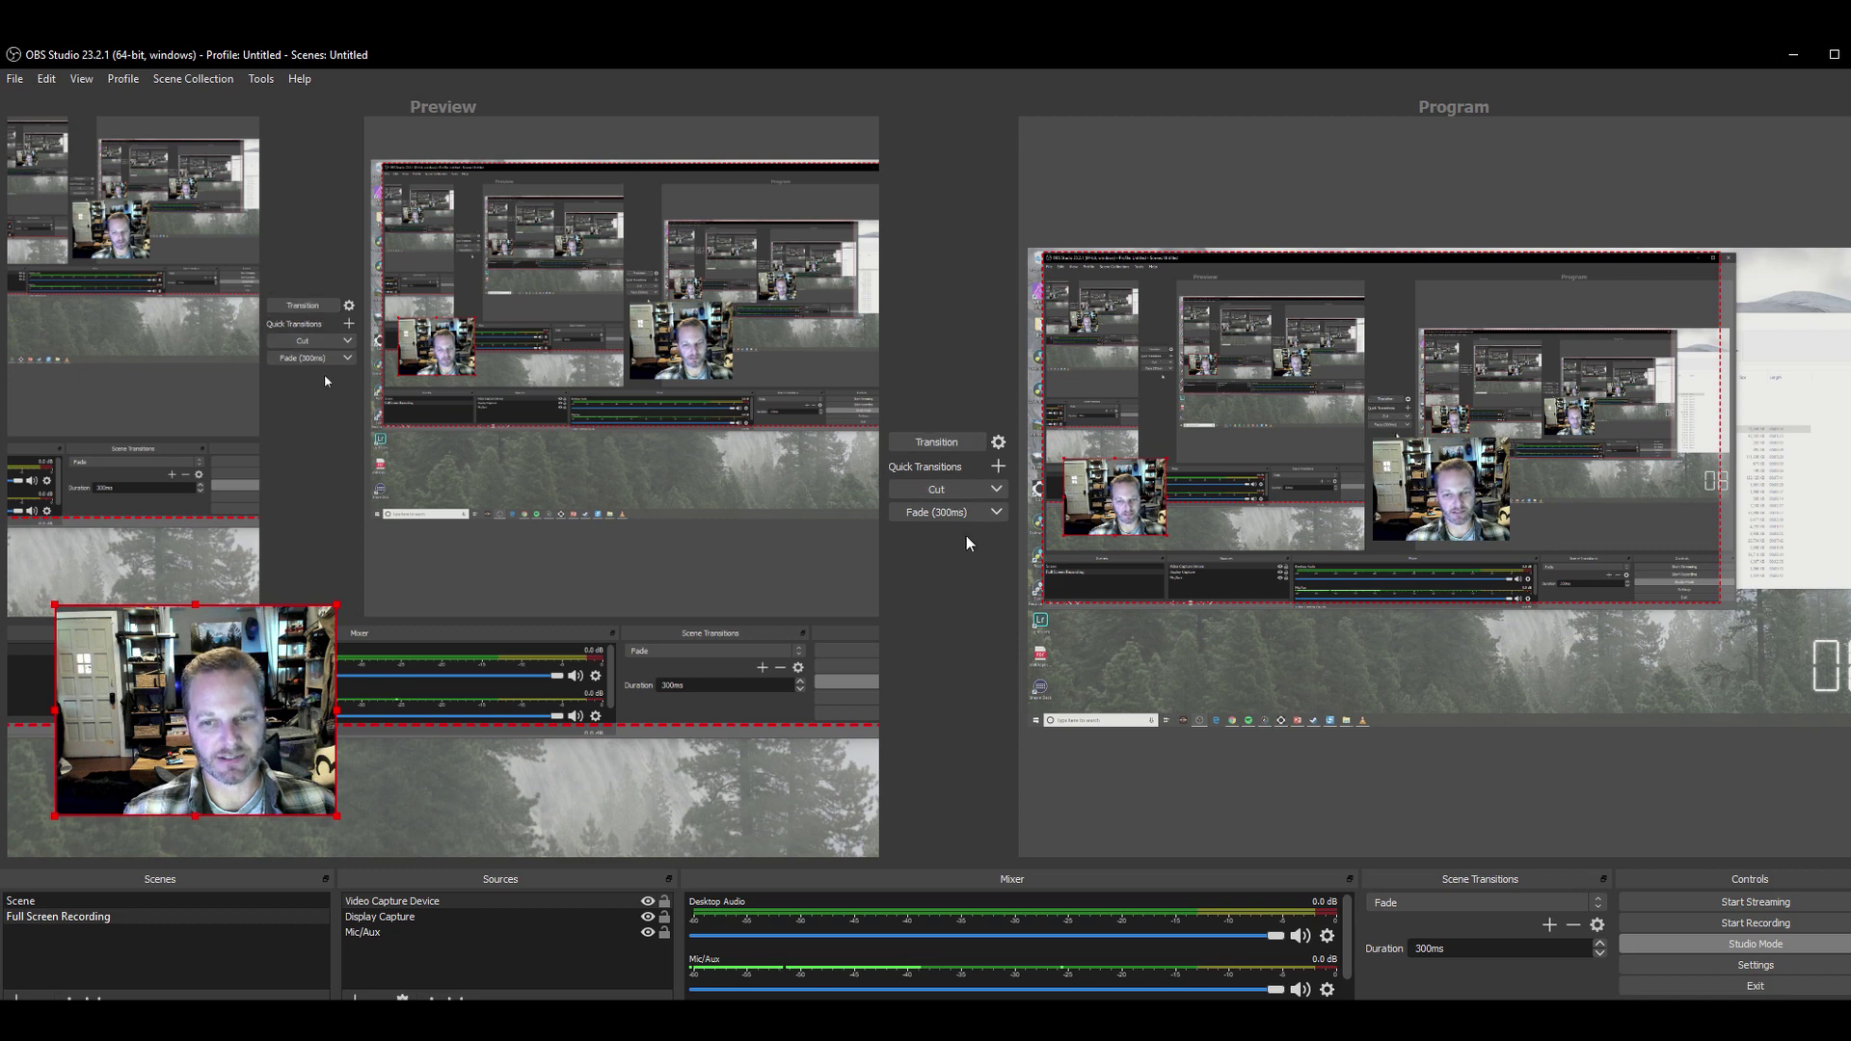